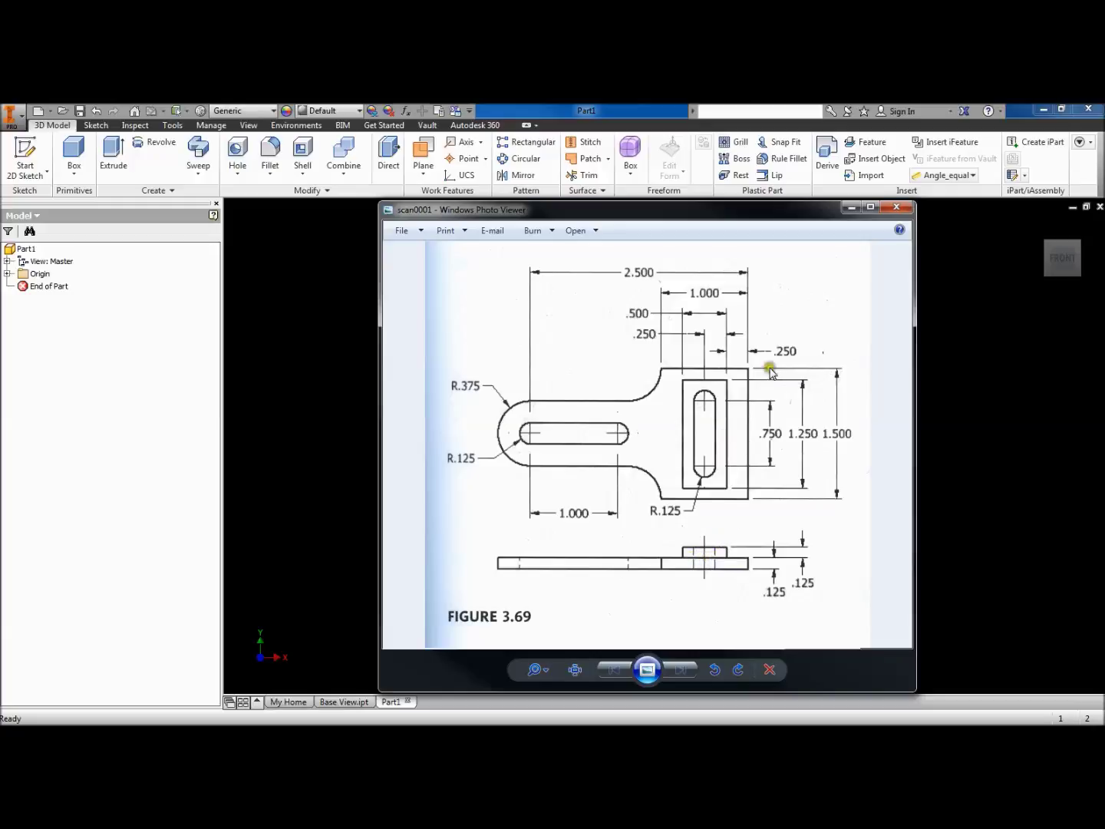
# Move the reference drawing out of the way and start a 2D sketch on the front (XY) origin plane
pyautogui.moveTo(743, 214); pyautogui.dragTo(742, 214)
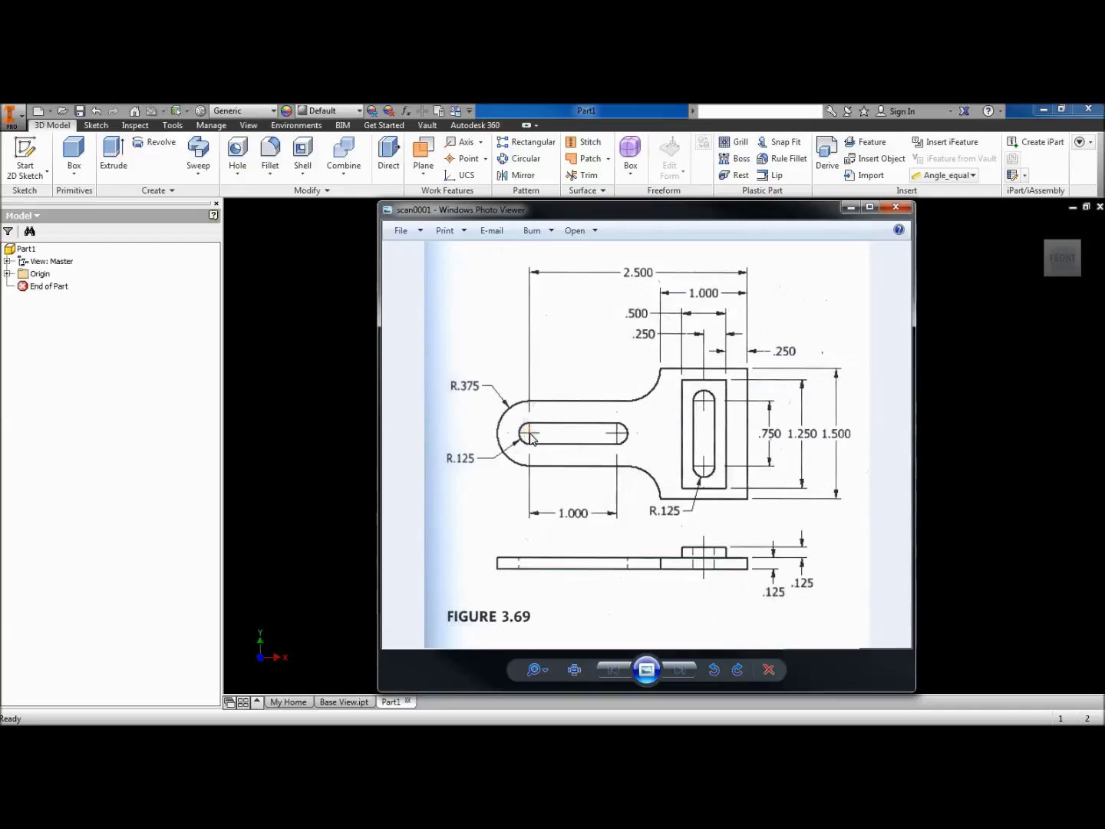
pyautogui.moveTo(654, 209); pyautogui.dragTo(0, 173)
pyautogui.click(133, 173)
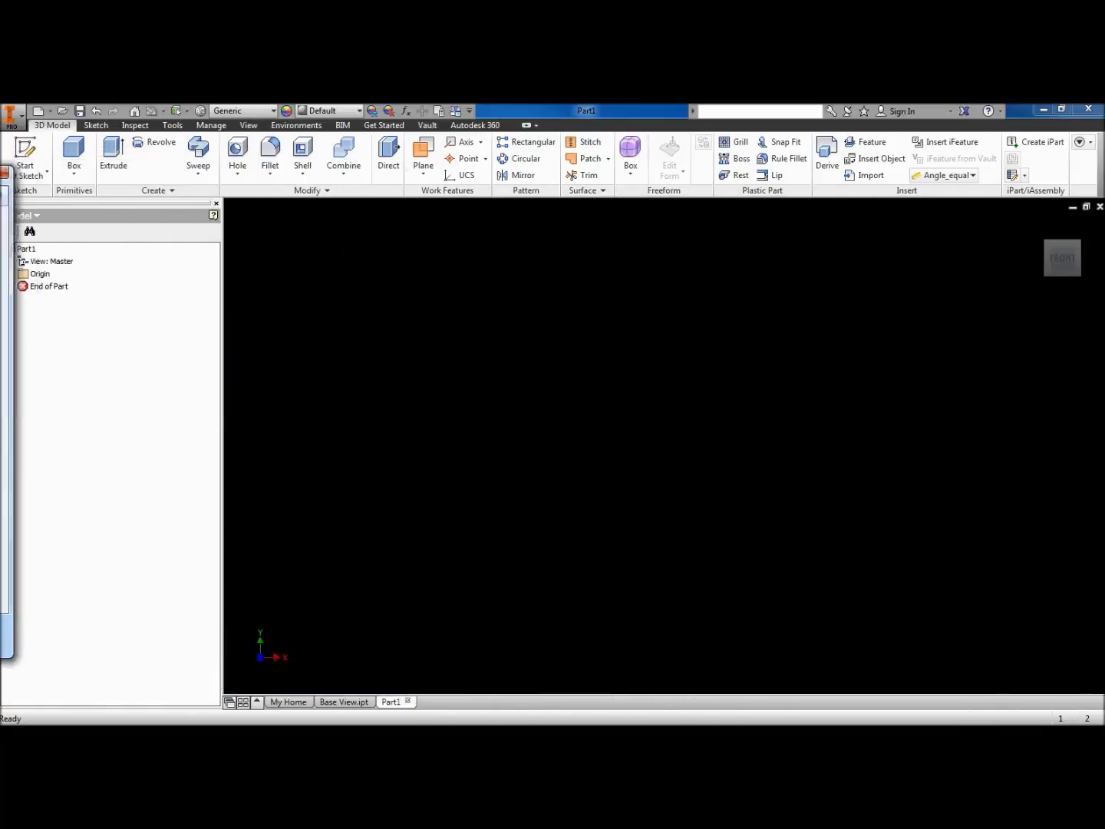
pyautogui.click(34, 155)
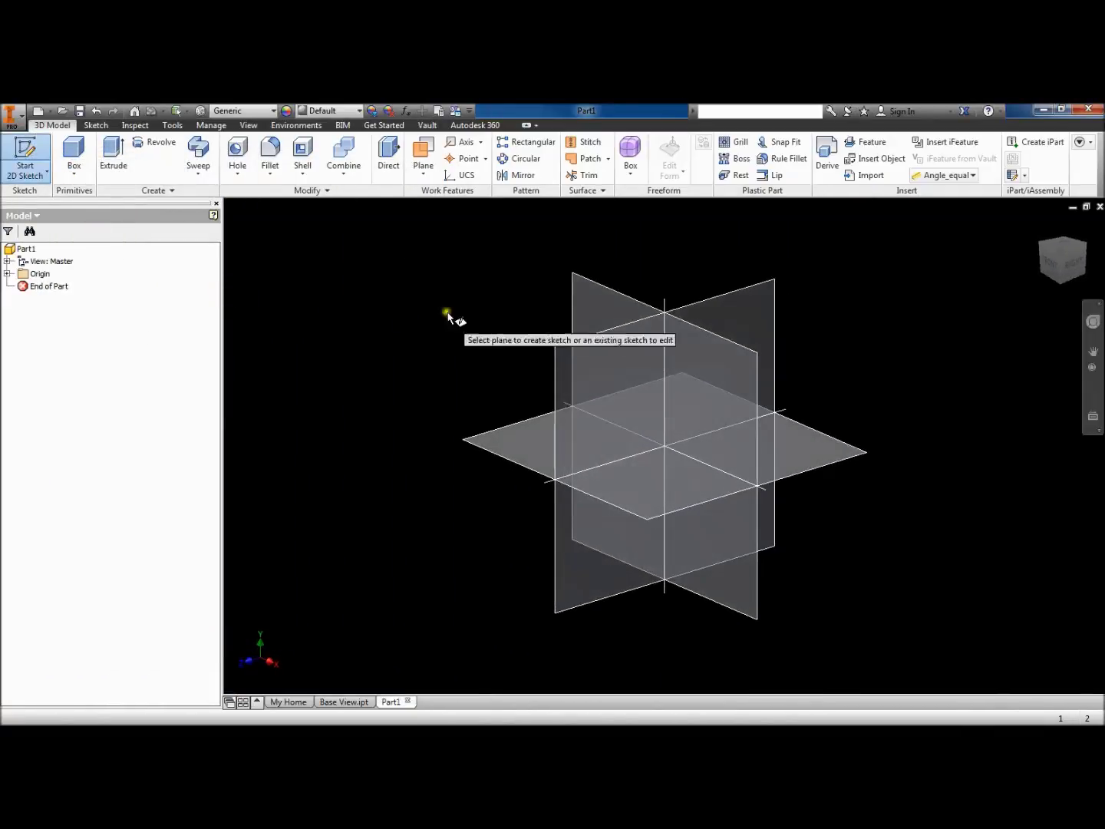
pyautogui.click(585, 302)
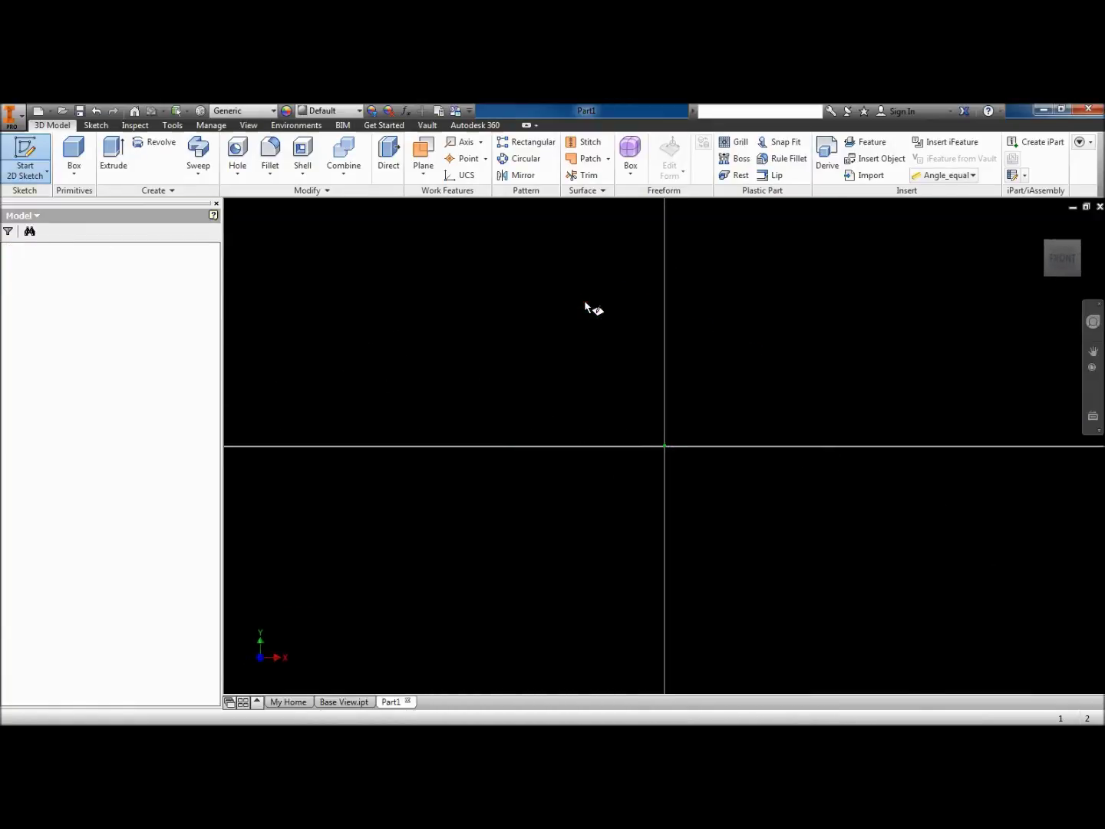
# Sketch a horizontal center-to-center slot starting at the origin, with 1 in between centers and a width of .25 in
pyautogui.hotkey('alt', 'Tab')
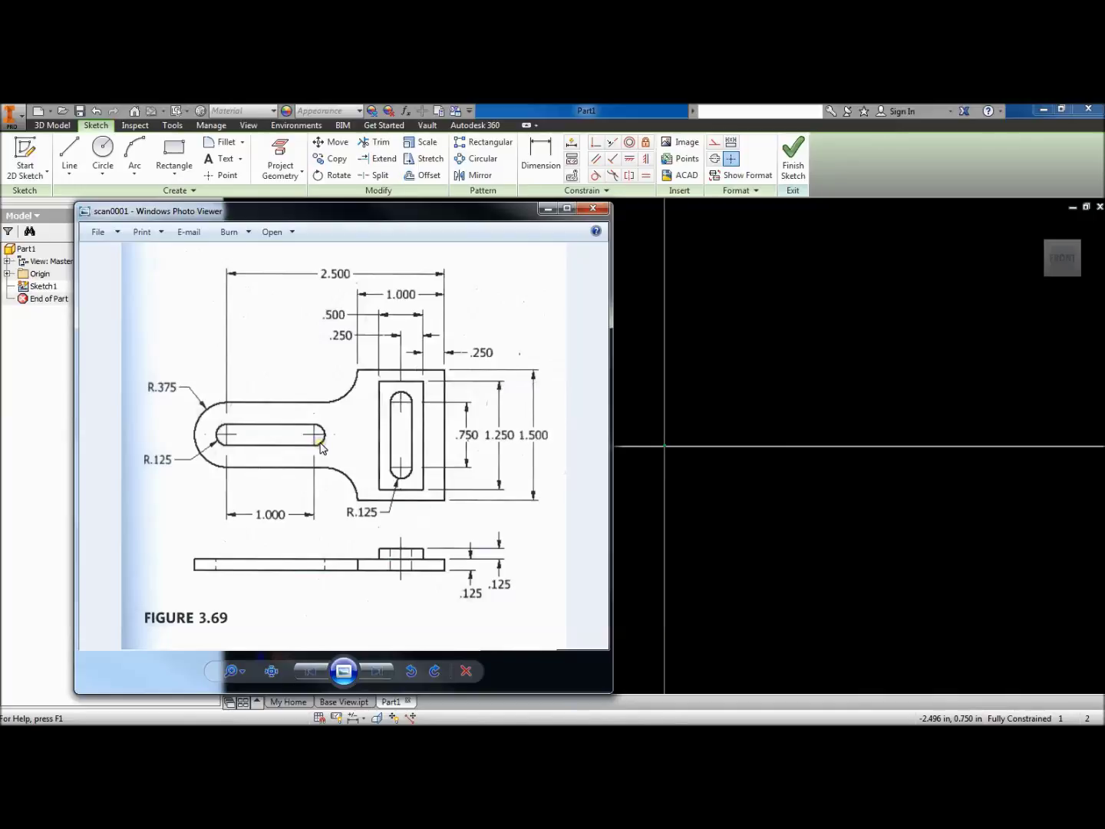
pyautogui.moveTo(369, 212); pyautogui.dragTo(0, 209)
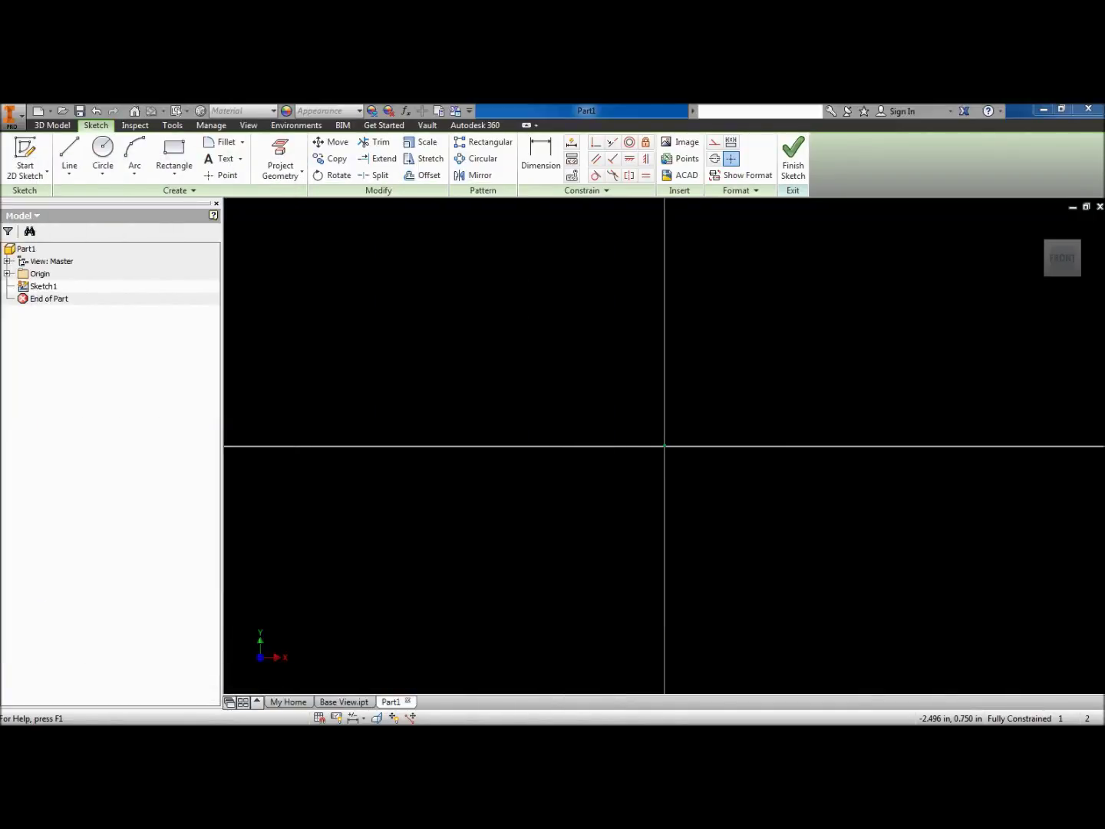
pyautogui.click(176, 170)
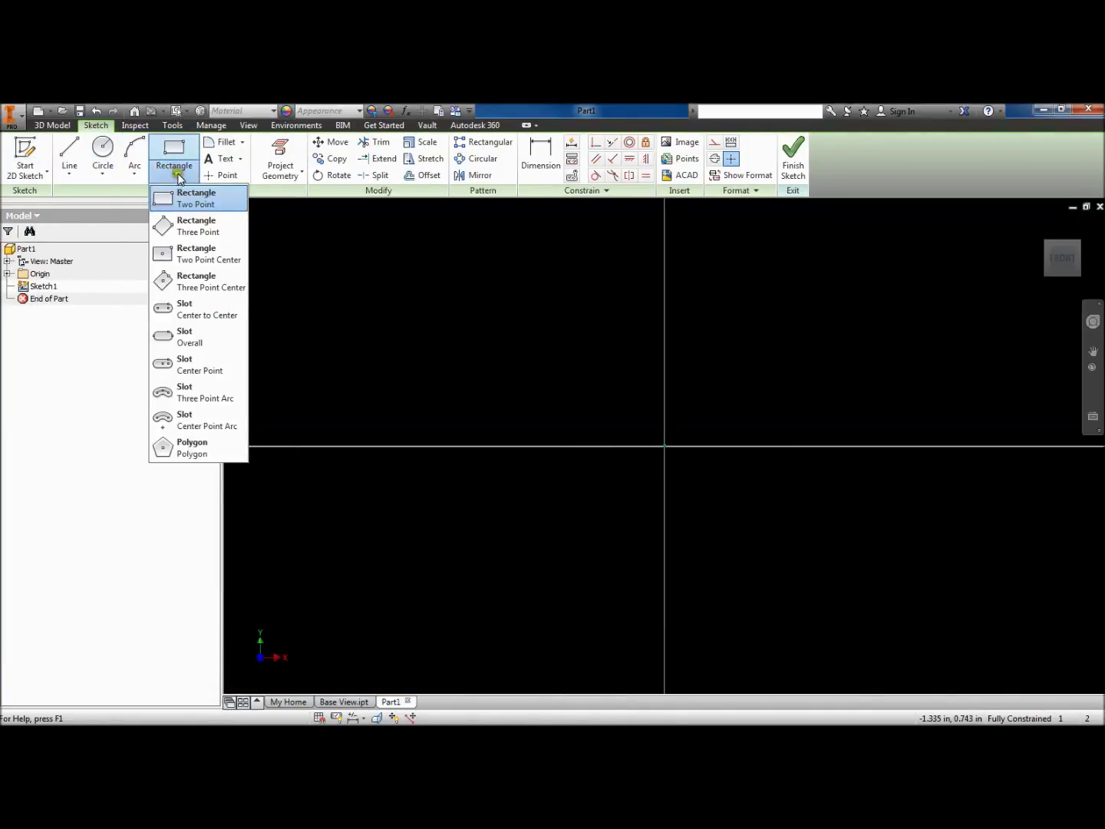
pyautogui.click(192, 309)
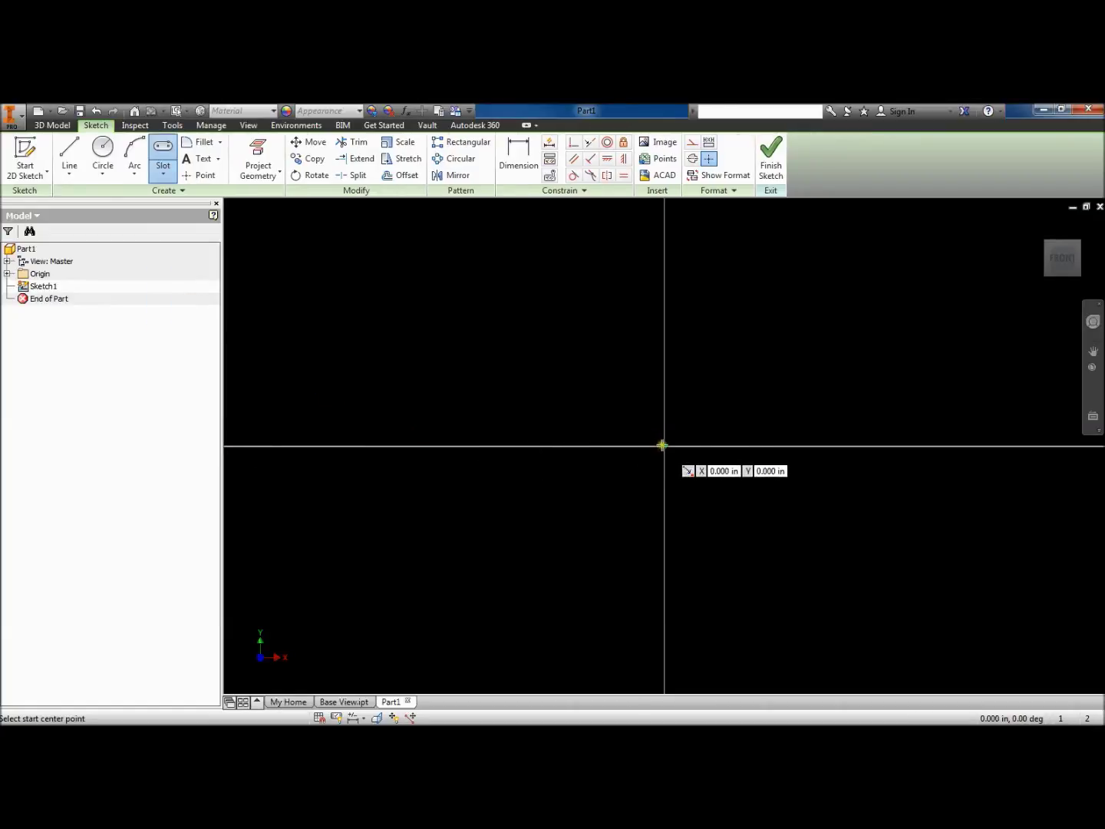
pyautogui.click(665, 445)
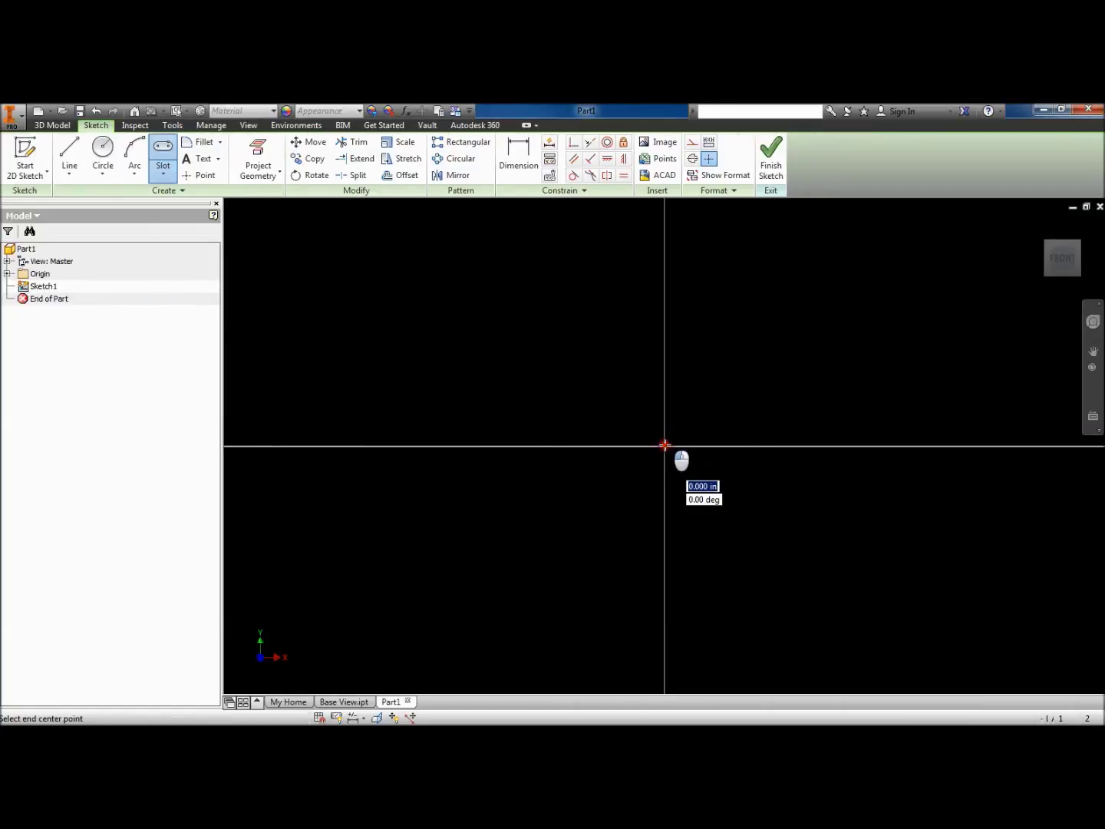
pyautogui.scroll(3, 621, 501)
pyautogui.scroll(-5, 622, 501)
pyautogui.scroll(-1, 622, 501)
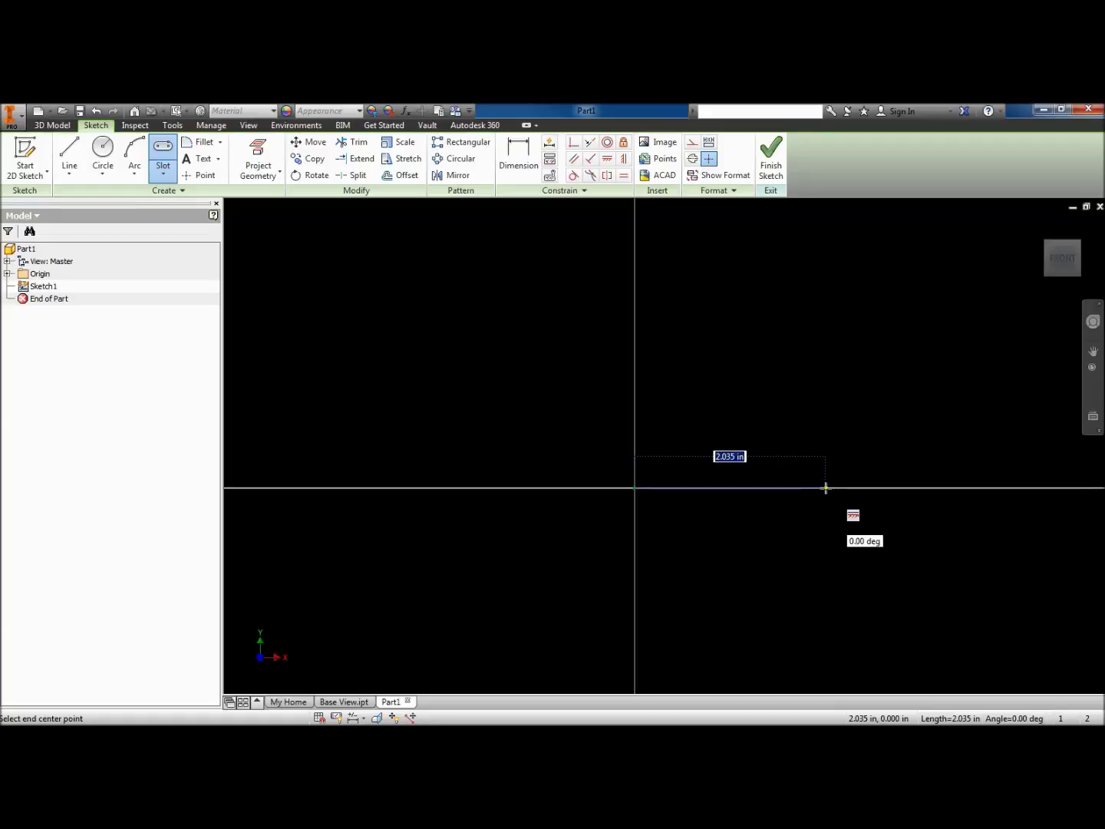
pyautogui.write('1')
pyautogui.press('Return')
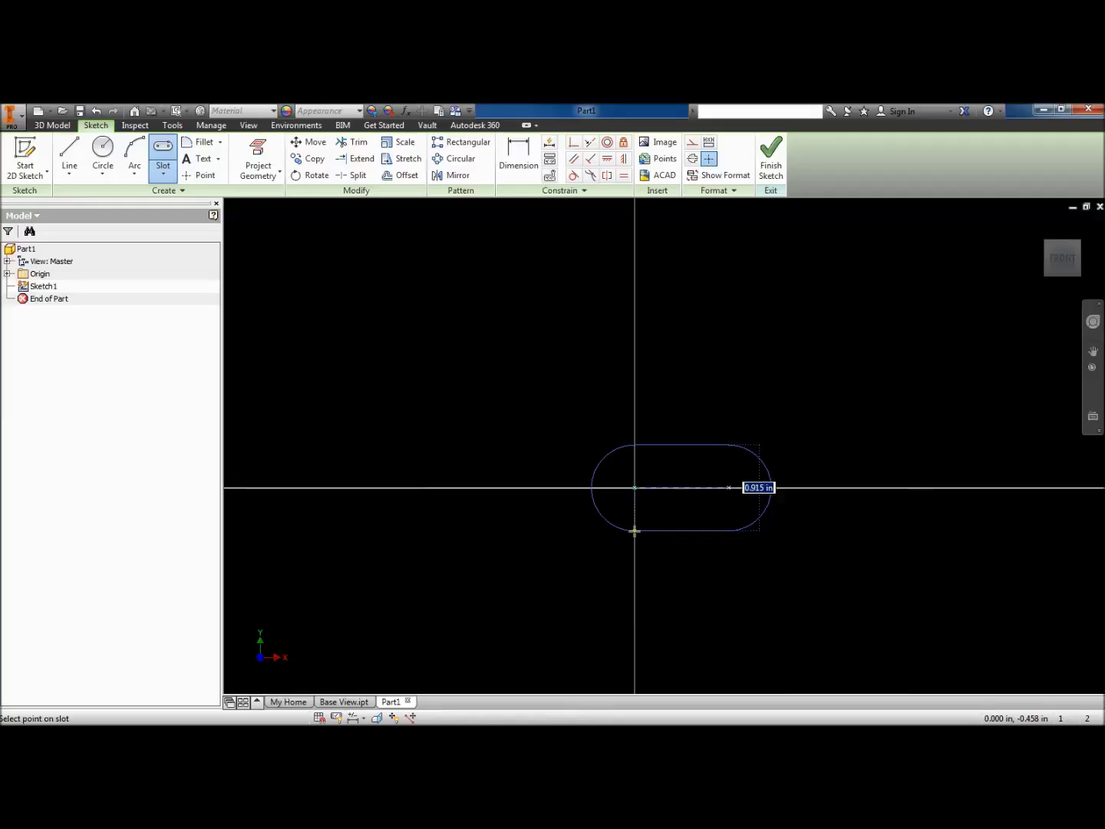
pyautogui.write('.25')
pyautogui.press('Return')
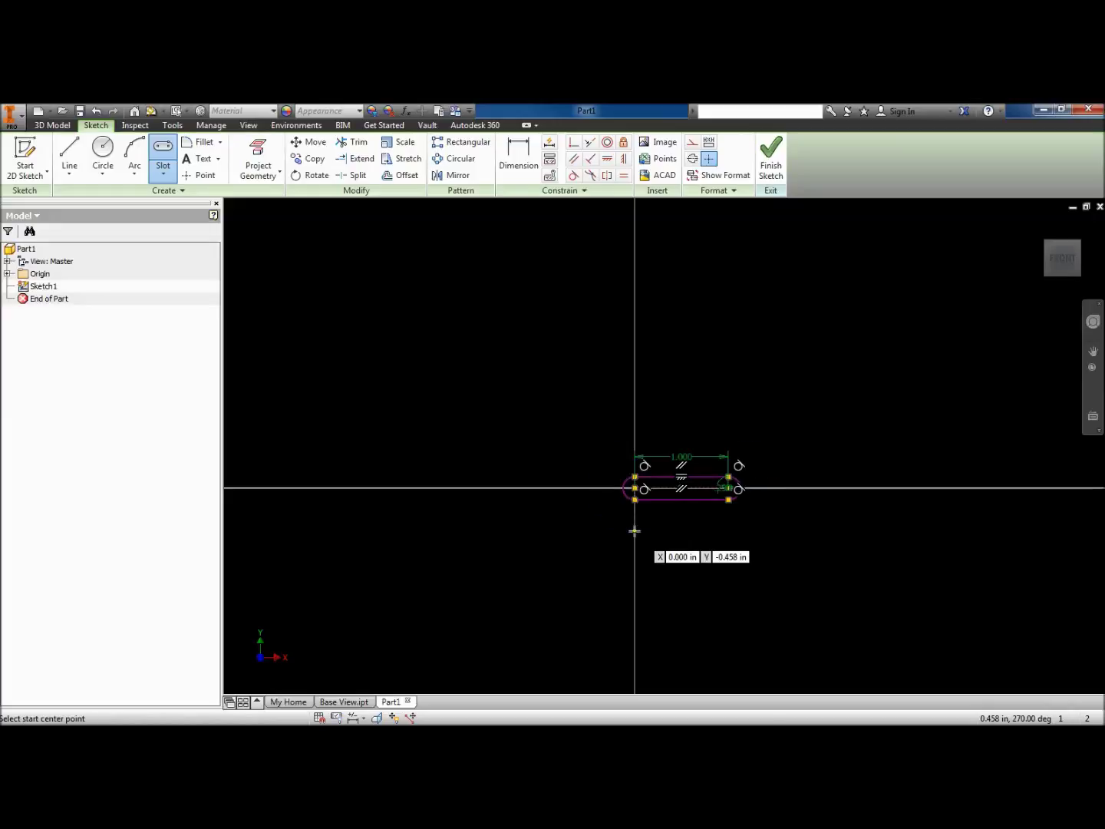
# Check the end radius in the reference drawing and sketch a .75 in diameter circle centered on the origin
pyautogui.scroll(-2, 772, 515)
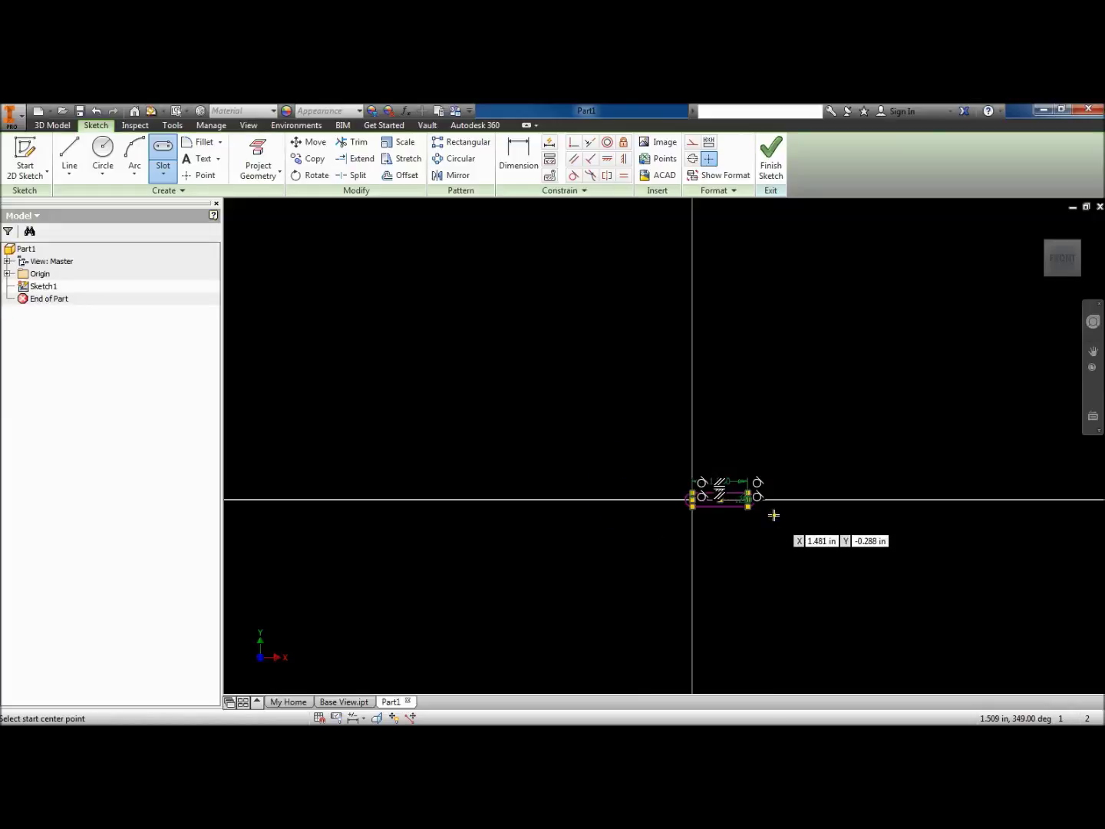
pyautogui.scroll(5, 773, 515)
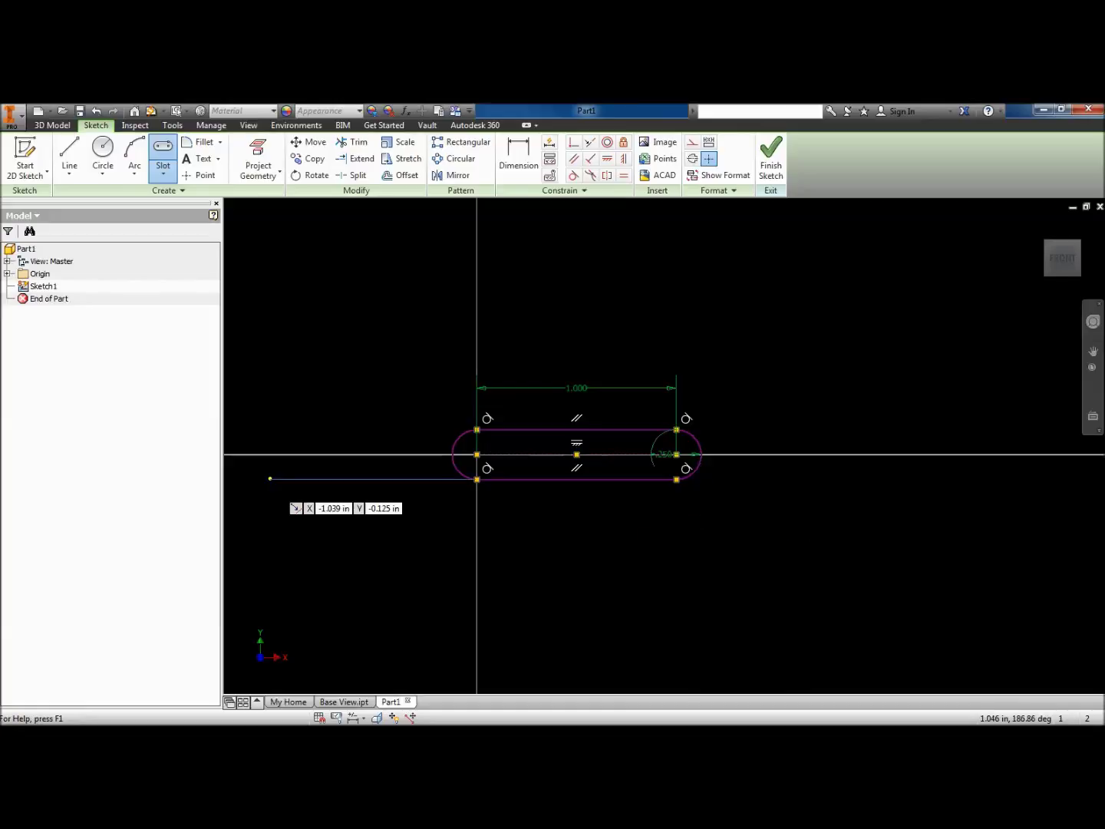
pyautogui.hotkey('alt', 'Tab')
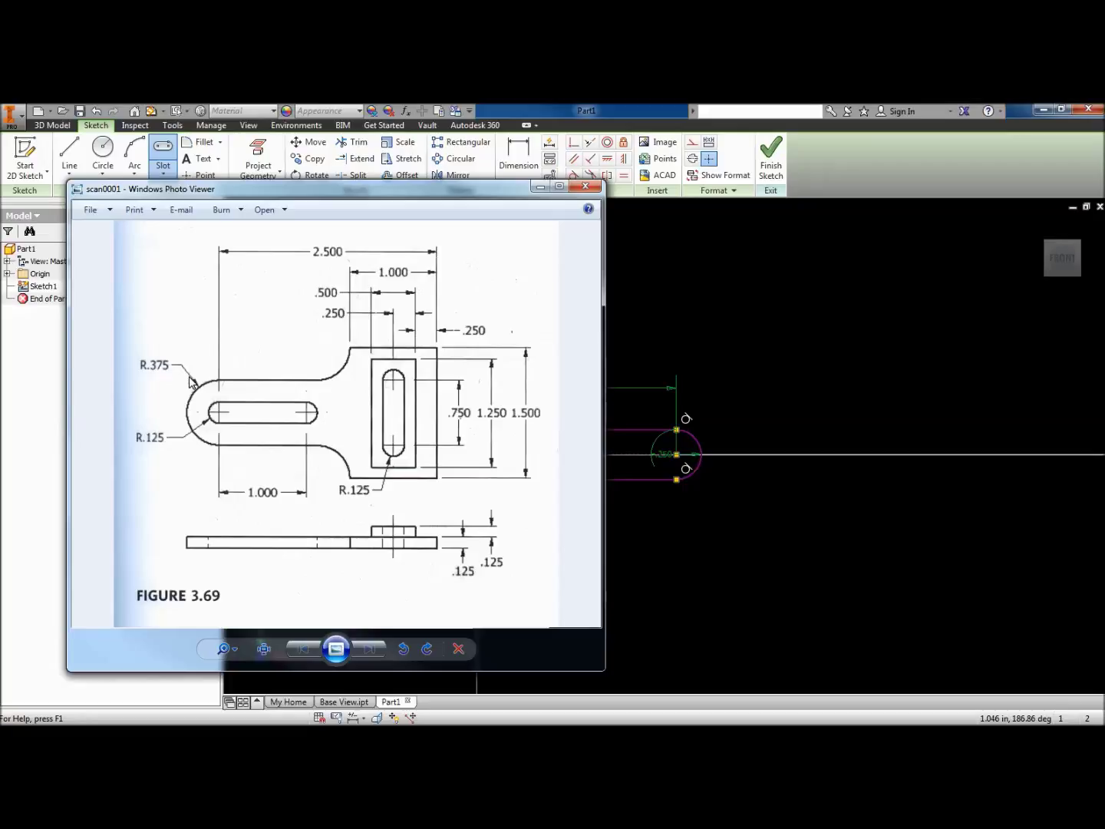
pyautogui.press('super+Down')
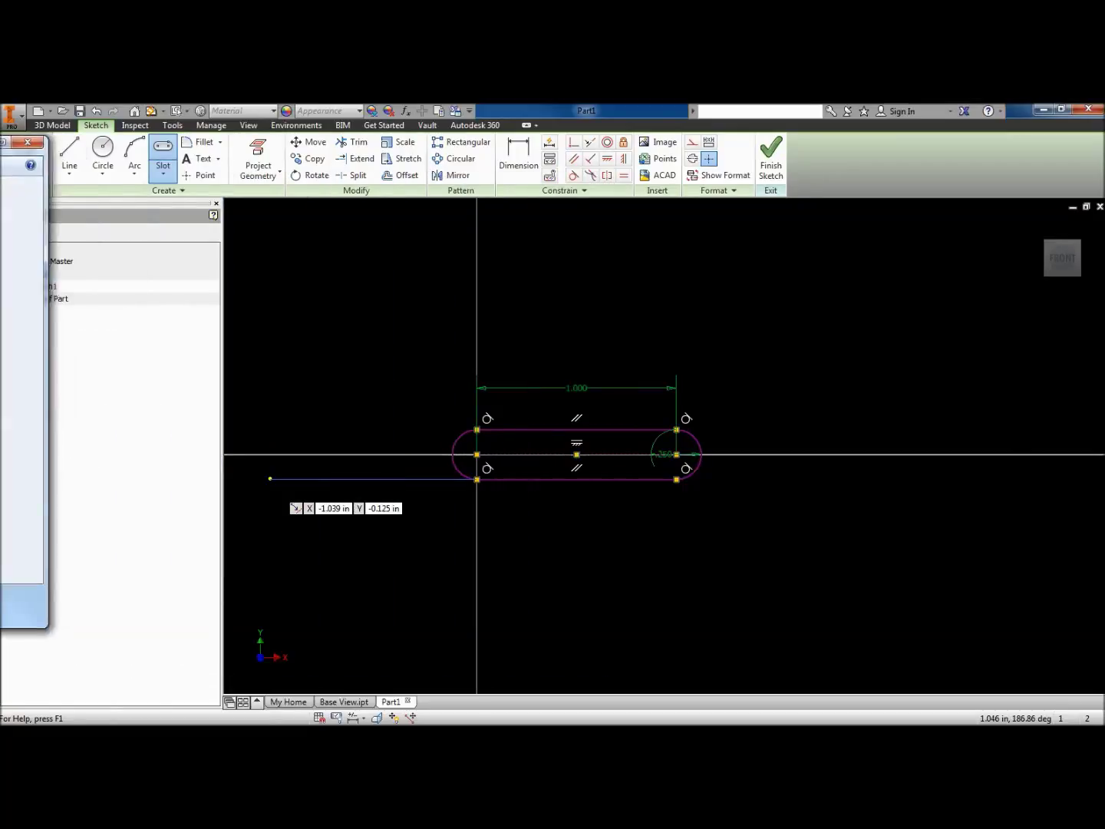
pyautogui.click(102, 148)
pyautogui.click(477, 454)
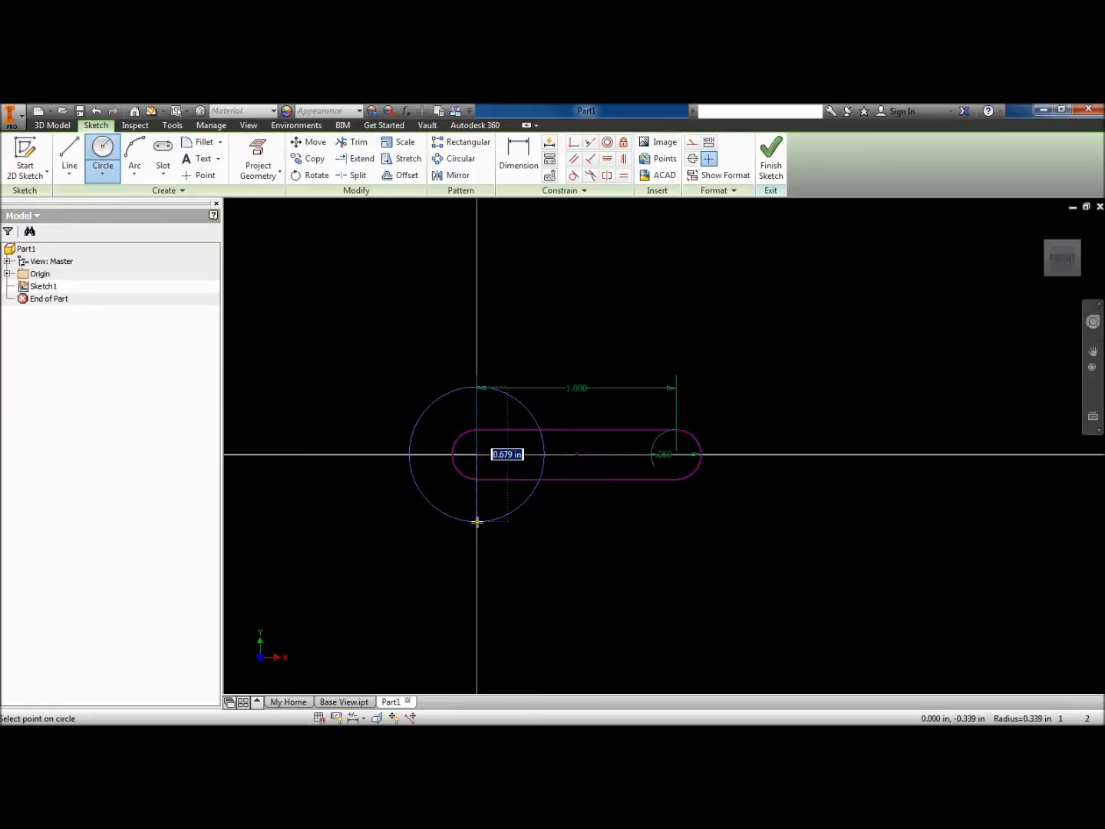
pyautogui.write('.75')
pyautogui.press('Return')
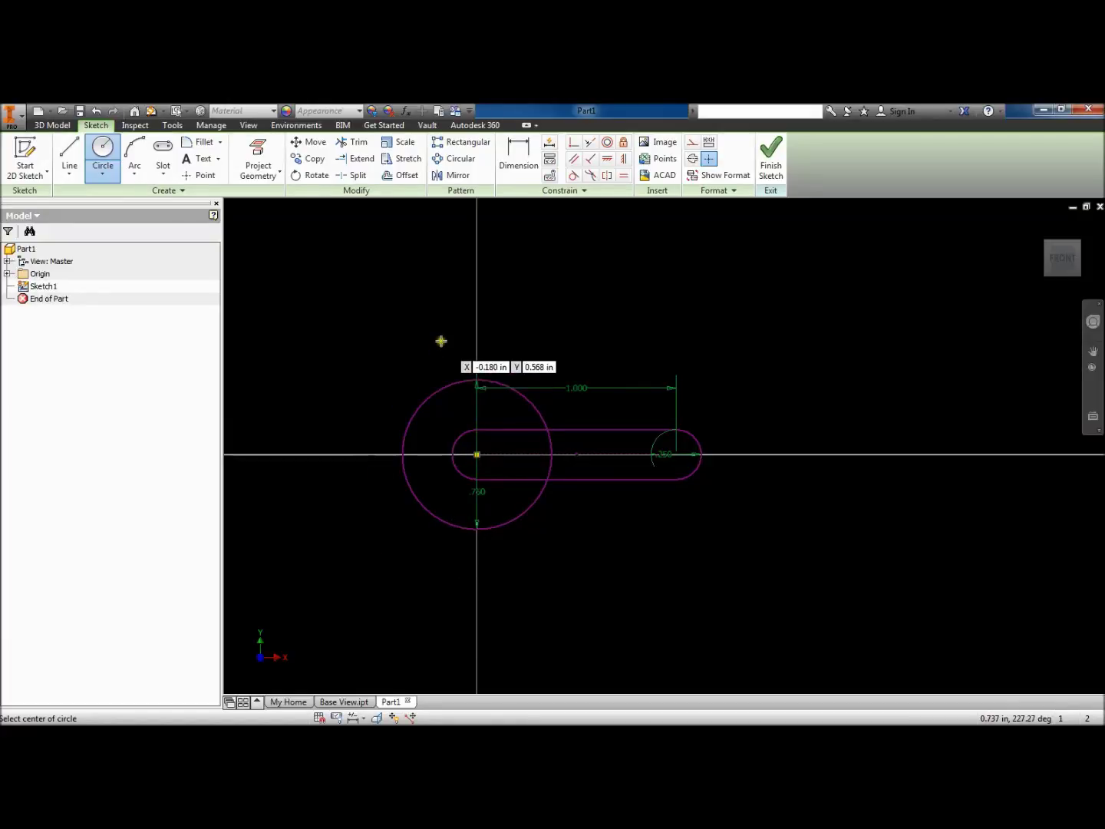
# Draw a horizontal line from the circle's top point toward the slot side, extending well past the slot's far end
pyautogui.press('l')
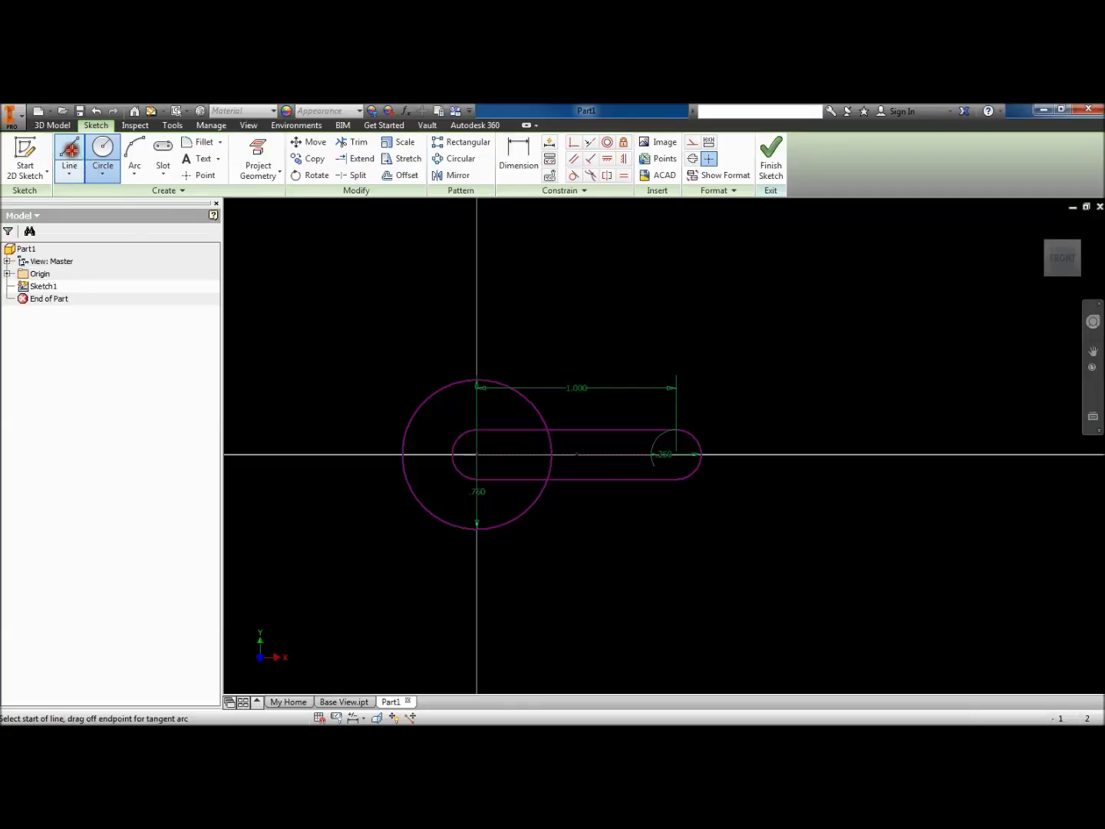
pyautogui.click(478, 379)
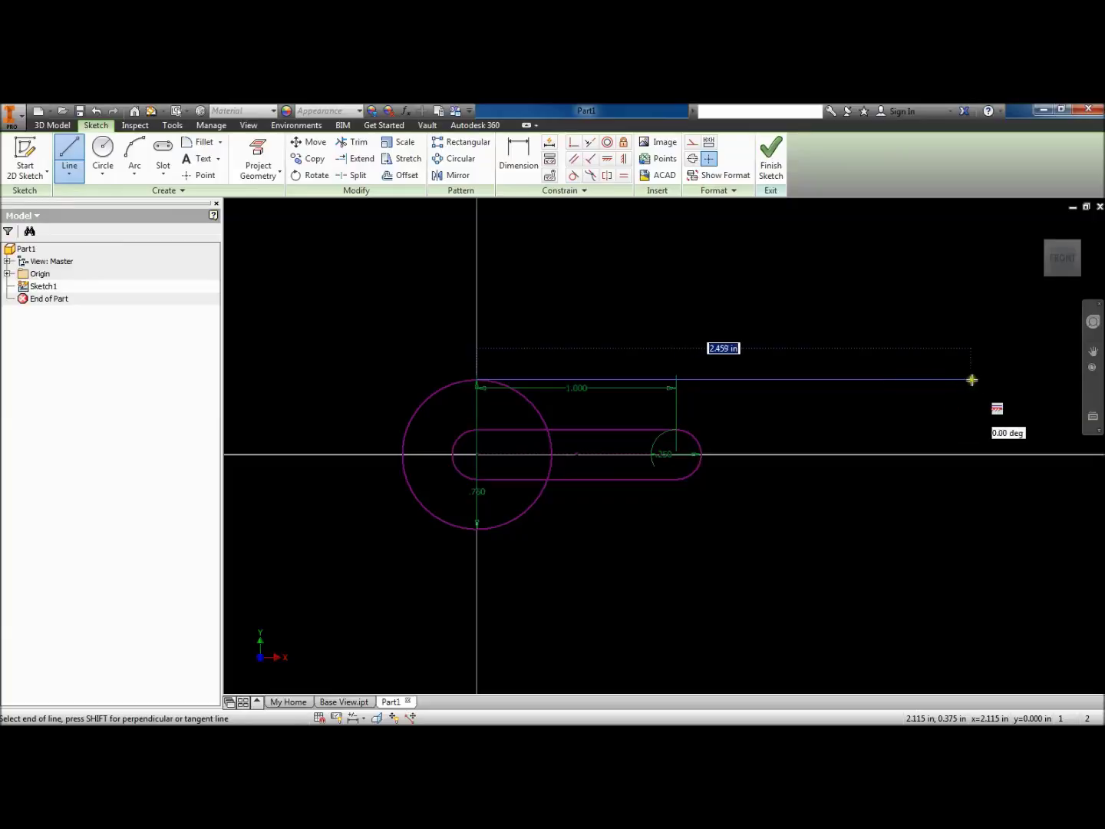
pyautogui.click(998, 379)
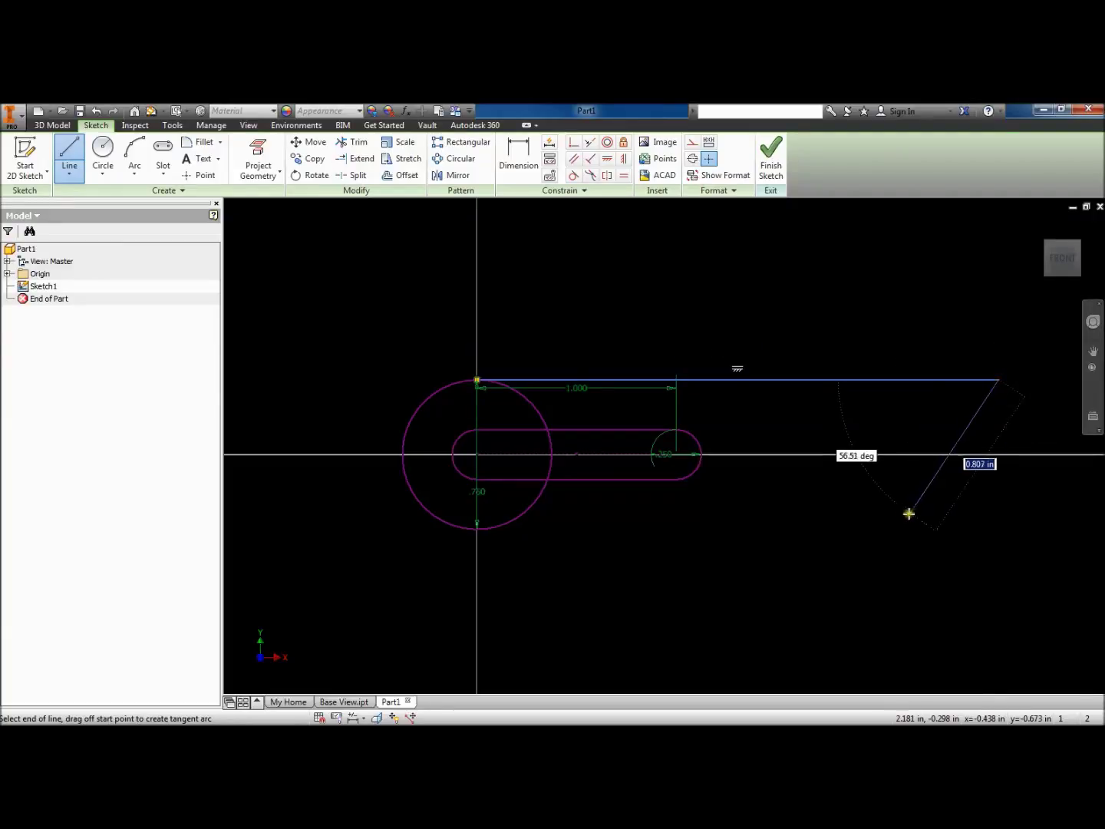
pyautogui.press('Escape')
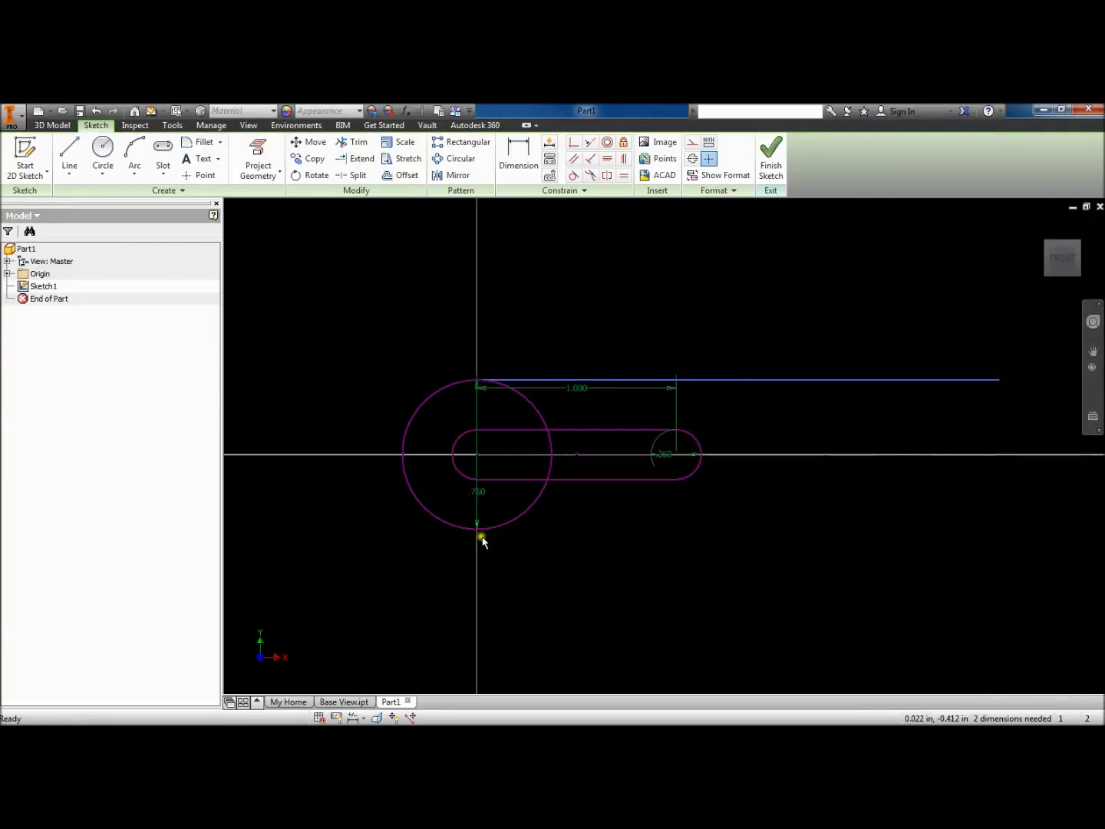
# Draw a second horizontal line from the circle's bottom point, roughly as long as the upper line
pyautogui.click(70, 150)
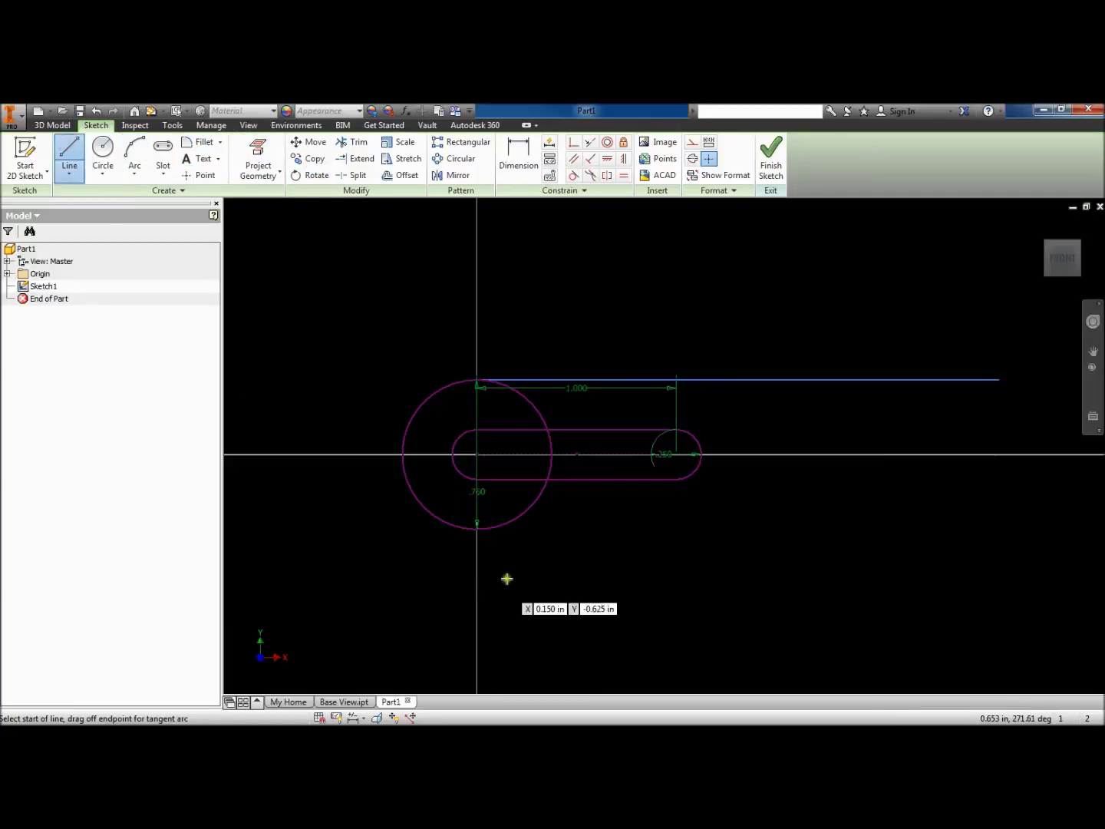
pyautogui.click(476, 528)
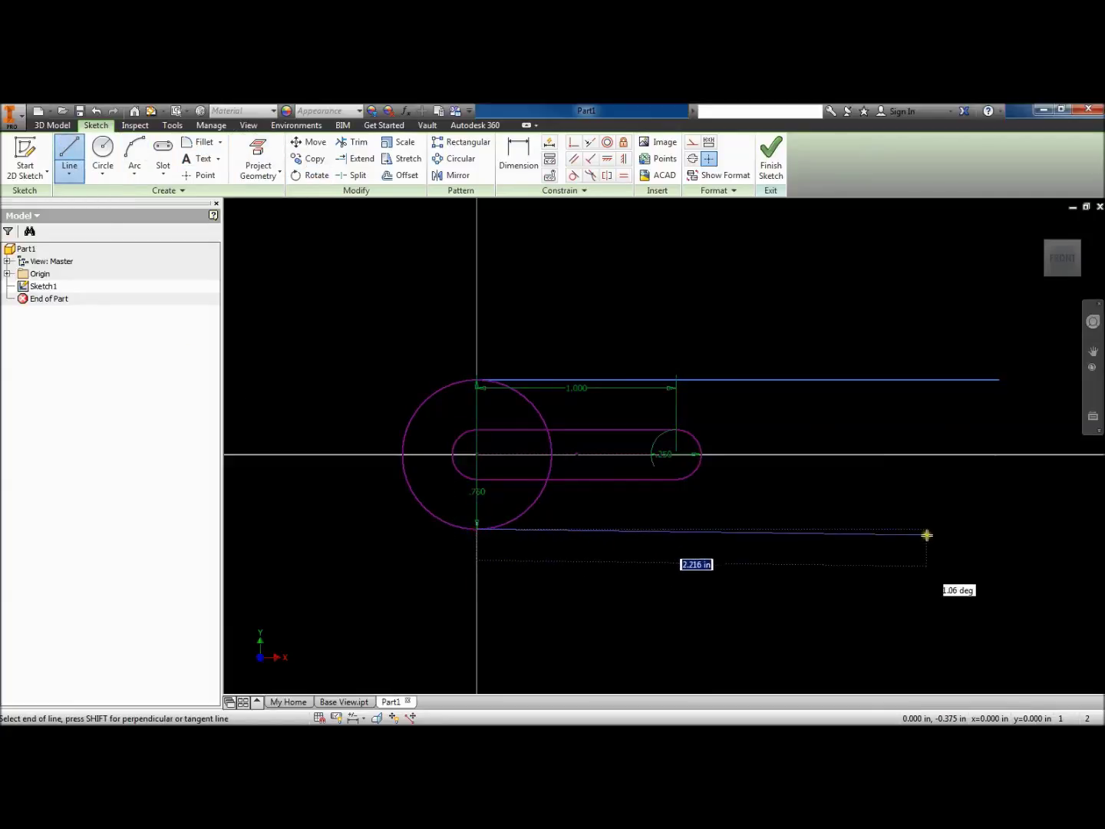
pyautogui.click(967, 529)
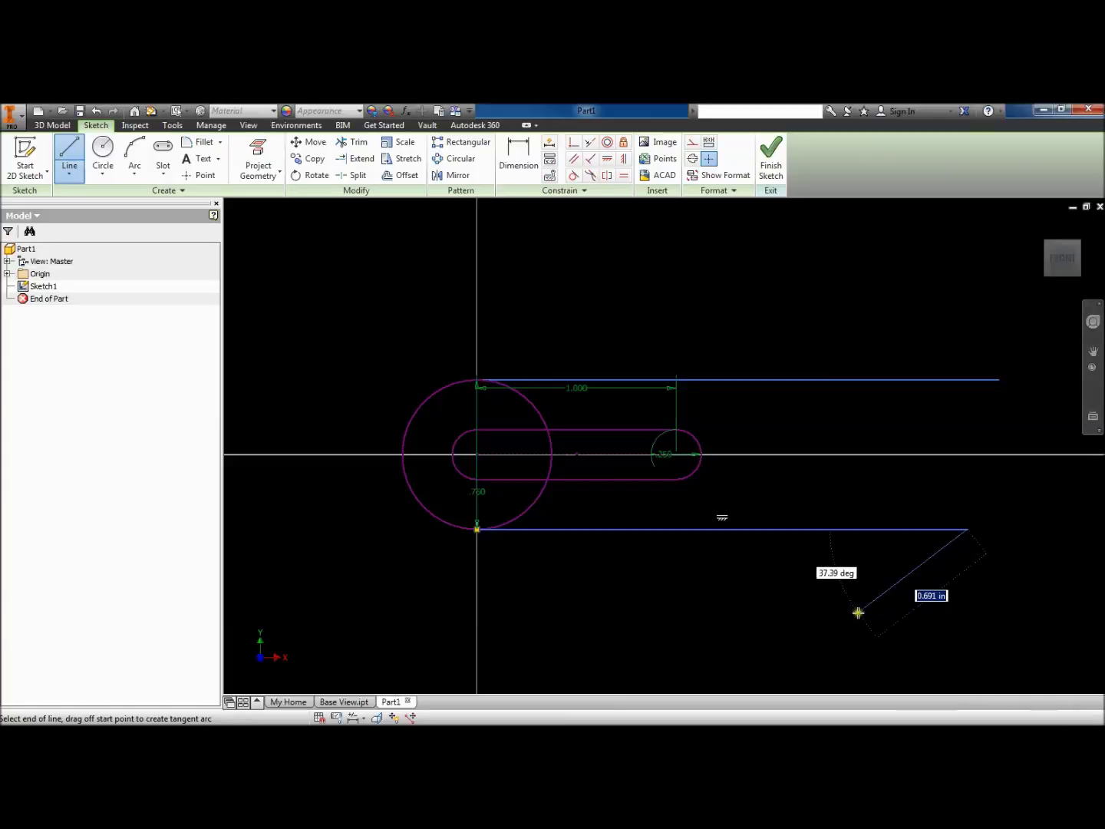
pyautogui.press('Escape')
pyautogui.scroll(-2, 859, 614)
pyautogui.moveTo(861, 614); pyautogui.dragTo(606, 532, button='middle')
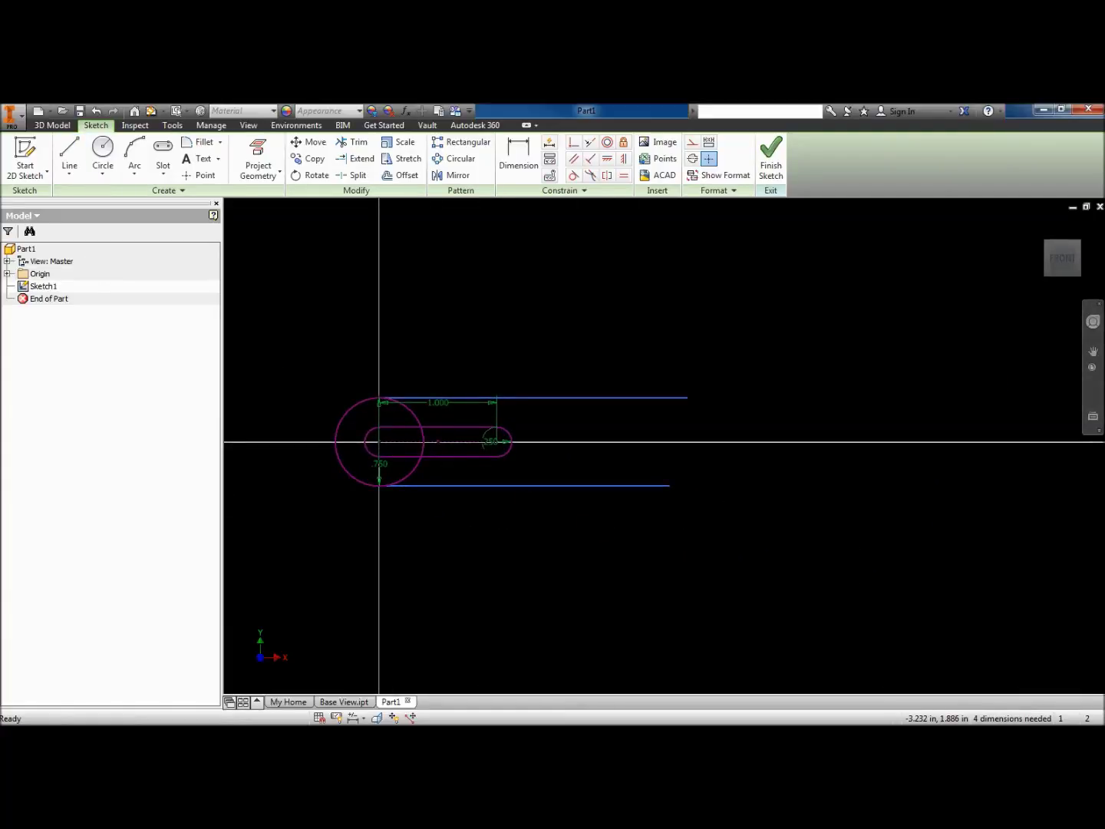
# Consult the reference drawing and sketch a two-point rectangle about 1.3 in wide and 1.97 in high across the two lines' free ends
pyautogui.hotkey('alt', 'Tab')
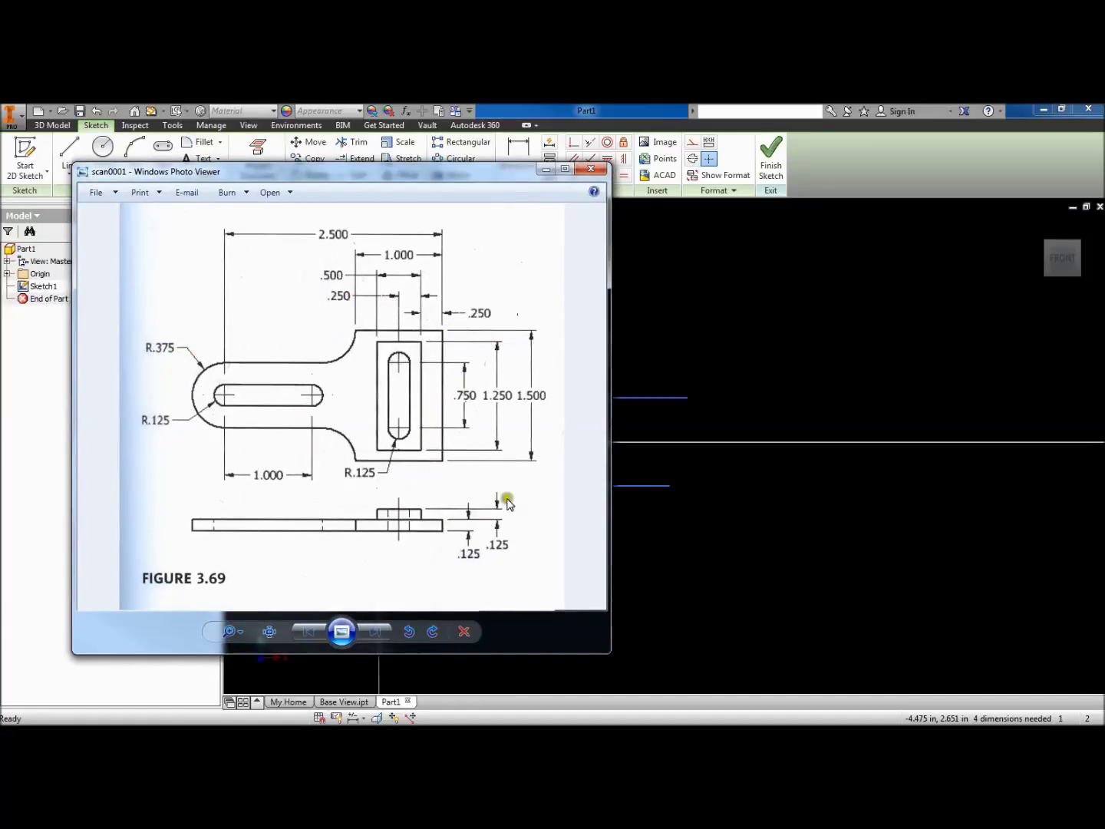
pyautogui.moveTo(436, 175); pyautogui.dragTo(0, 178)
pyautogui.click(136, 161)
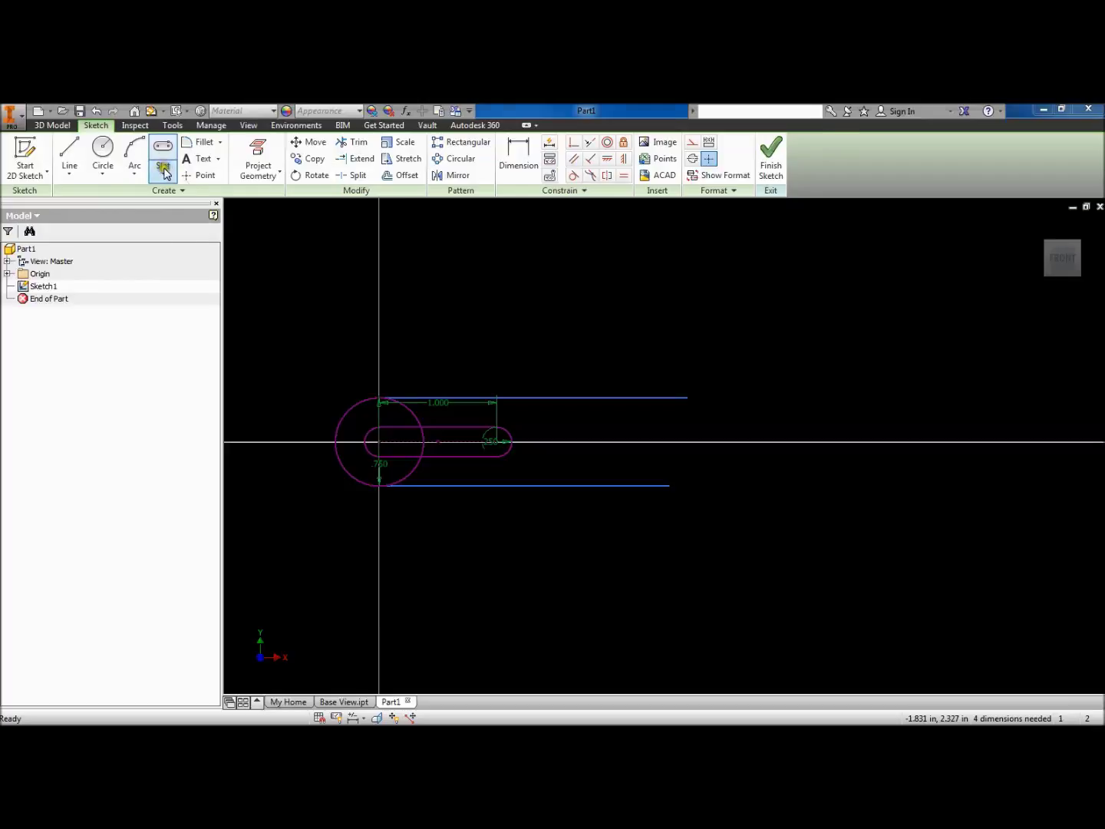
pyautogui.click(163, 172)
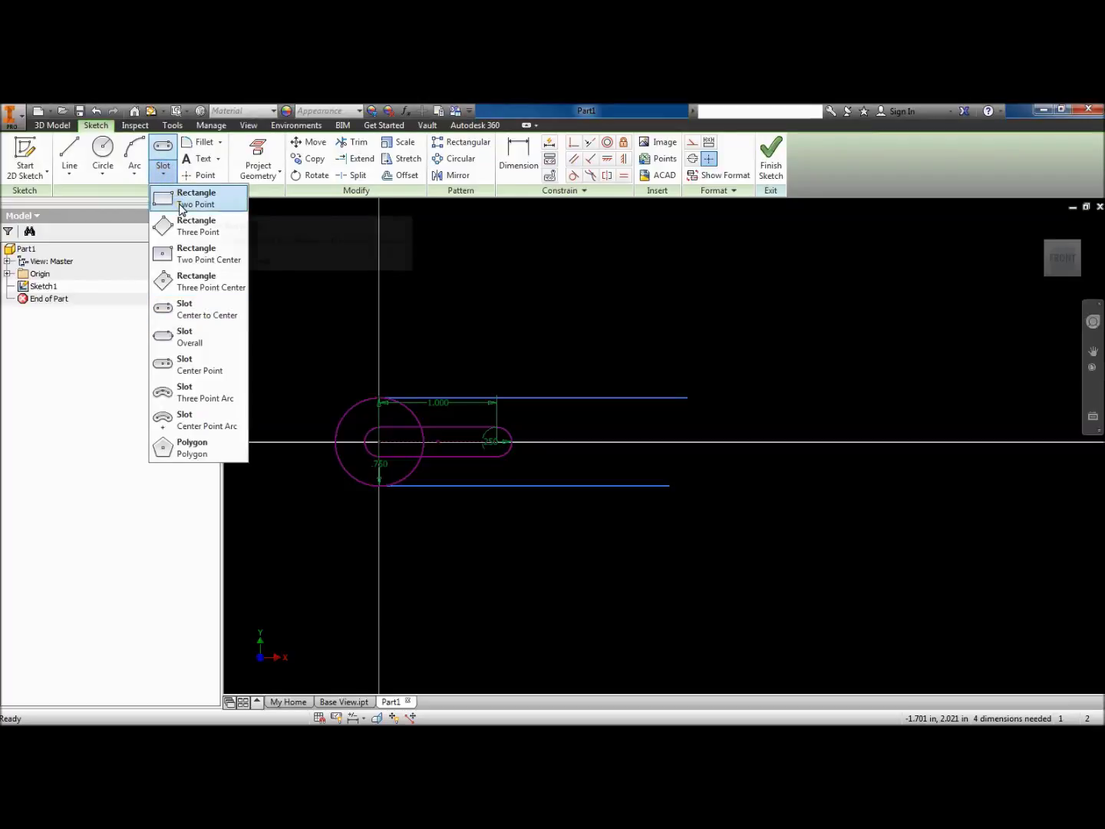
pyautogui.click(184, 201)
pyautogui.click(591, 329)
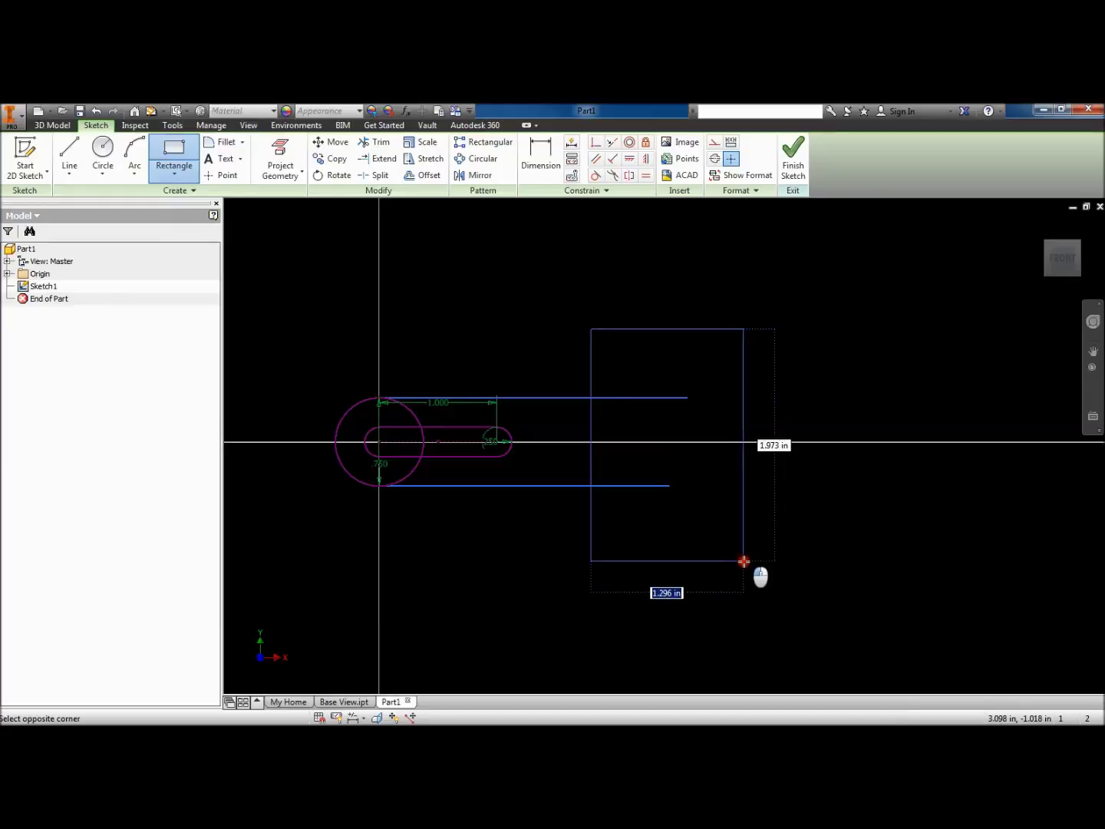
pyautogui.click(744, 561)
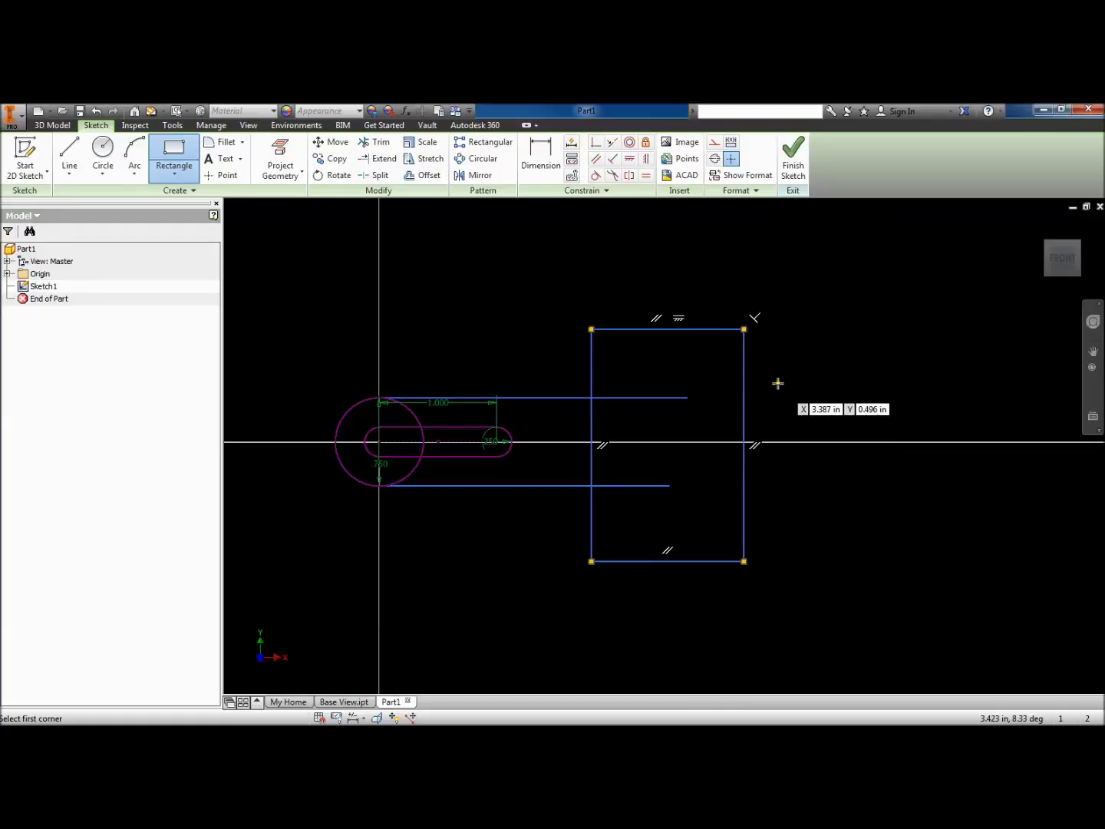
# Check the plate height in the reference drawing and dimension the rectangle's vertical side to 1.5 in
pyautogui.hotkey('alt', 'Tab')
pyautogui.moveTo(341, 164); pyautogui.dragTo(401, 151)
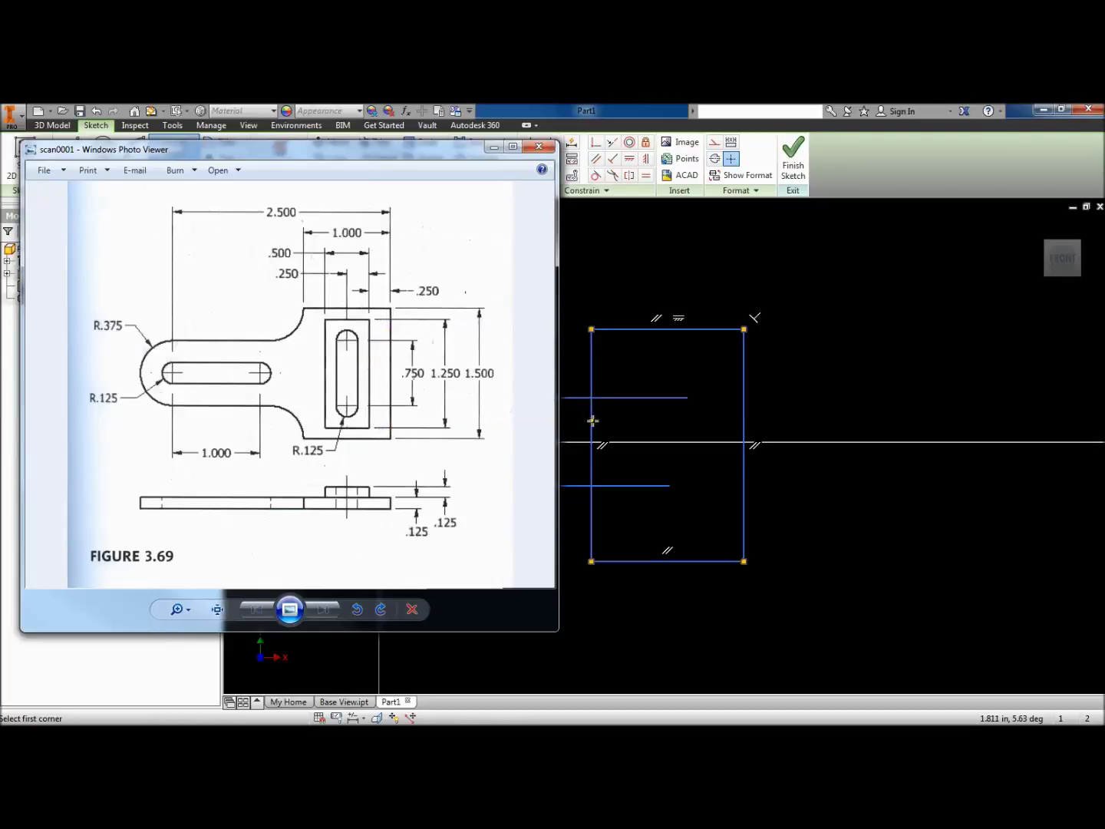
pyautogui.click(494, 146)
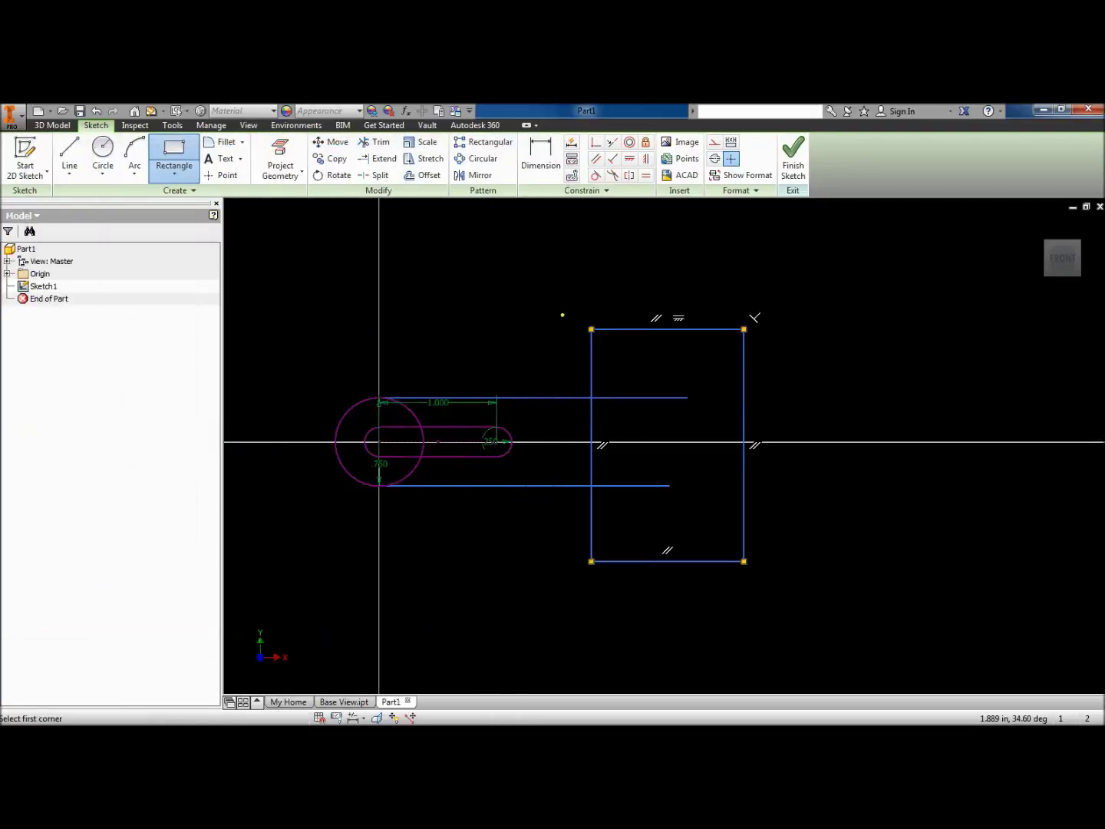
pyautogui.click(546, 154)
pyautogui.click(743, 418)
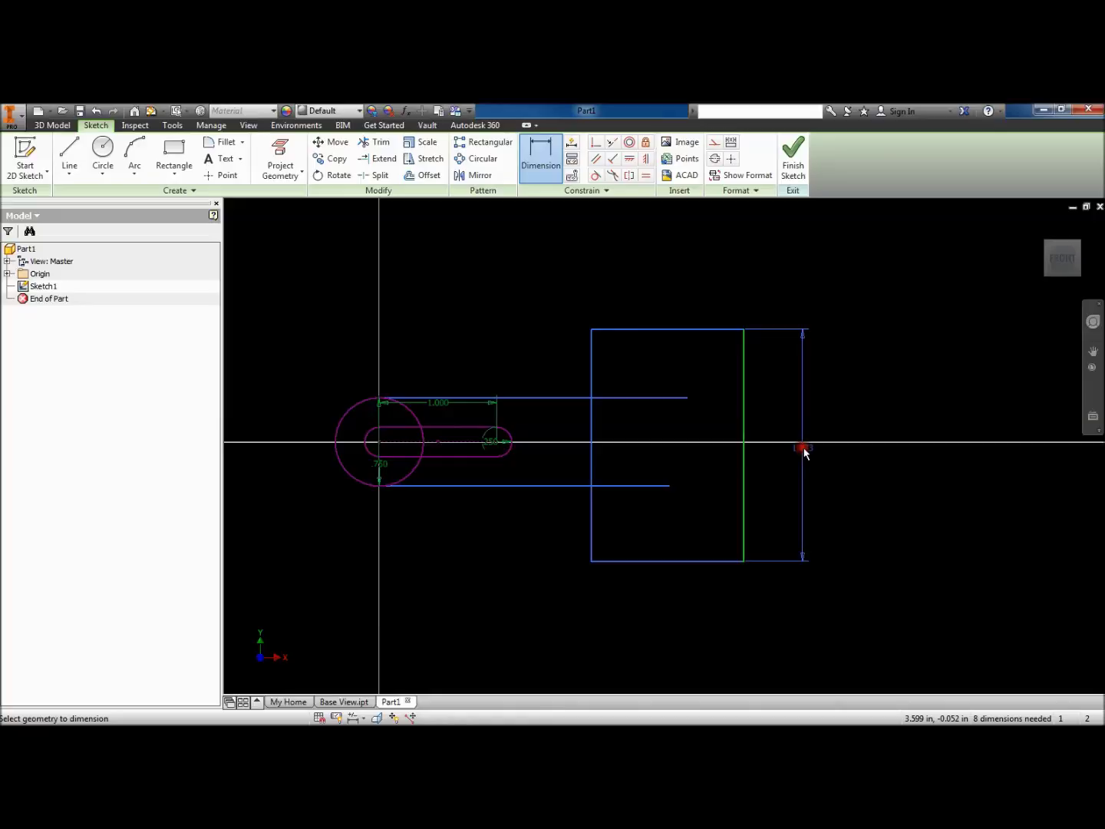
pyautogui.click(804, 452)
pyautogui.write('1.')
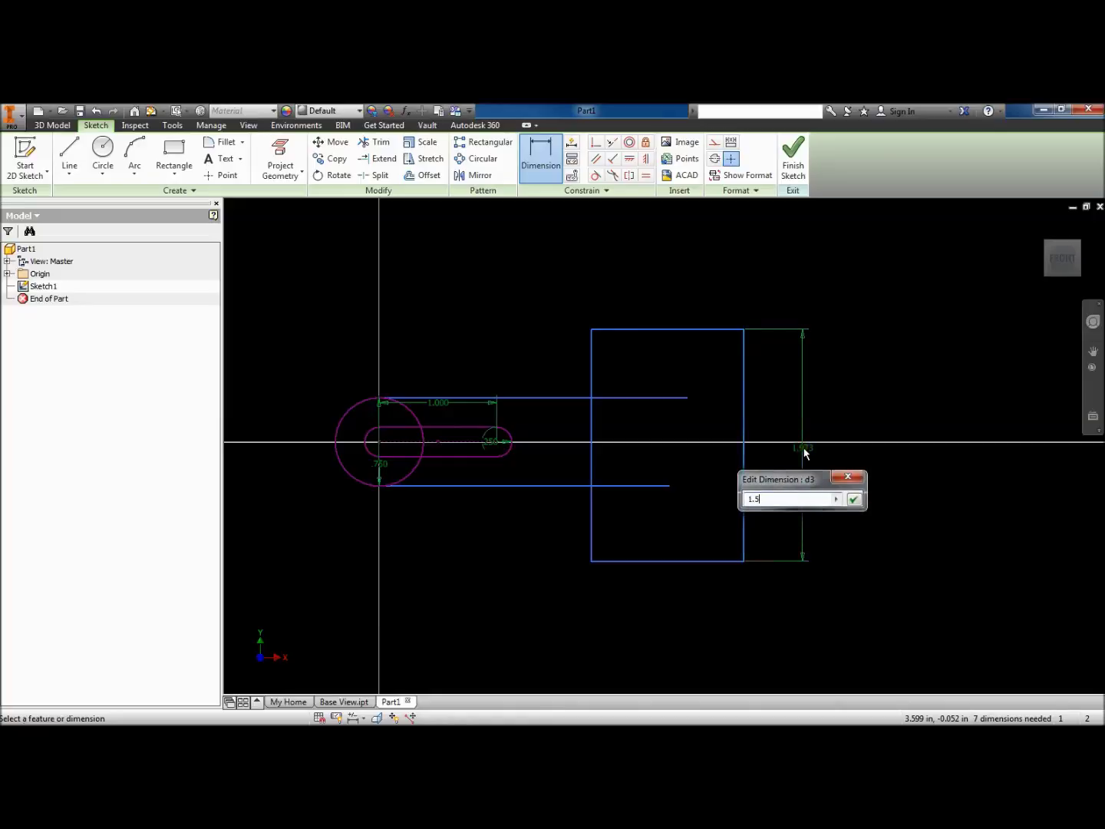
pyautogui.write('5')
pyautogui.press('Return')
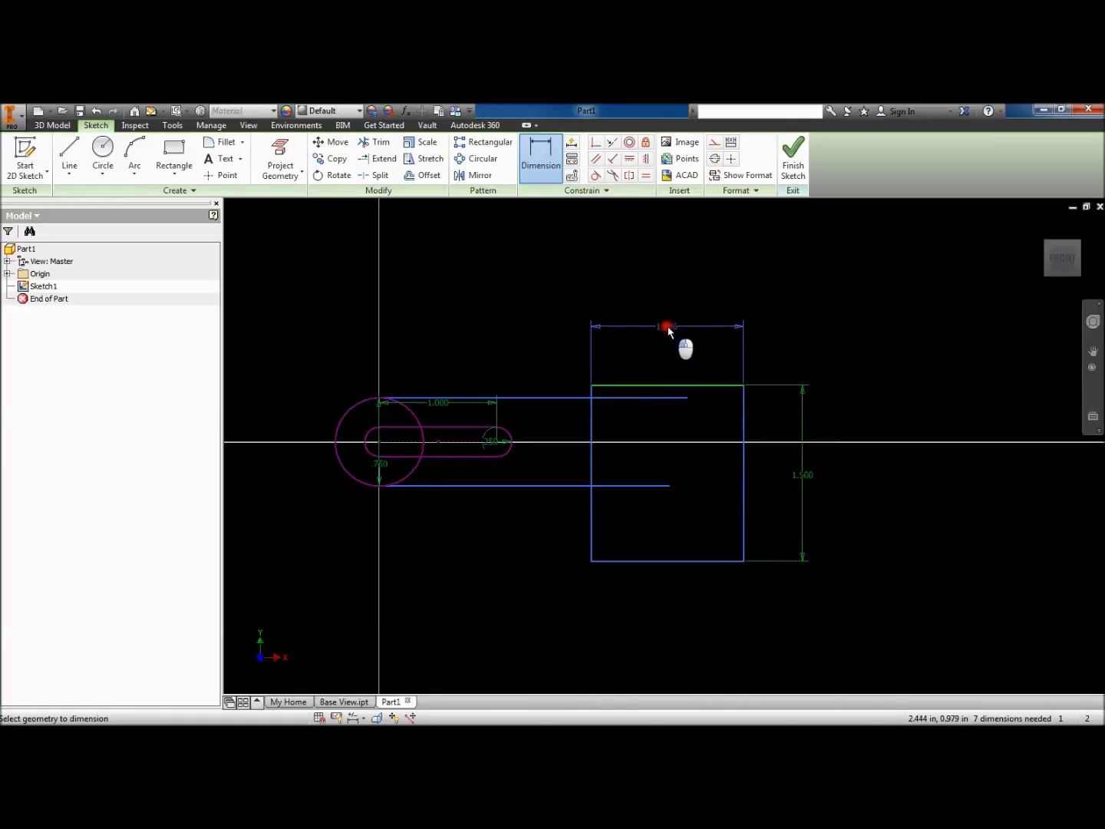
# Dimension the rectangle's horizontal width to 1 in
pyautogui.click(668, 330)
pyautogui.write('1.2955288')
pyautogui.press('Return')
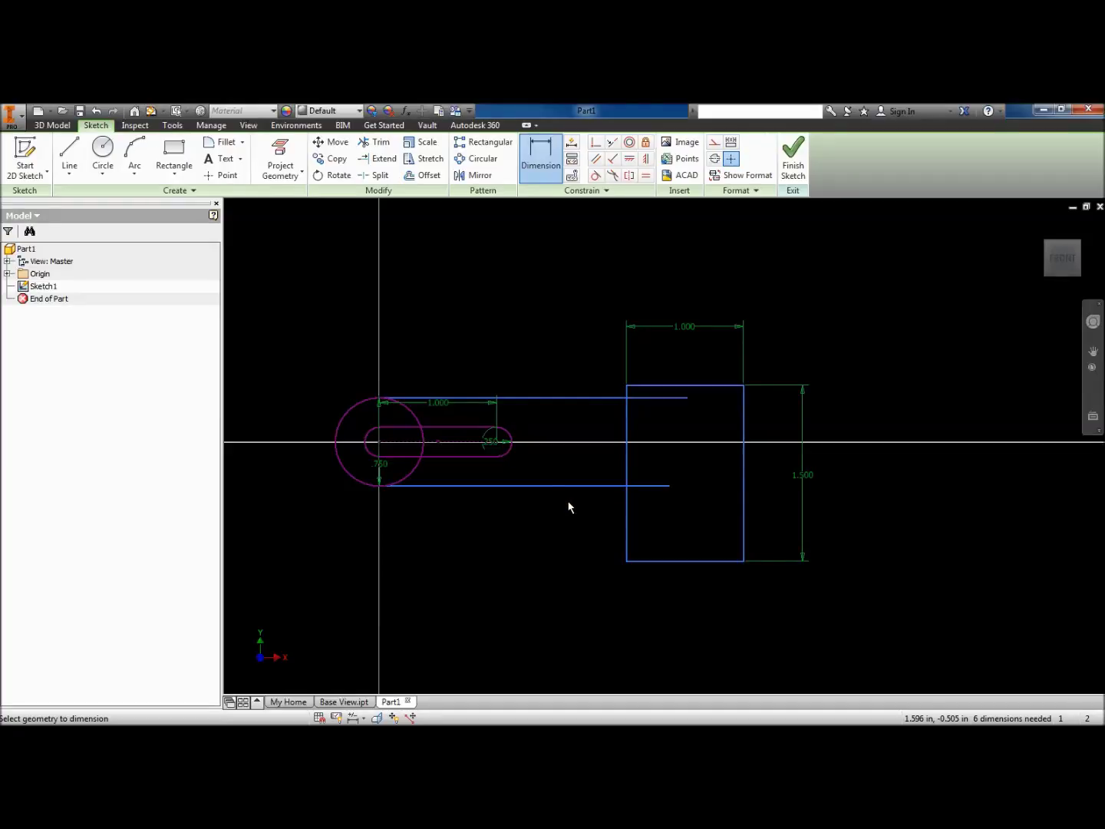
# Apply a Horizontal constraint between the midpoint of the rectangle's slot-side edge and the origin
pyautogui.click(630, 158)
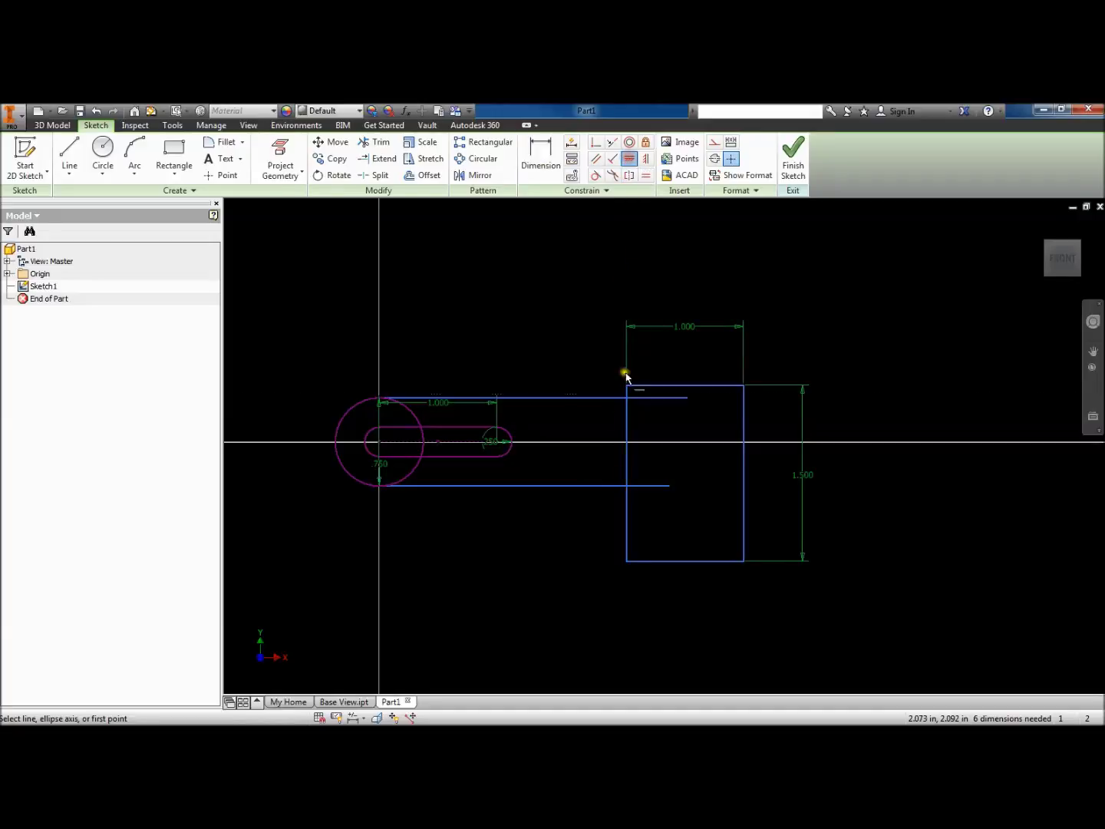
pyautogui.click(627, 475)
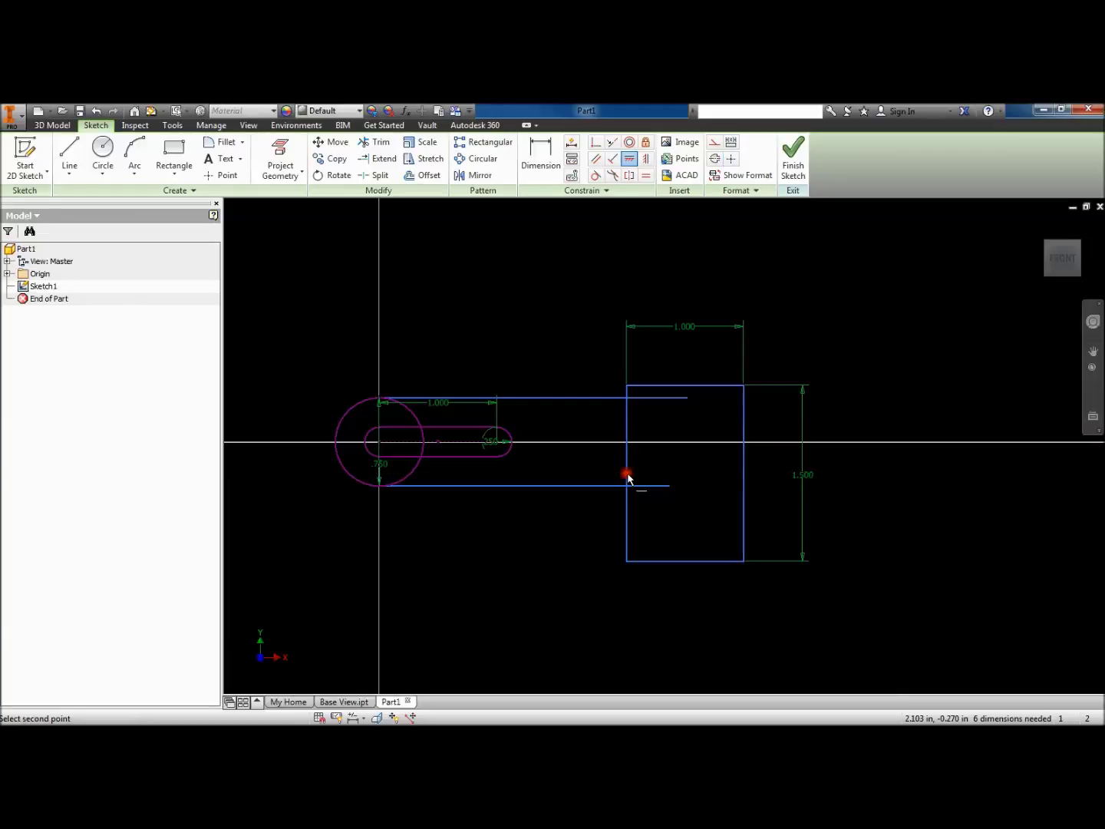
pyautogui.click(379, 443)
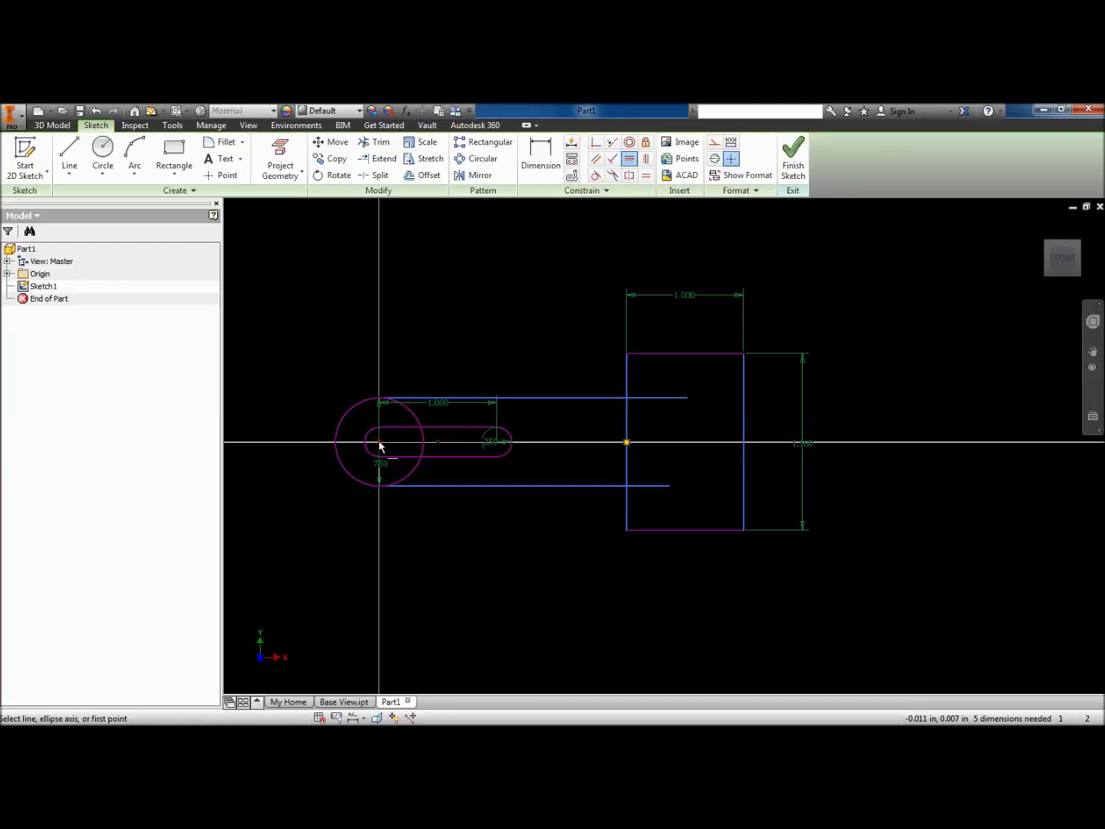
pyautogui.moveTo(379, 445)
# Dimension the horizontal distance from the origin to the rectangle's far side as 2.5 in
pyautogui.click(541, 157)
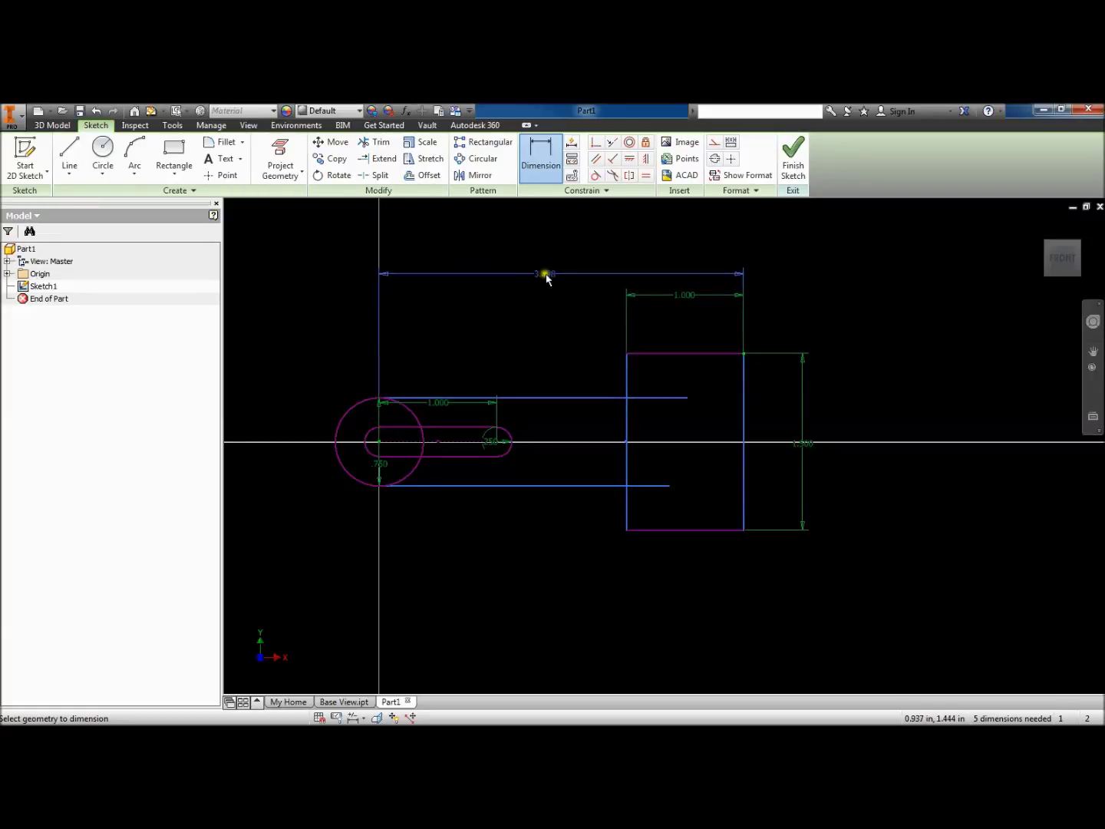
pyautogui.click(563, 277)
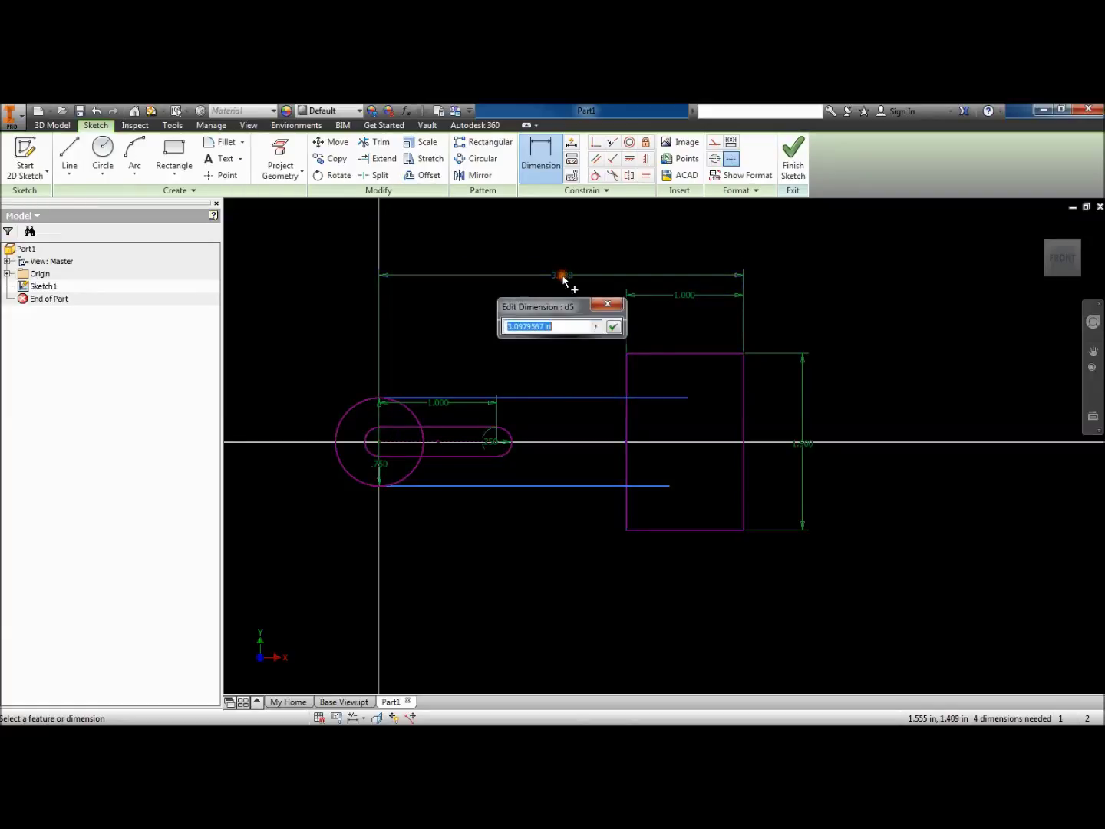
pyautogui.write('2.5')
pyautogui.press('Return')
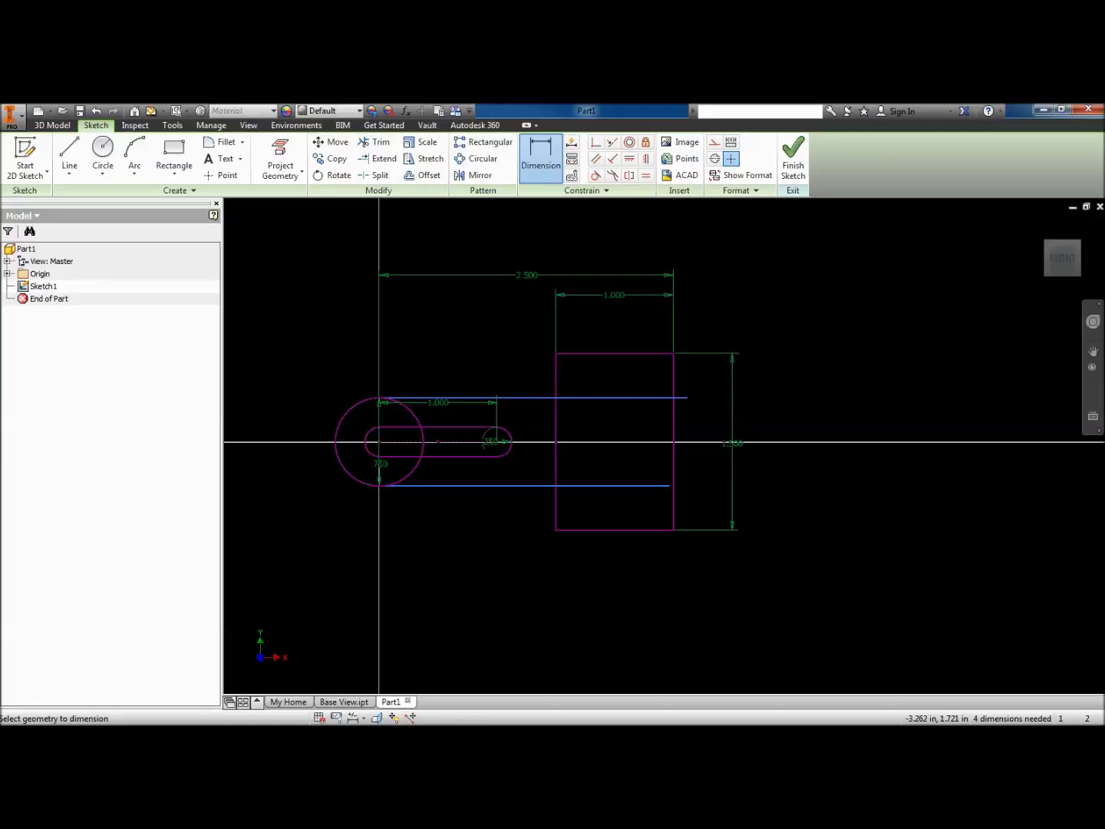
# Consult the reference drawing and sketch a three-point arc from the rectangle's upper slot-side corner to the upper horizontal line, curving inward
pyautogui.hotkey('alt', 'Tab')
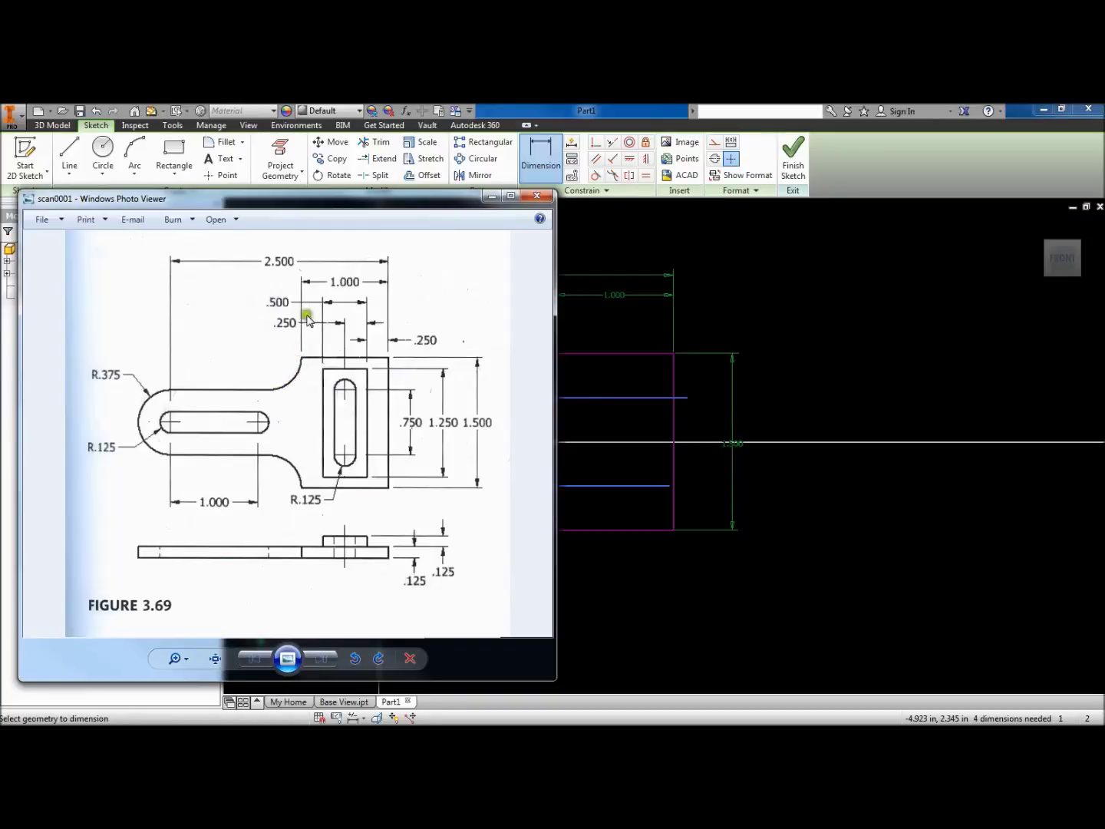
pyautogui.moveTo(345, 201); pyautogui.dragTo(81, 215)
pyautogui.hotkey('alt', 'Tab')
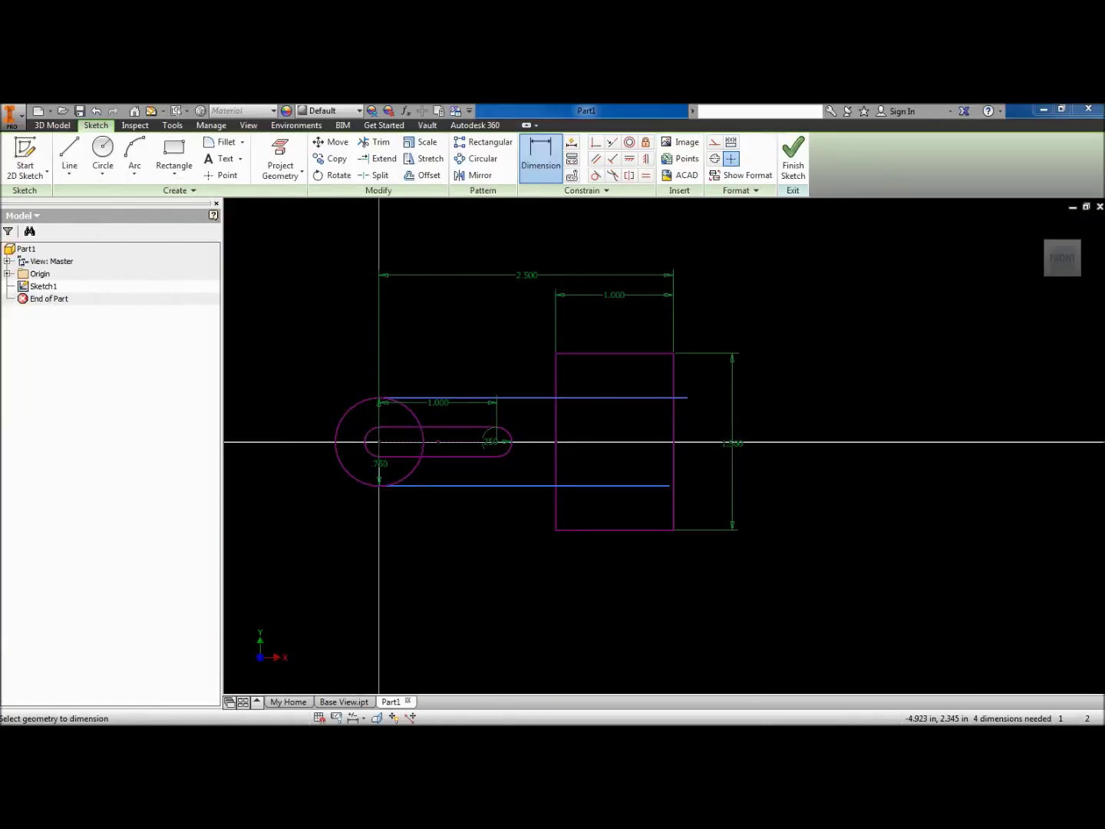
pyautogui.click(134, 158)
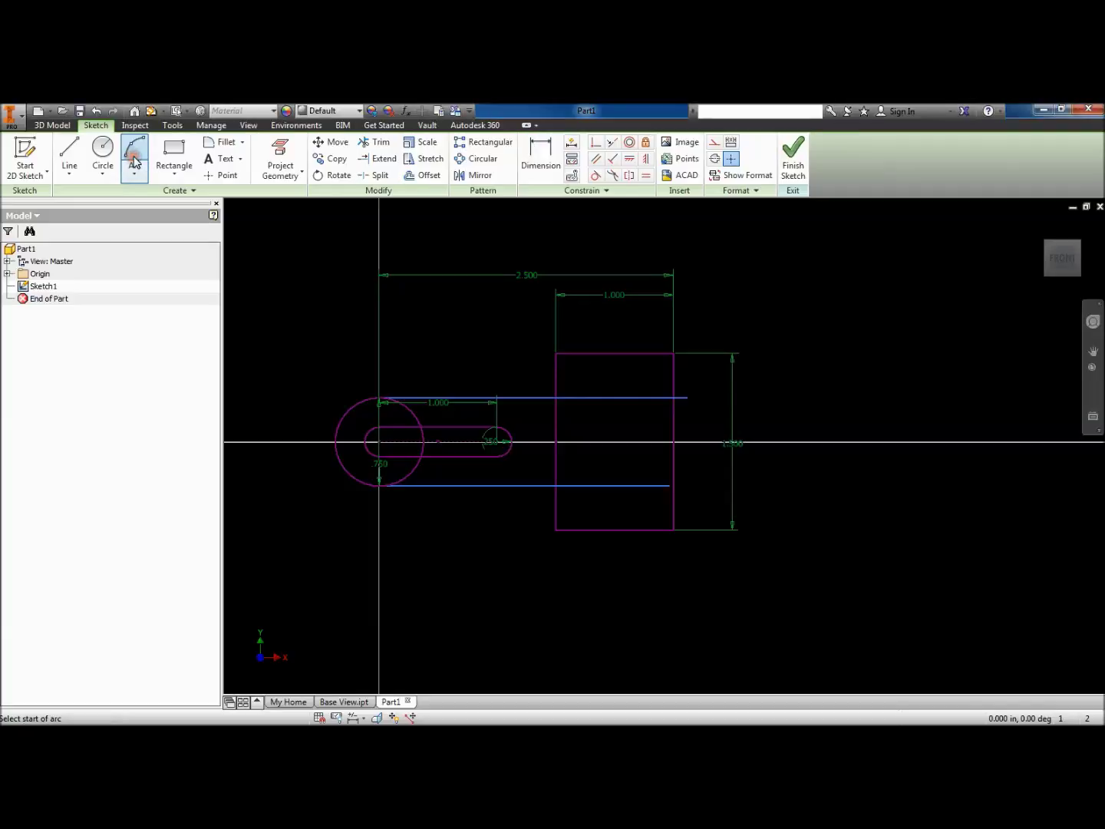
pyautogui.click(135, 171)
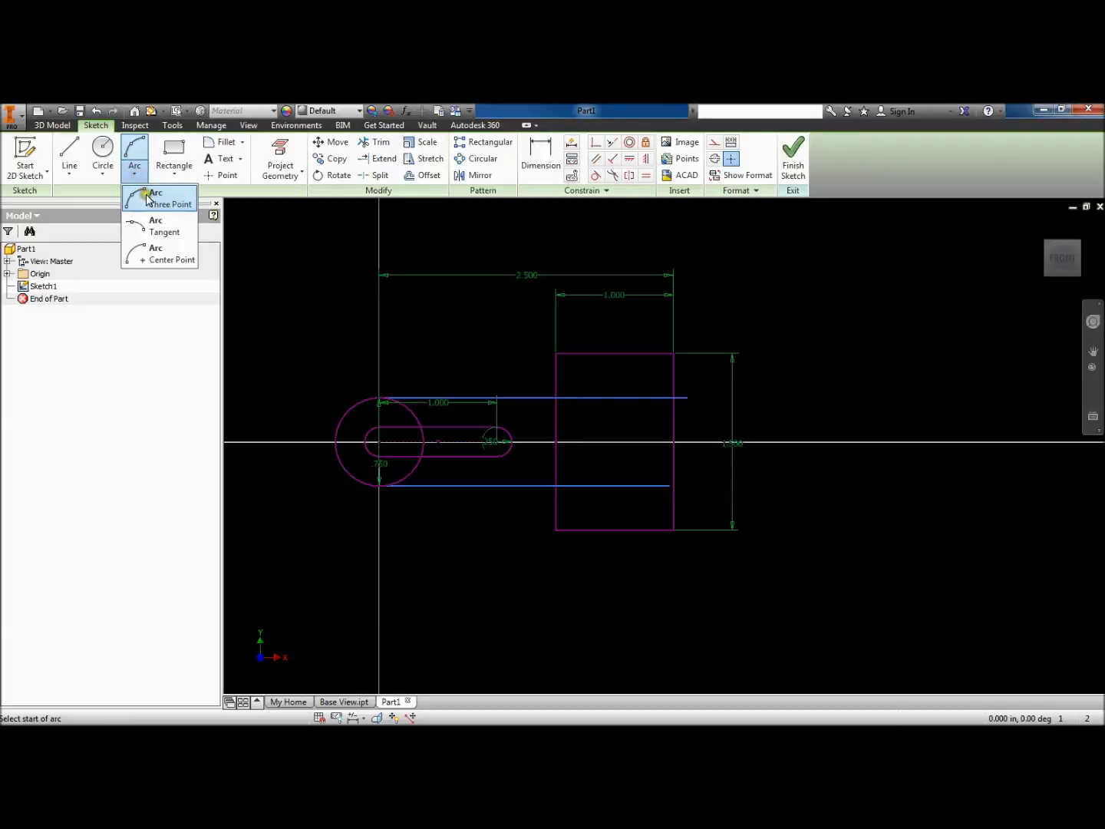
pyautogui.click(148, 199)
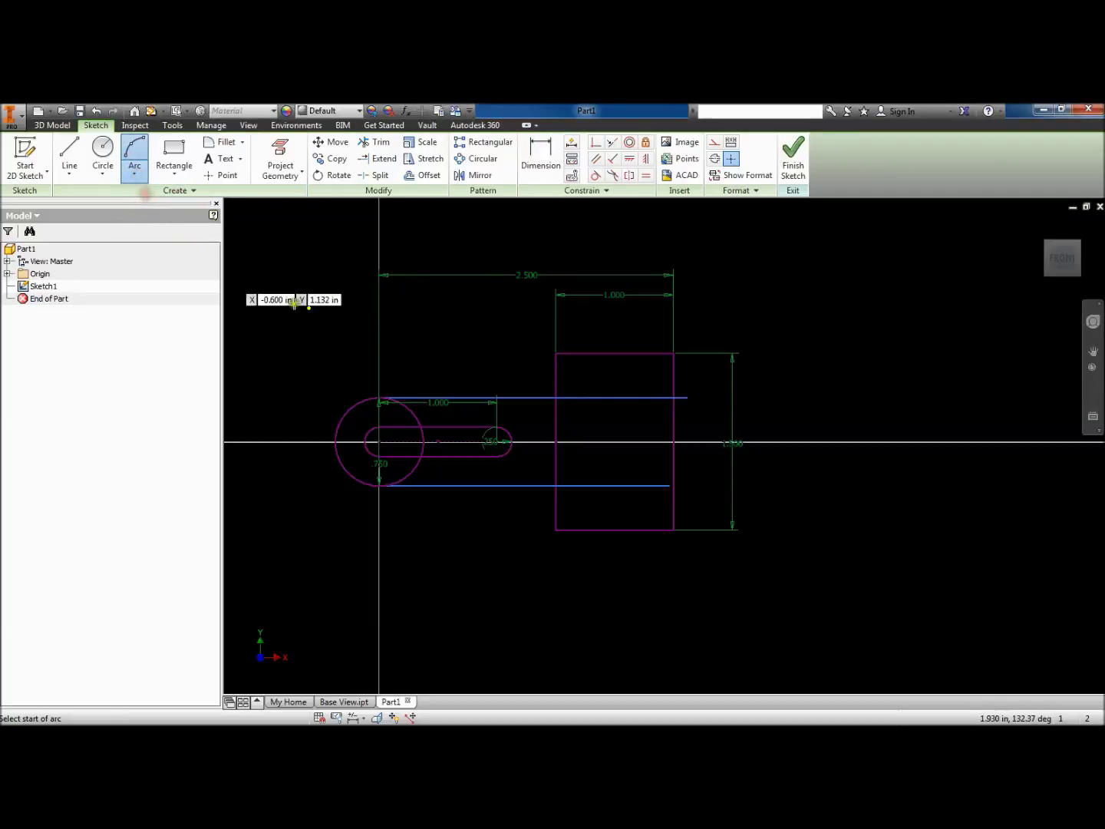
pyautogui.click(557, 353)
pyautogui.click(520, 397)
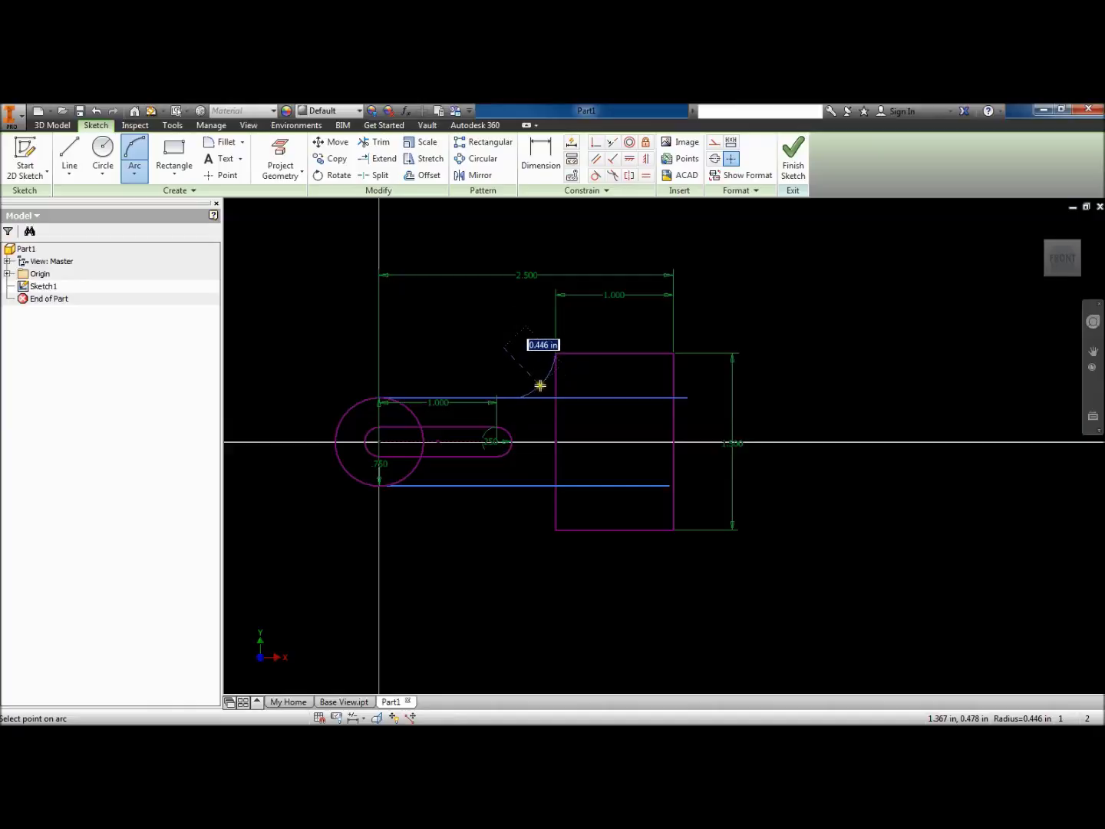
pyautogui.click(540, 383)
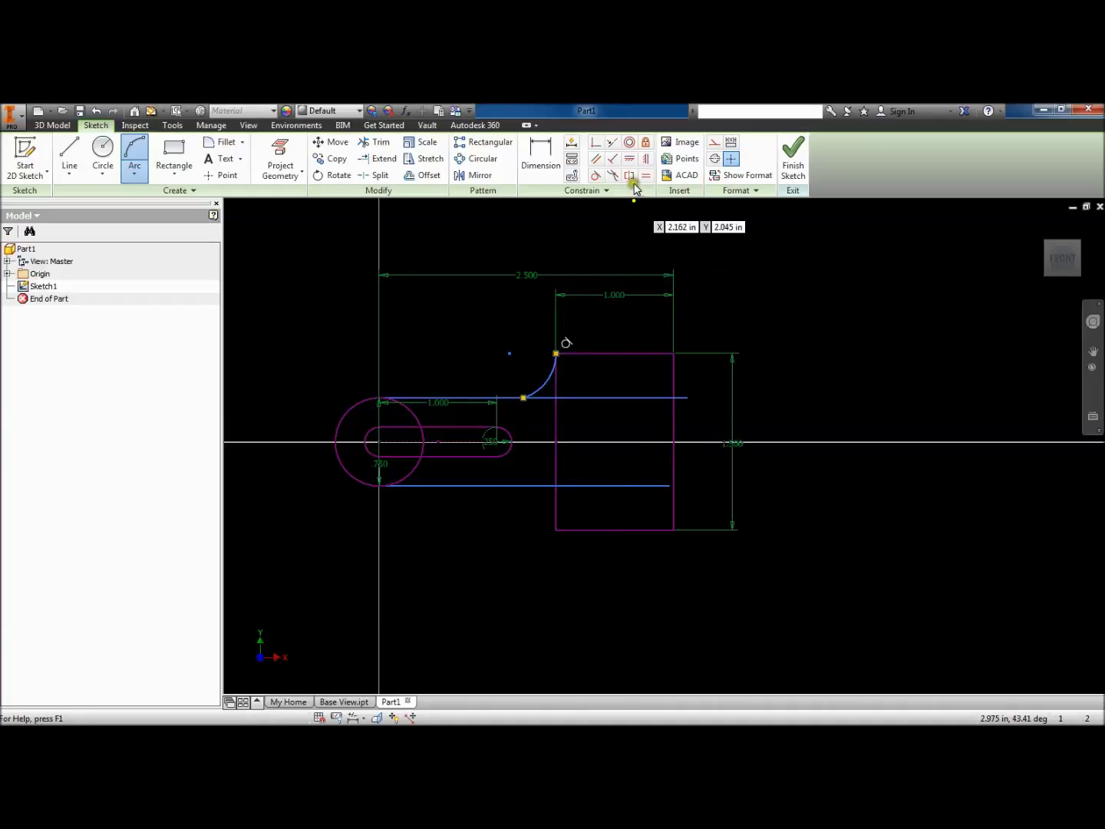
# Apply Tangent constraints from the upper arc to the rectangle's slot-side edge and to the upper horizontal line
pyautogui.click(596, 177)
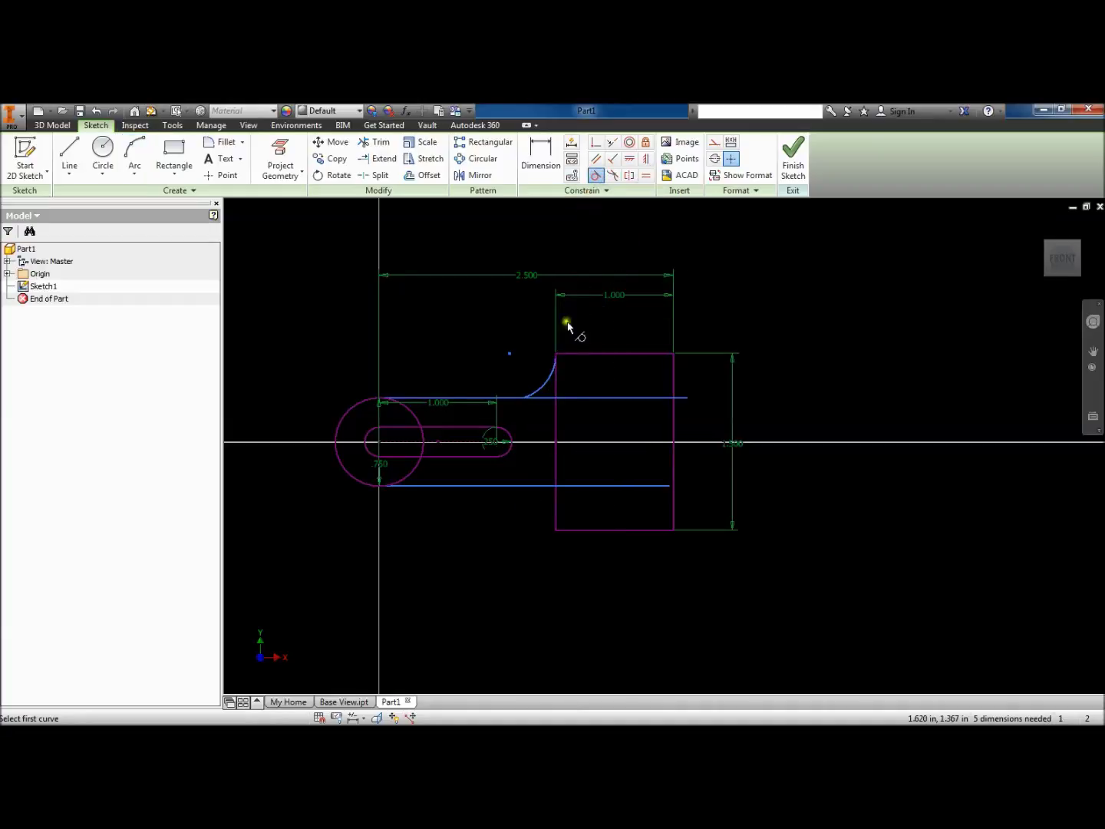
pyautogui.click(547, 386)
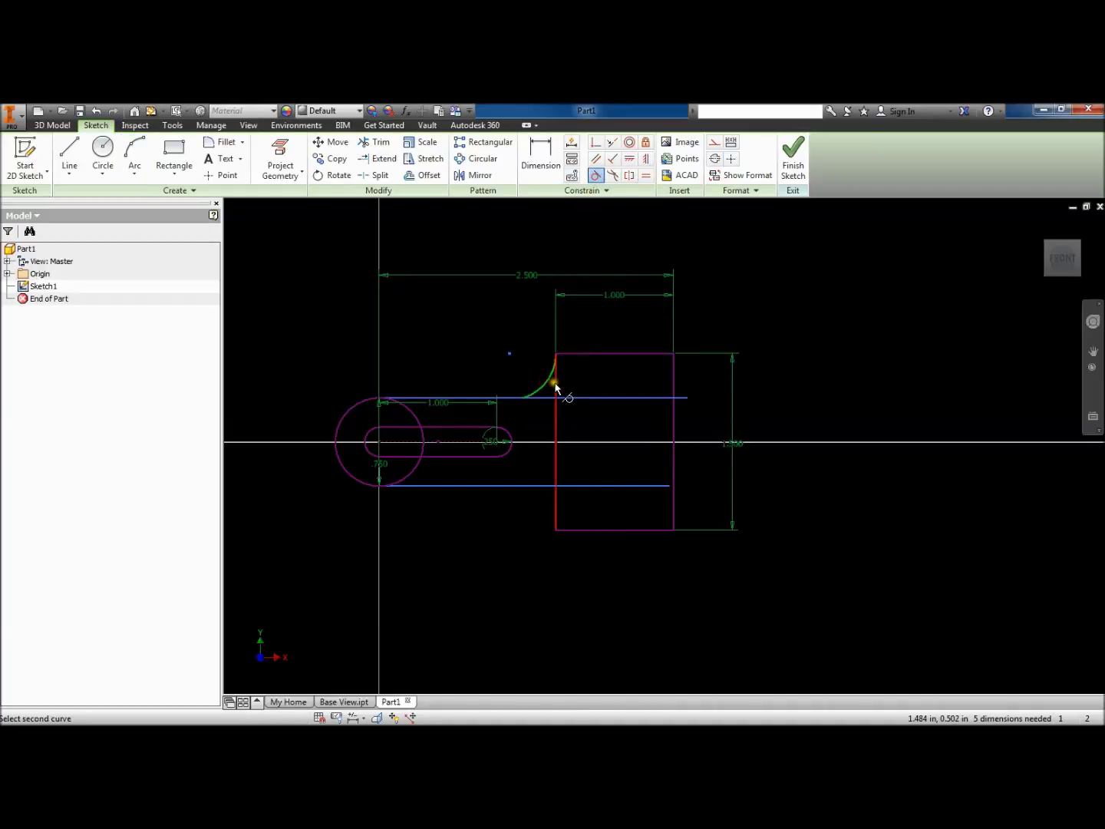
pyautogui.click(557, 389)
pyautogui.click(300, 231)
pyautogui.click(543, 387)
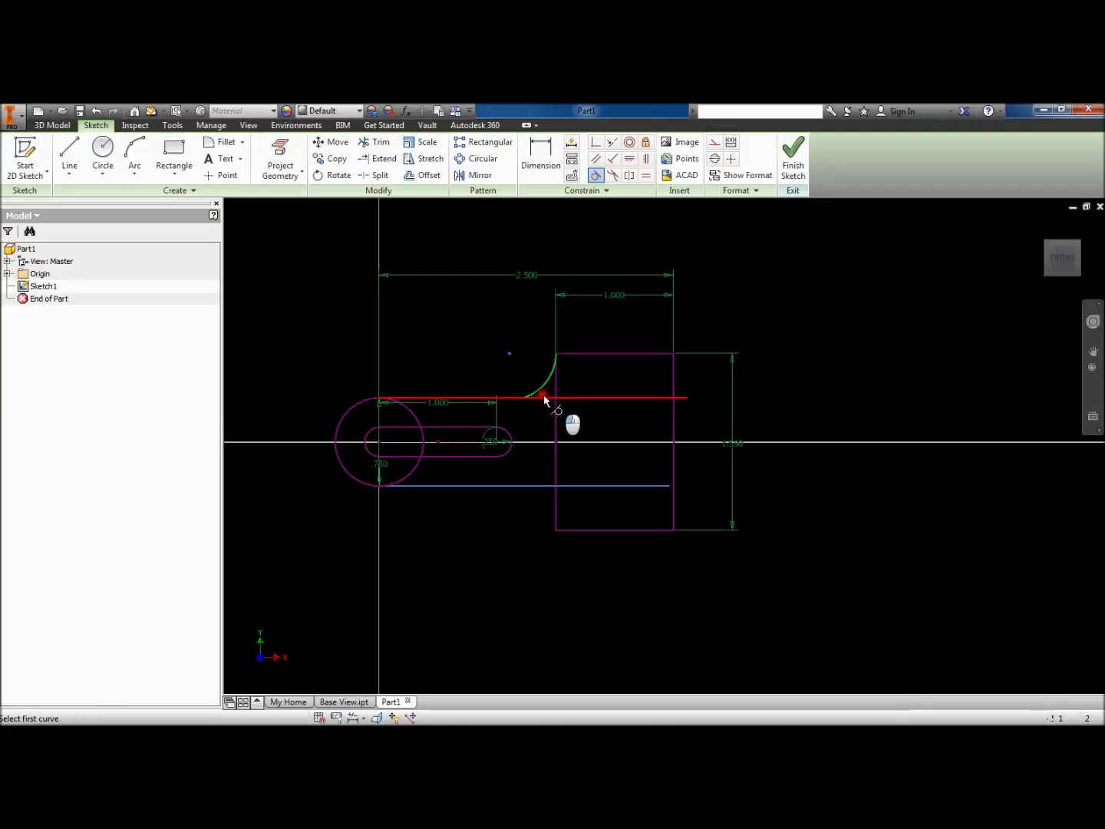
pyautogui.click(544, 398)
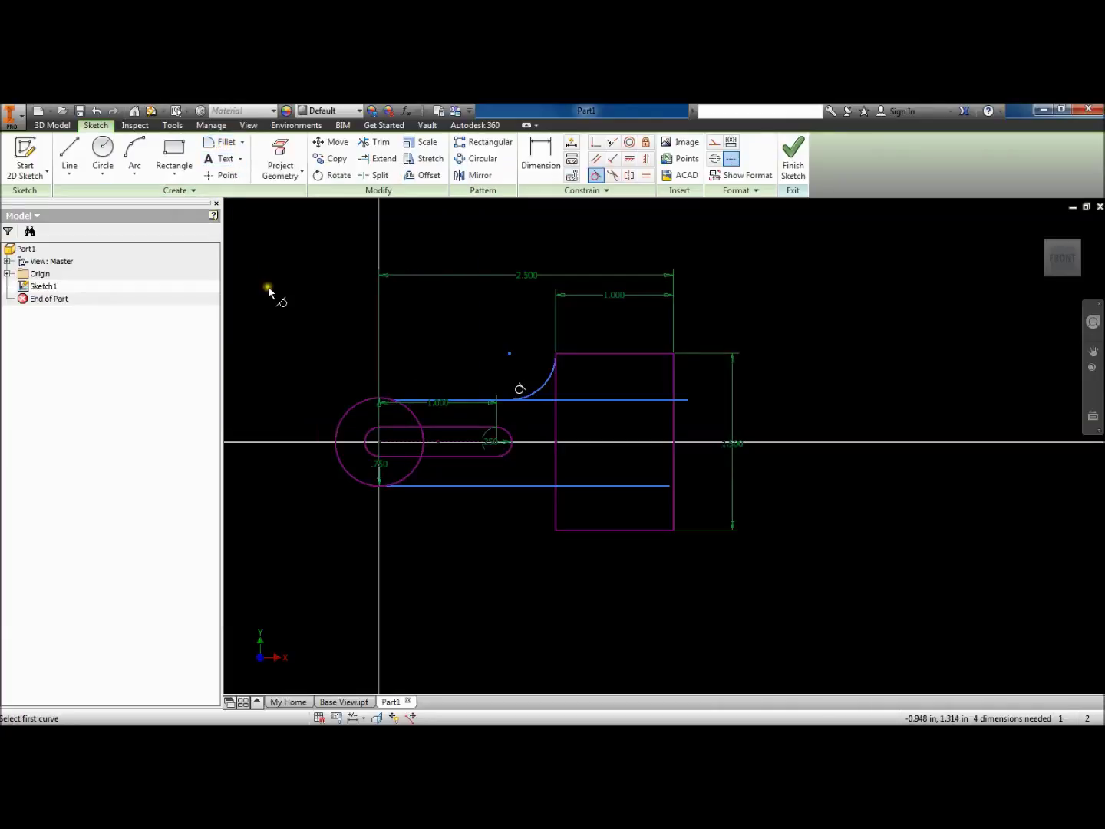
# Sketch a matching three-point arc from the rectangle's lower slot-side corner to the lower horizontal line
pyautogui.click(134, 151)
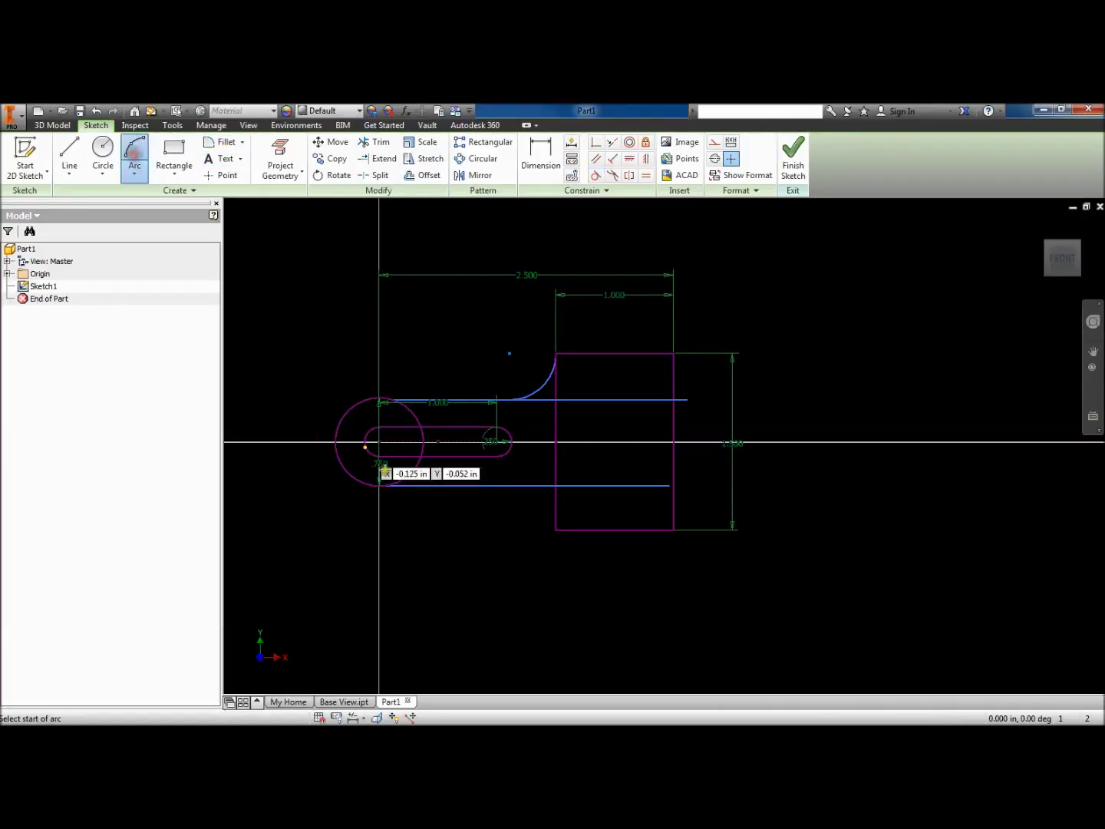
pyautogui.click(558, 531)
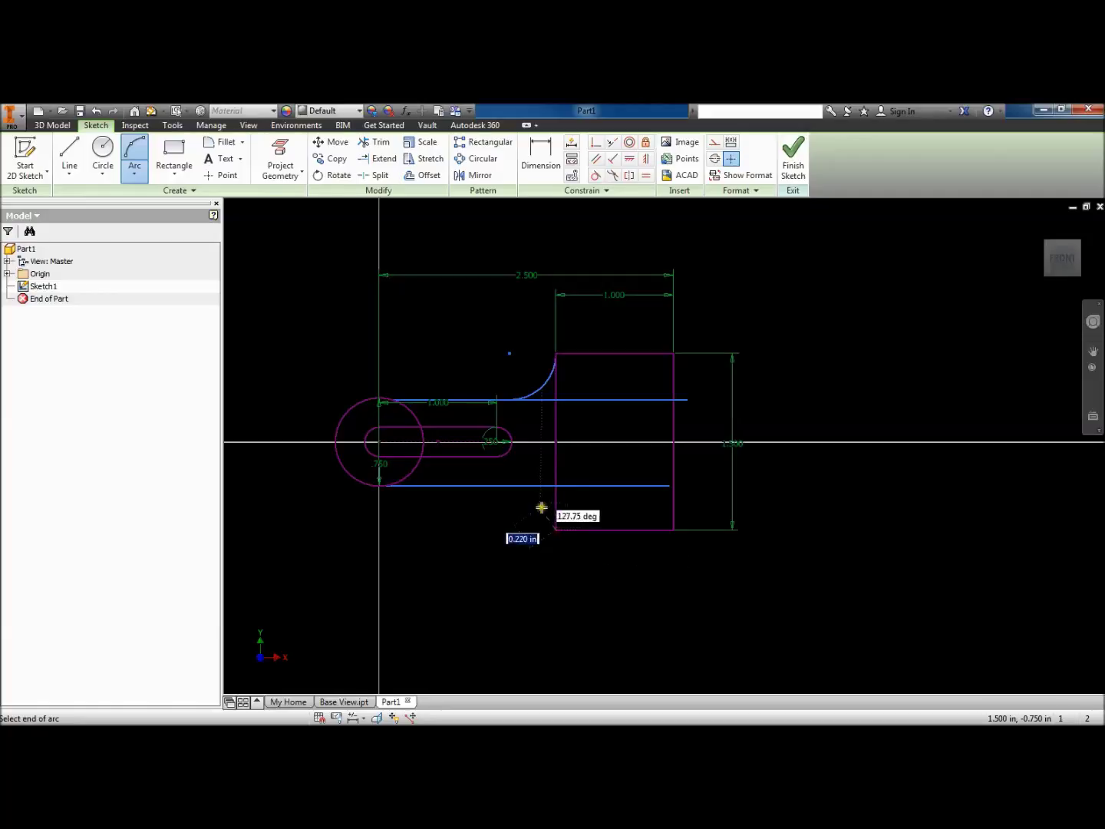
pyautogui.click(511, 485)
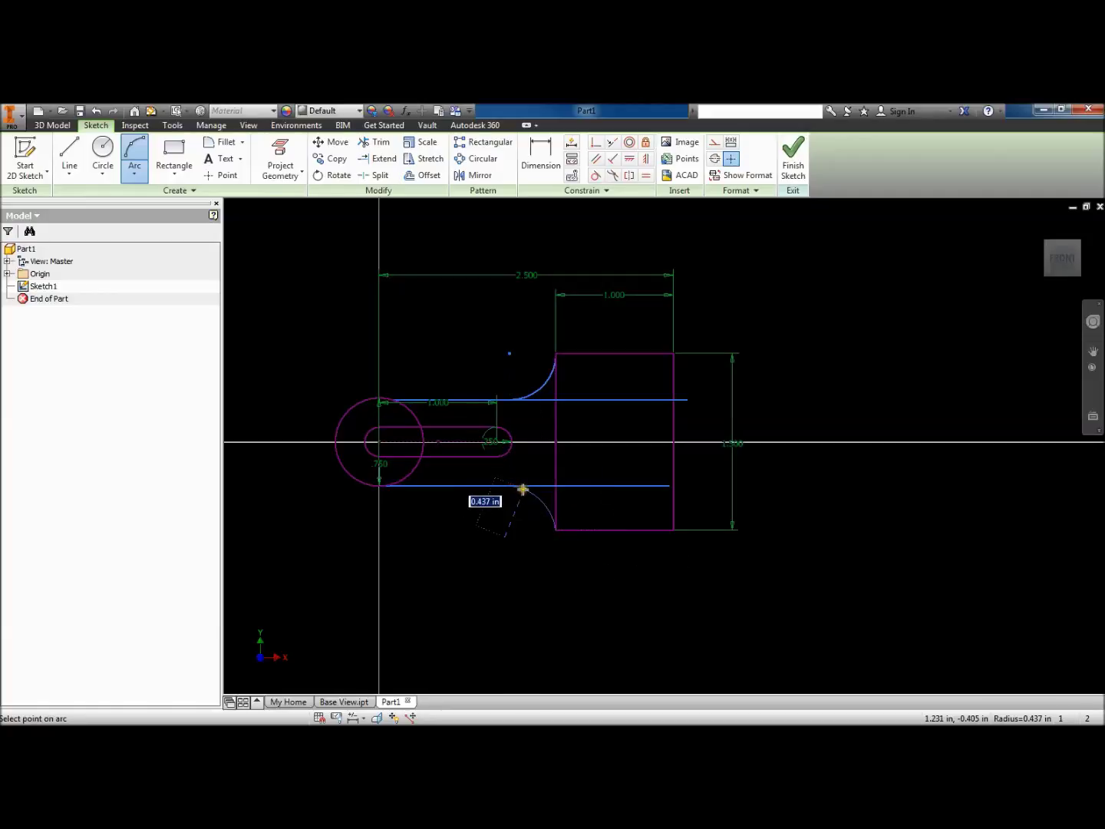
pyautogui.click(533, 496)
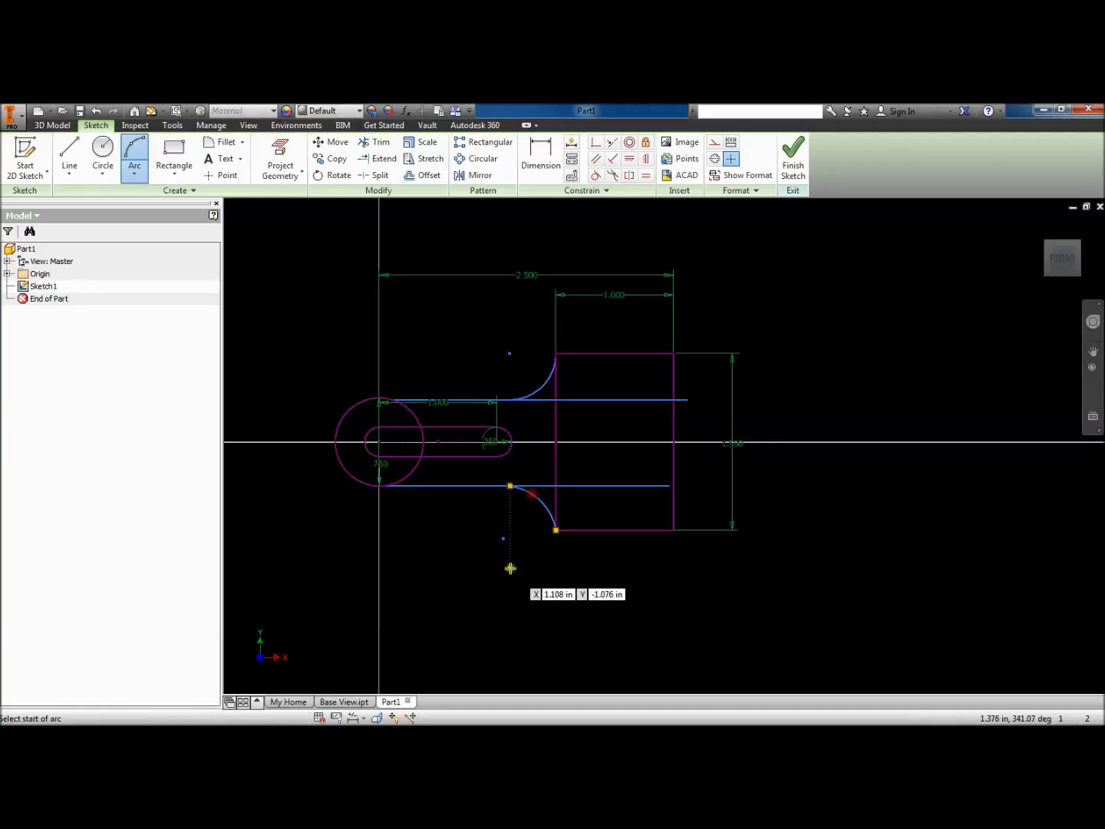
pyautogui.press('Escape')
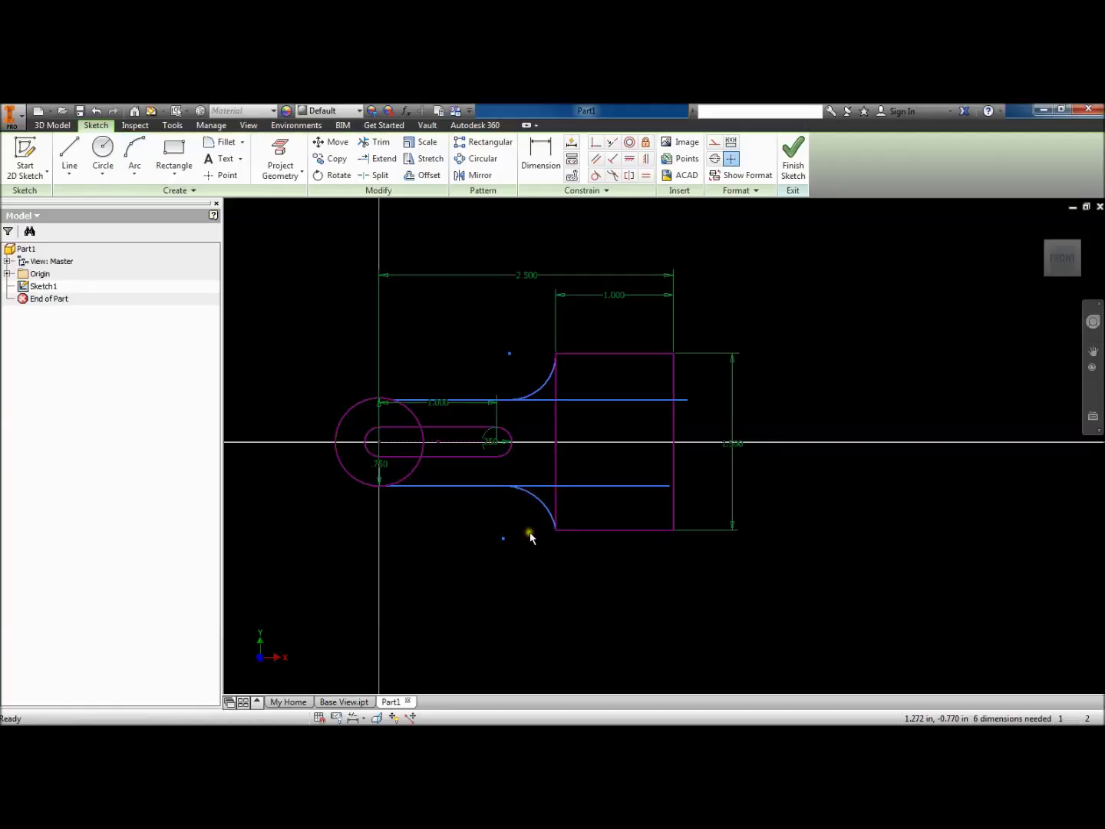
# Make the lower arc tangent to the lower horizontal line and to the rectangle's slot-side edge
pyautogui.click(596, 175)
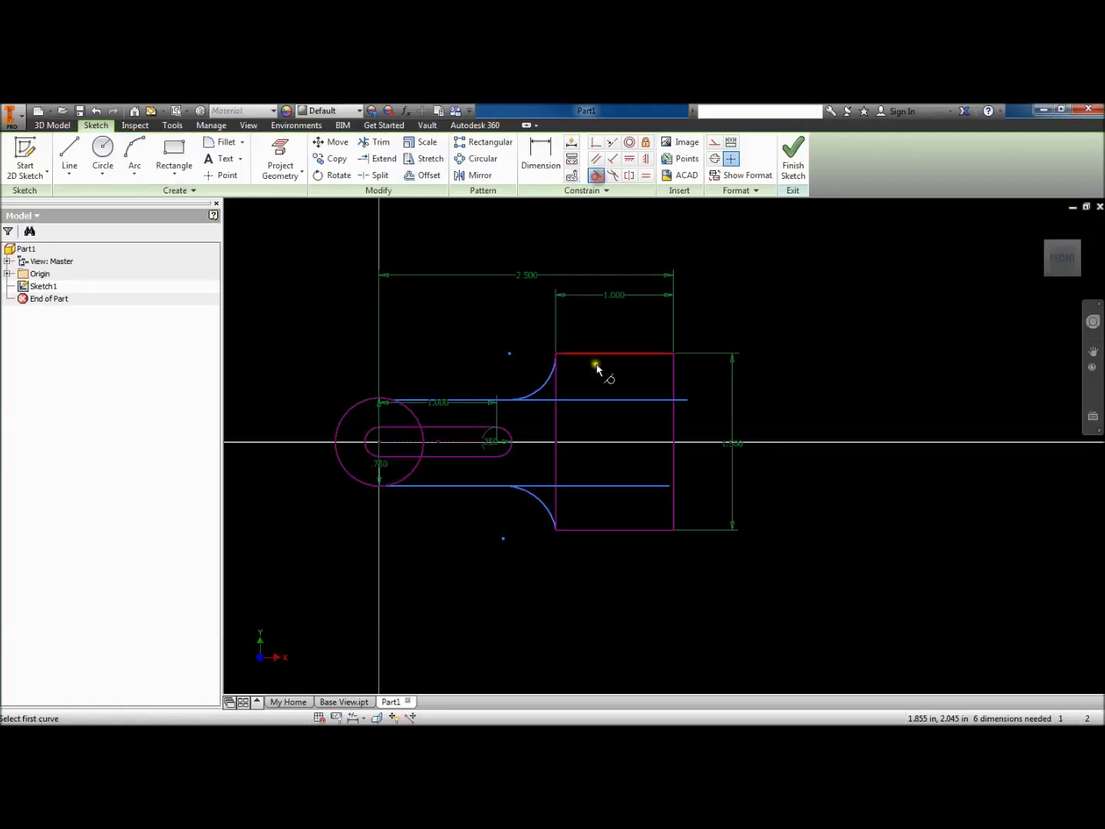
pyautogui.click(539, 503)
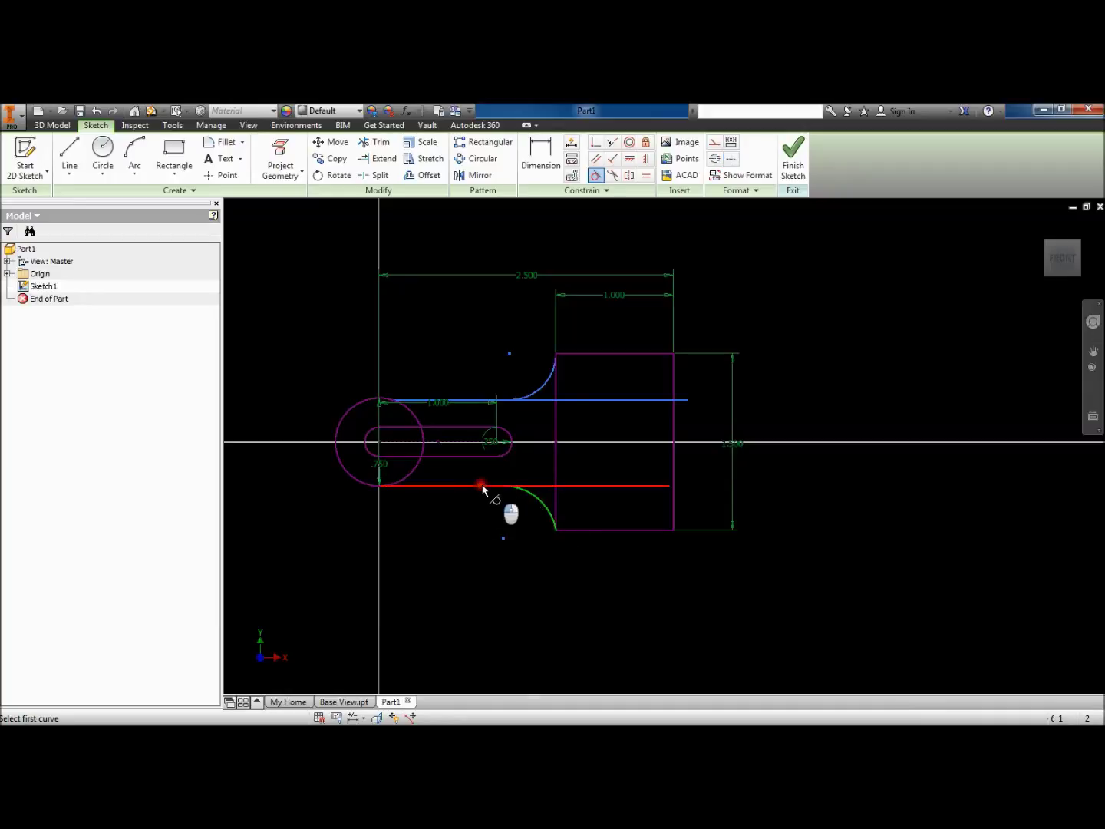
pyautogui.click(484, 486)
pyautogui.click(554, 509)
pyautogui.click(550, 515)
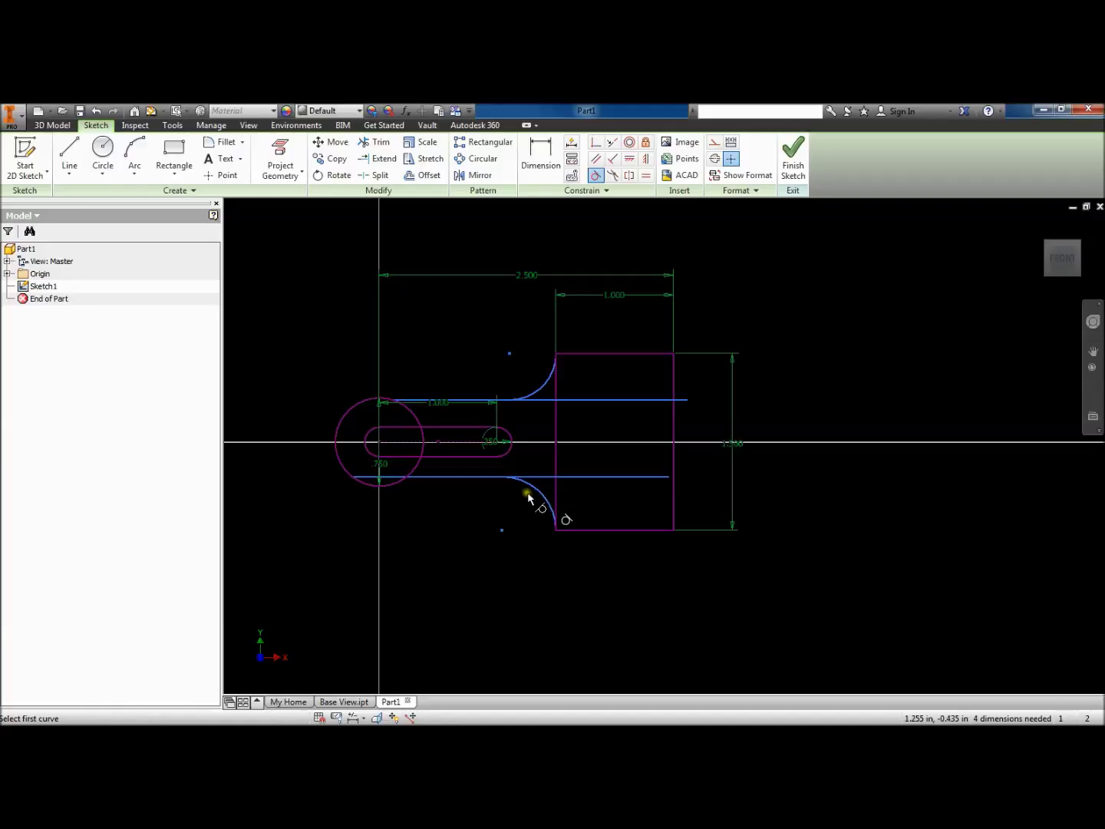
pyautogui.press('Escape')
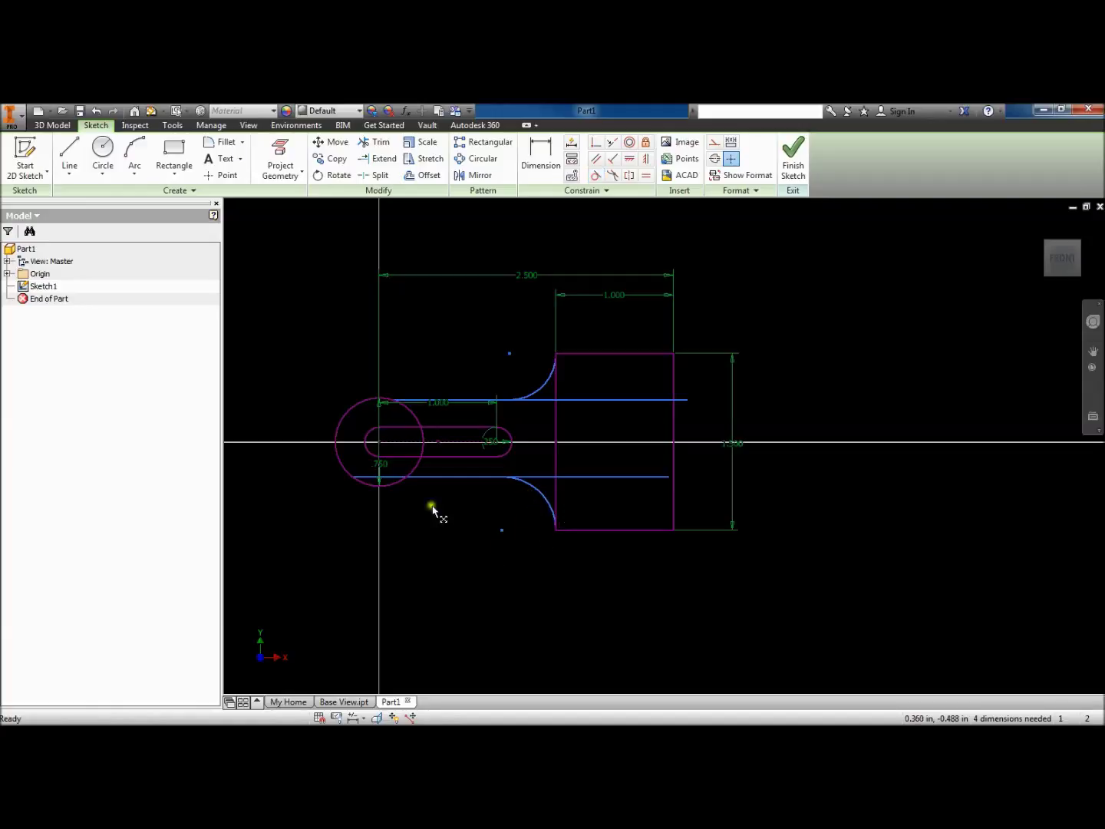
# Select the whole sketch to examine the constraints on its geometry, and clear the selection
pyautogui.click(291, 266)
pyautogui.moveTo(290, 267)
pyautogui.mouseDown()
pyautogui.moveTo(817, 619)
pyautogui.moveTo(820, 657)
pyautogui.mouseUp()
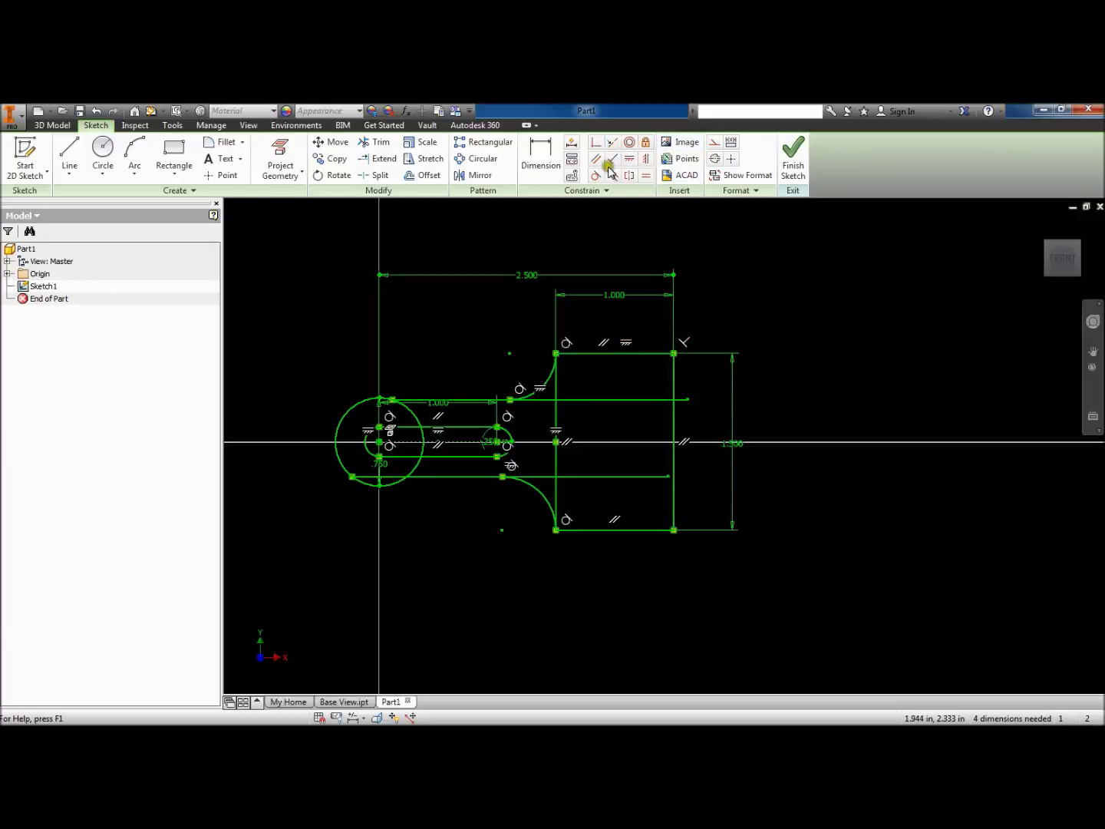
pyautogui.click(723, 309)
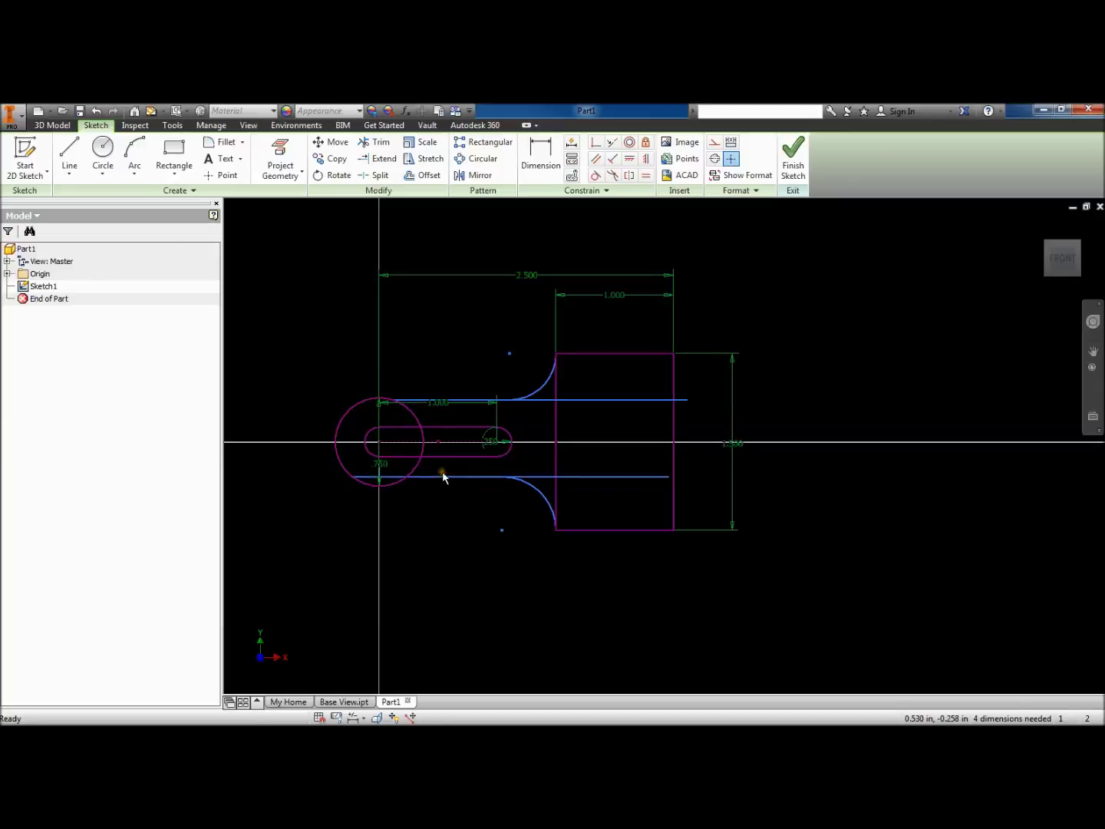
# Apply a Tangent constraint between the lower horizontal line and the .75 in circle
pyautogui.click(598, 179)
pyautogui.click(415, 474)
pyautogui.click(416, 476)
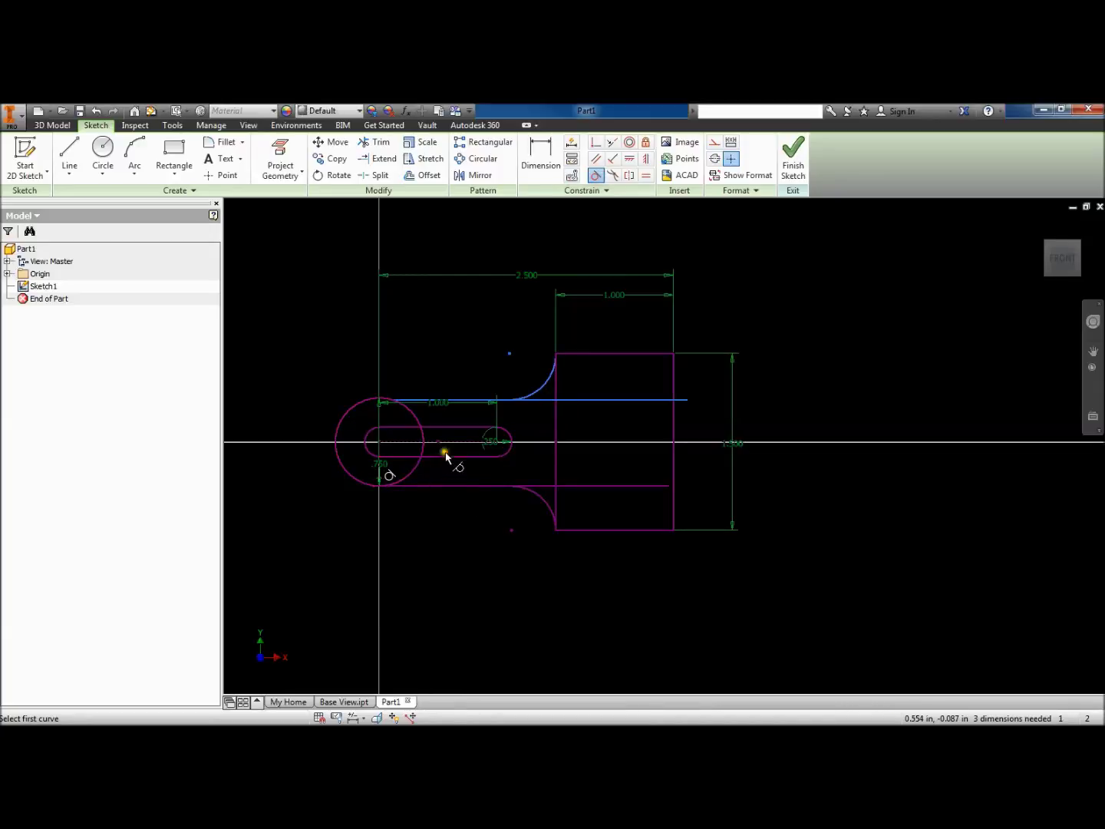
# Make the upper horizontal line tangent to the .75 in circle and trim away the circle's inner half facing the rectangle
pyautogui.click(530, 399)
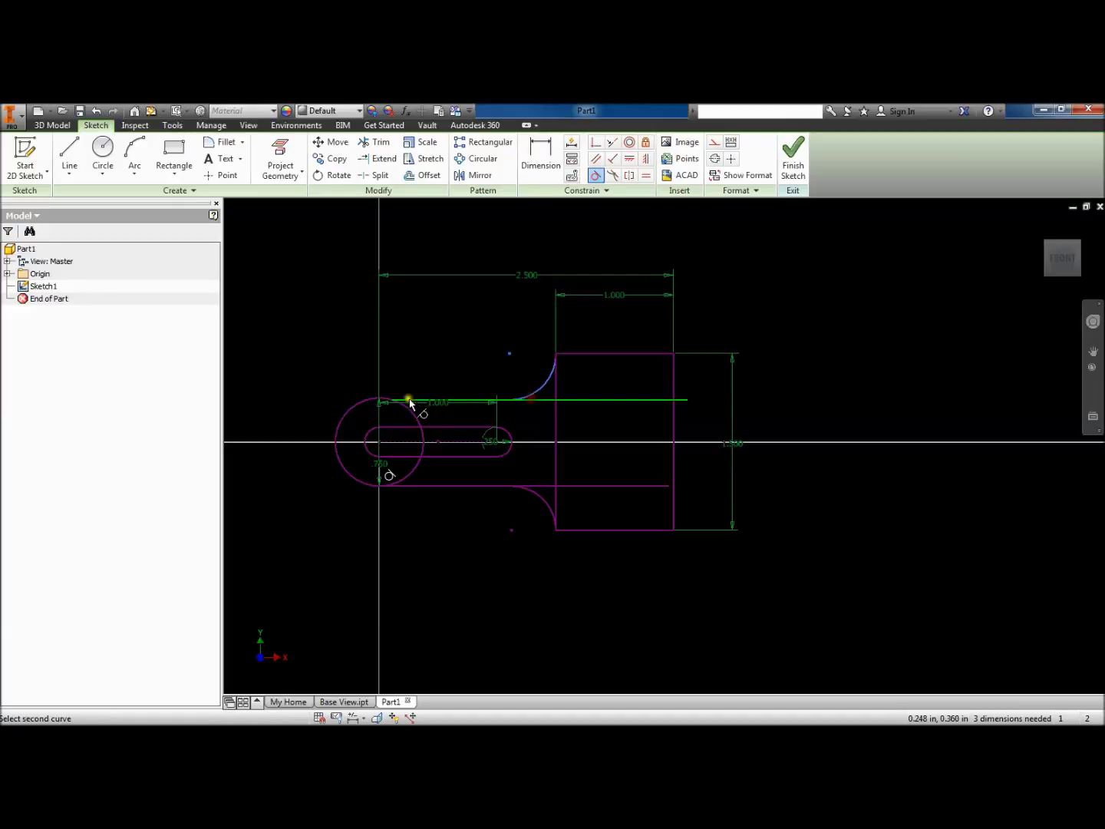
pyautogui.click(358, 408)
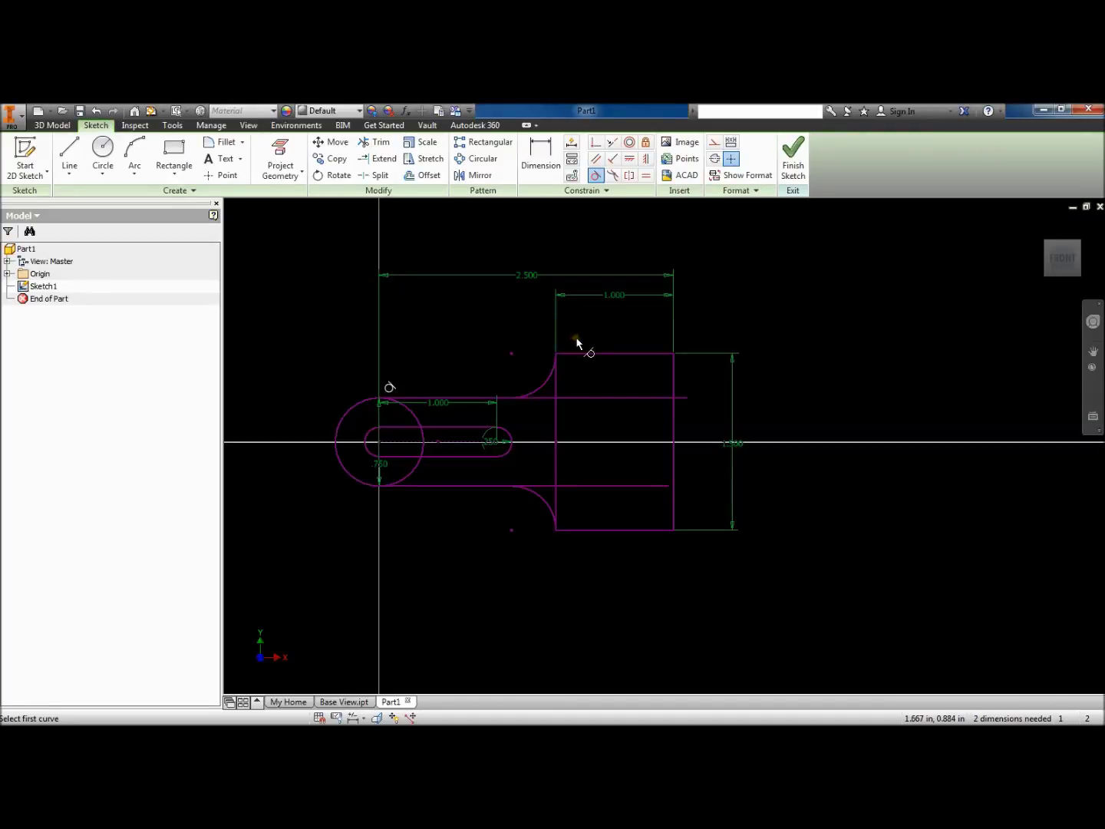
pyautogui.click(376, 144)
pyautogui.click(413, 416)
pyautogui.click(423, 438)
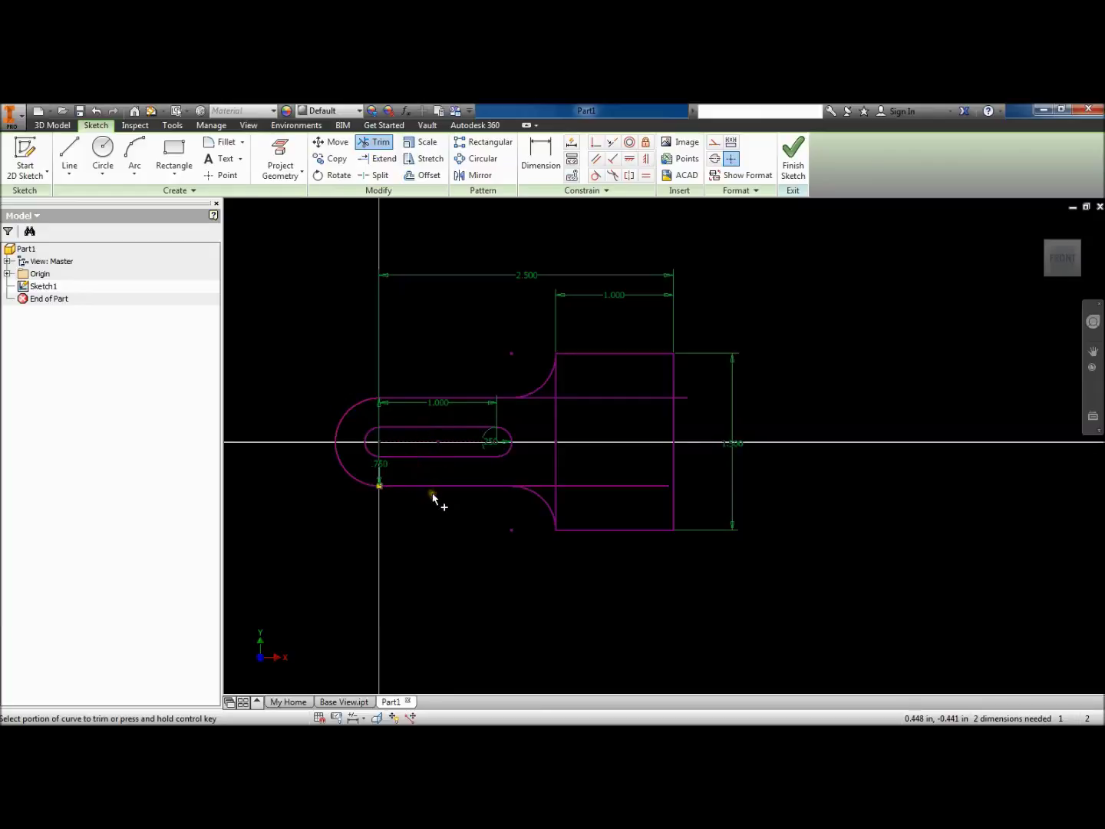
# Trim the two horizontal lines inside the rectangle and the rectangle's slot-side edge between the two arcs
pyautogui.click(555, 498)
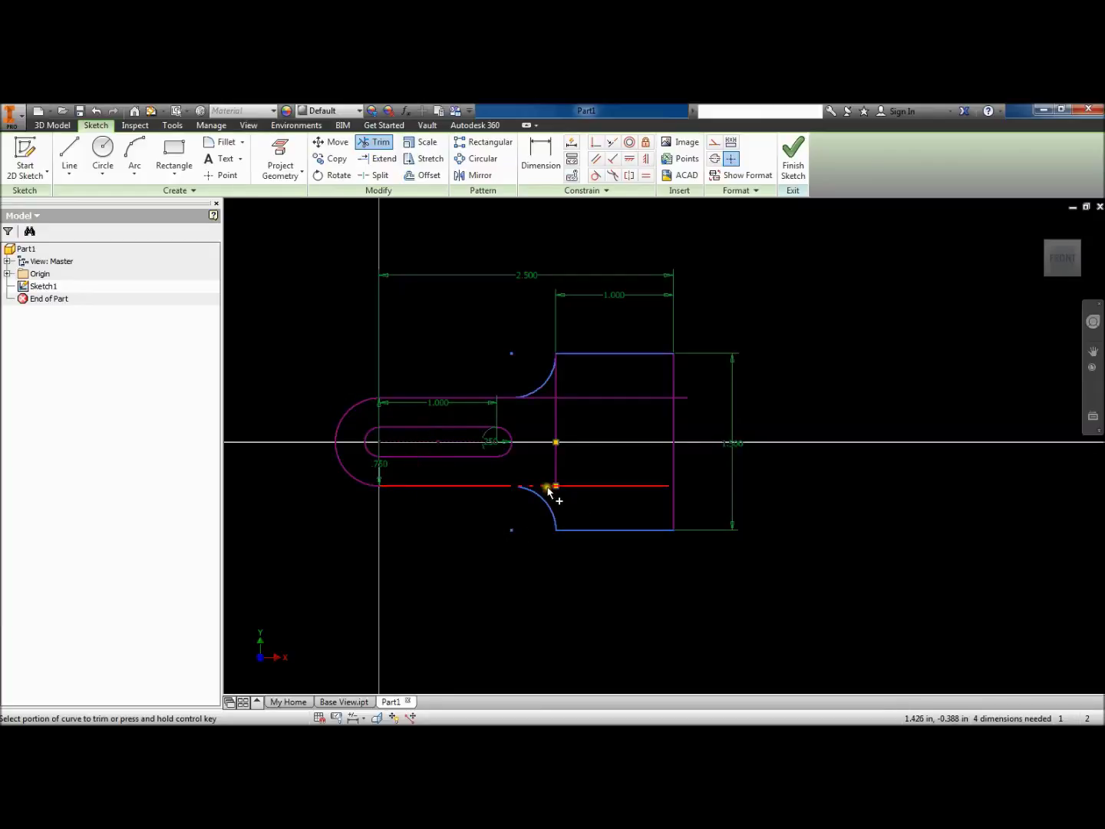
pyautogui.click(565, 488)
pyautogui.click(558, 460)
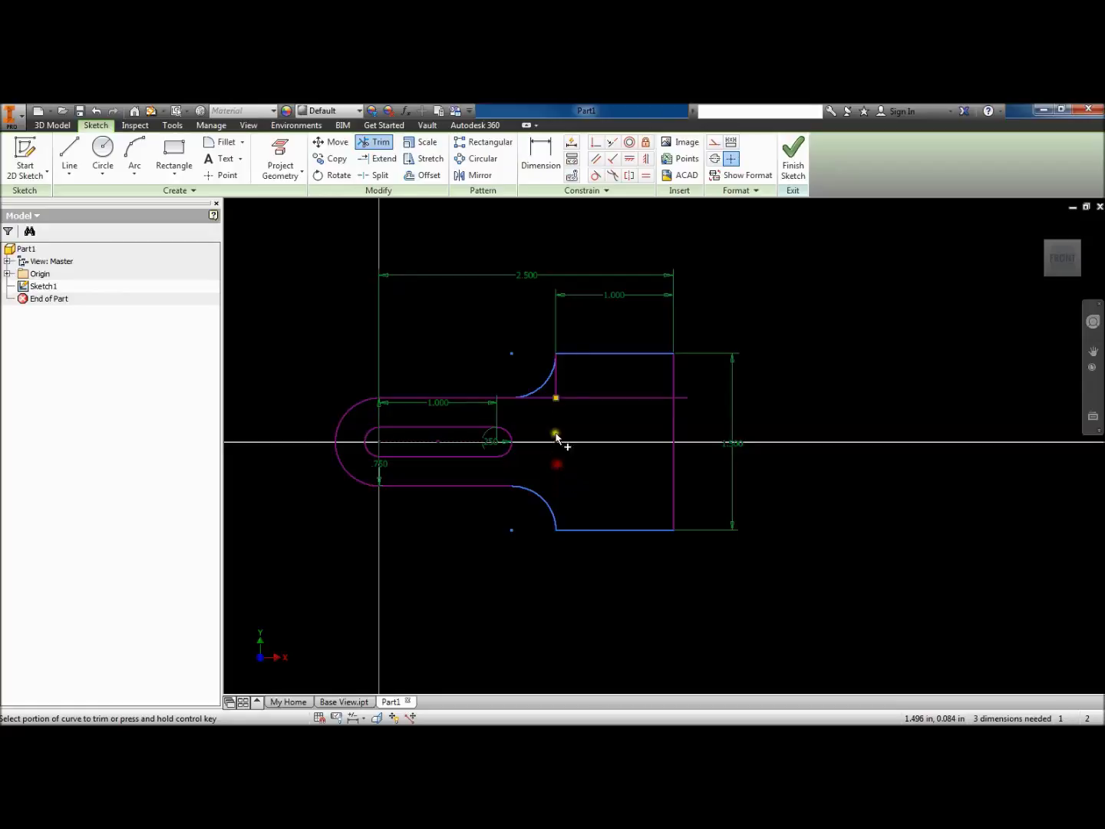
pyautogui.click(574, 396)
pyautogui.click(558, 390)
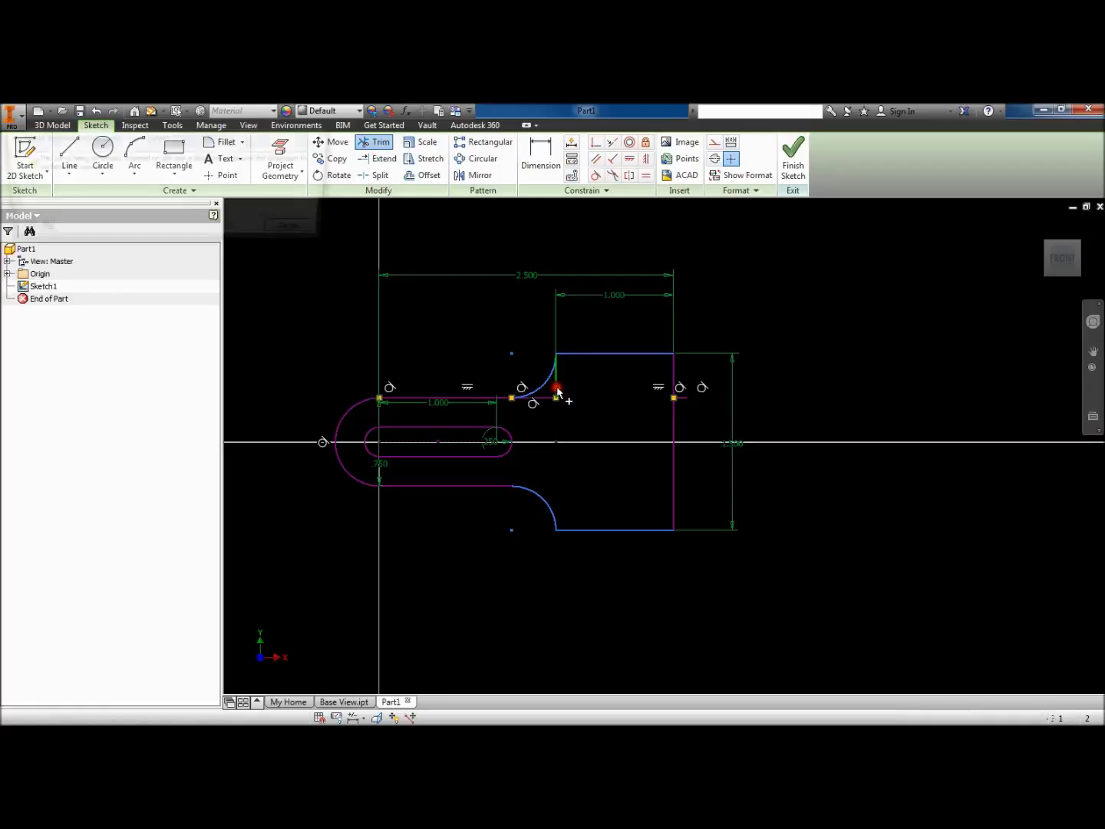
pyautogui.click(298, 230)
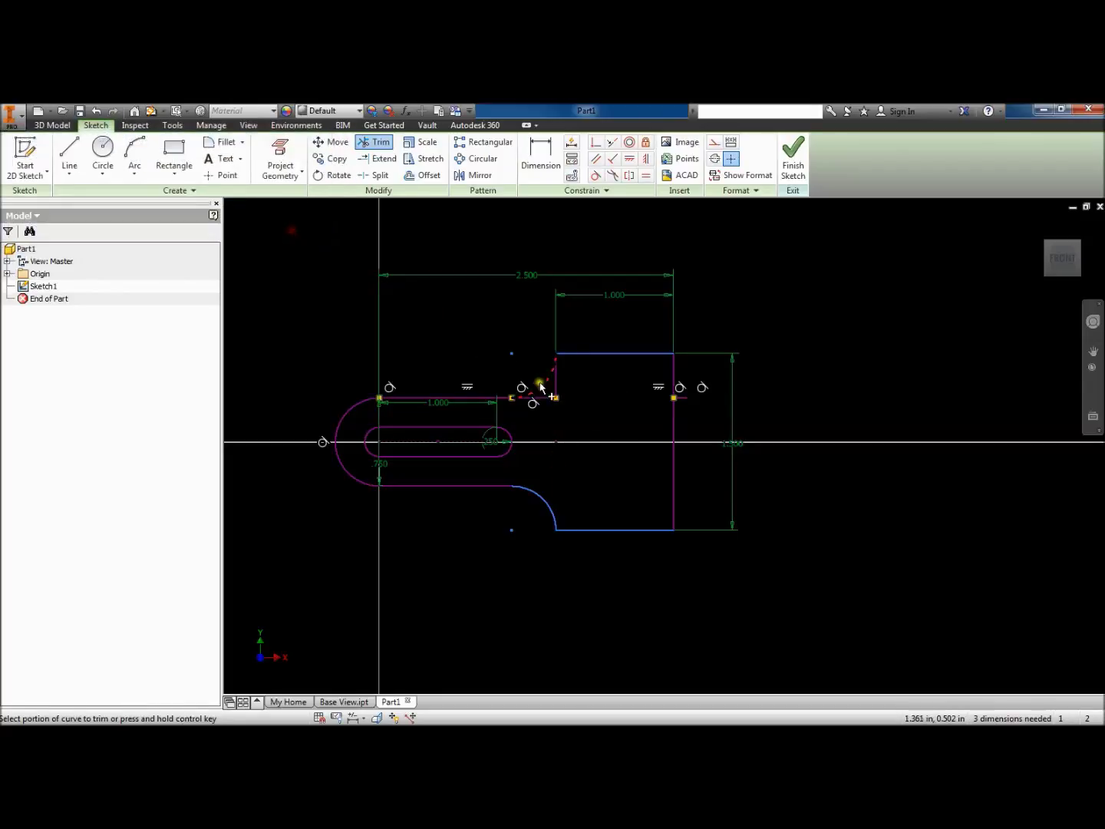
pyautogui.click(557, 390)
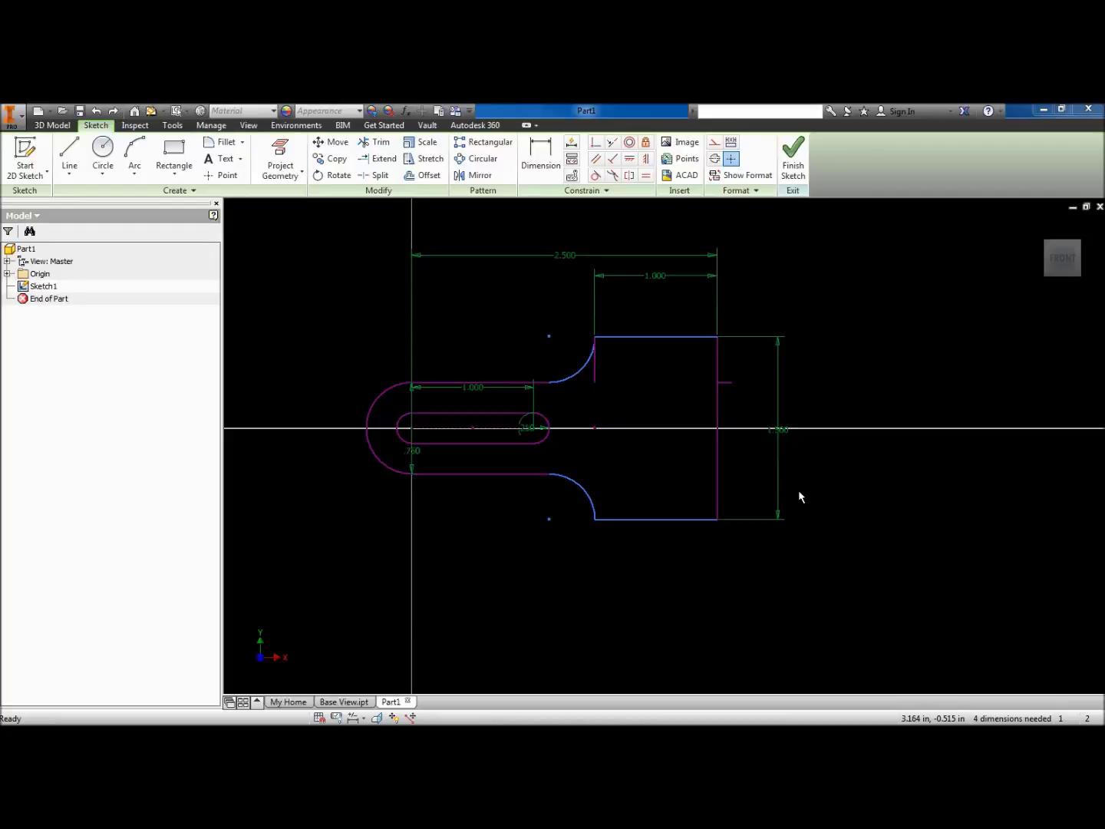
# Test the rectangle's upper and lower edges for remaining freedom of movement by shifting them slightly
pyautogui.click(695, 492)
pyautogui.click(636, 401)
pyautogui.moveTo(667, 524)
pyautogui.mouseDown()
pyautogui.moveTo(666, 516)
pyautogui.moveTo(666, 551)
pyautogui.moveTo(678, 508)
pyautogui.moveTo(678, 523)
pyautogui.mouseUp()
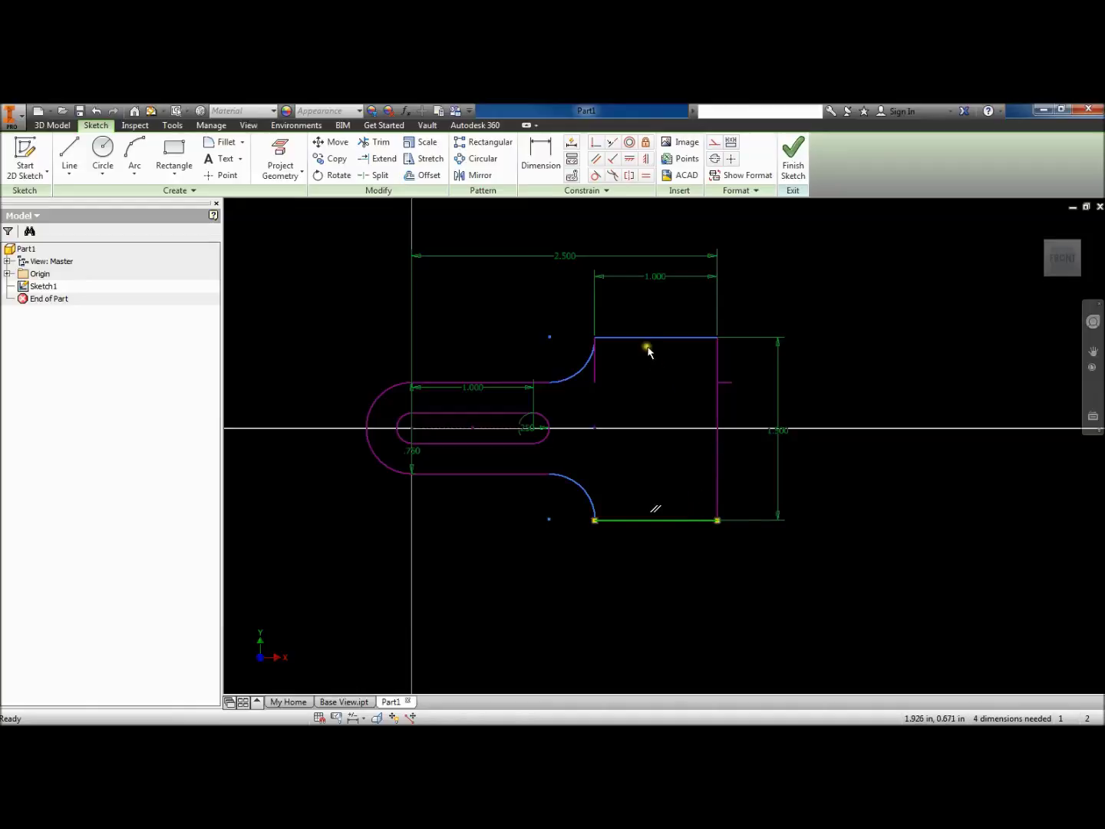
pyautogui.moveTo(650, 338)
pyautogui.mouseDown()
pyautogui.moveTo(651, 326)
pyautogui.moveTo(660, 339)
pyautogui.mouseUp()
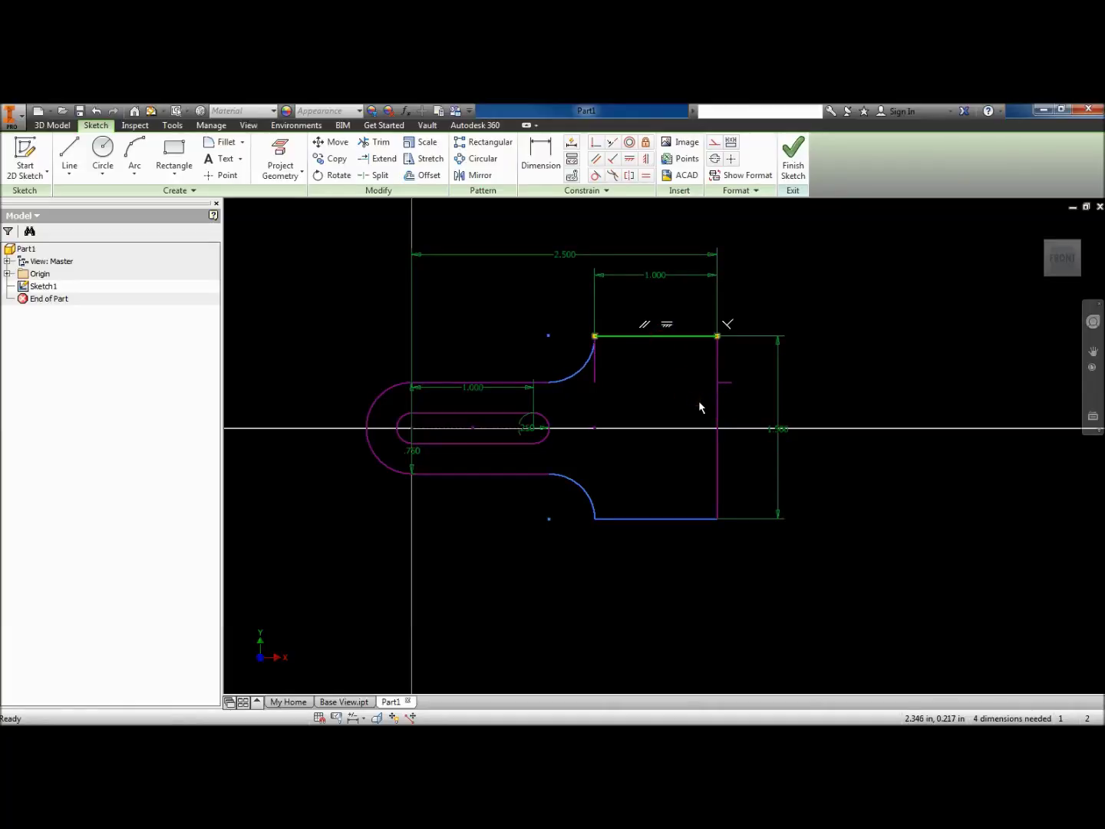
pyautogui.press('Escape')
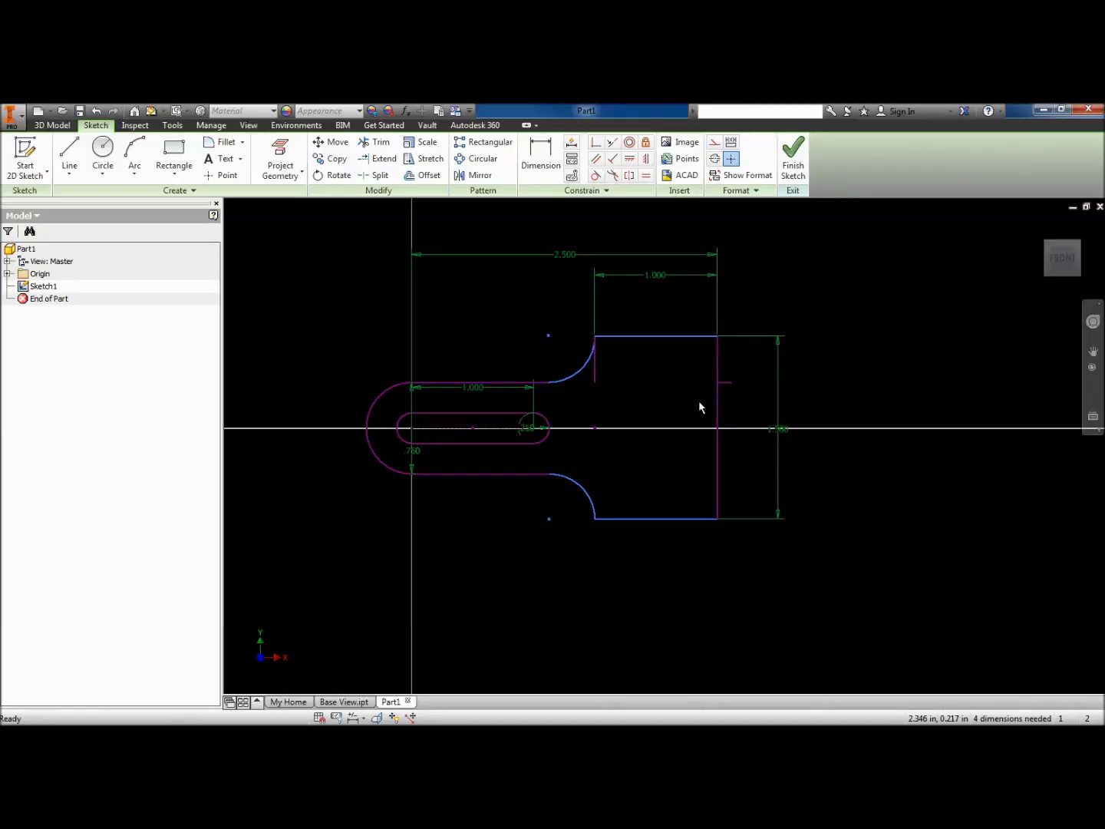
# Apply a Horizontal constraint between the midpoint of the rectangle's far vertical edge and the slot's center point
pyautogui.click(629, 158)
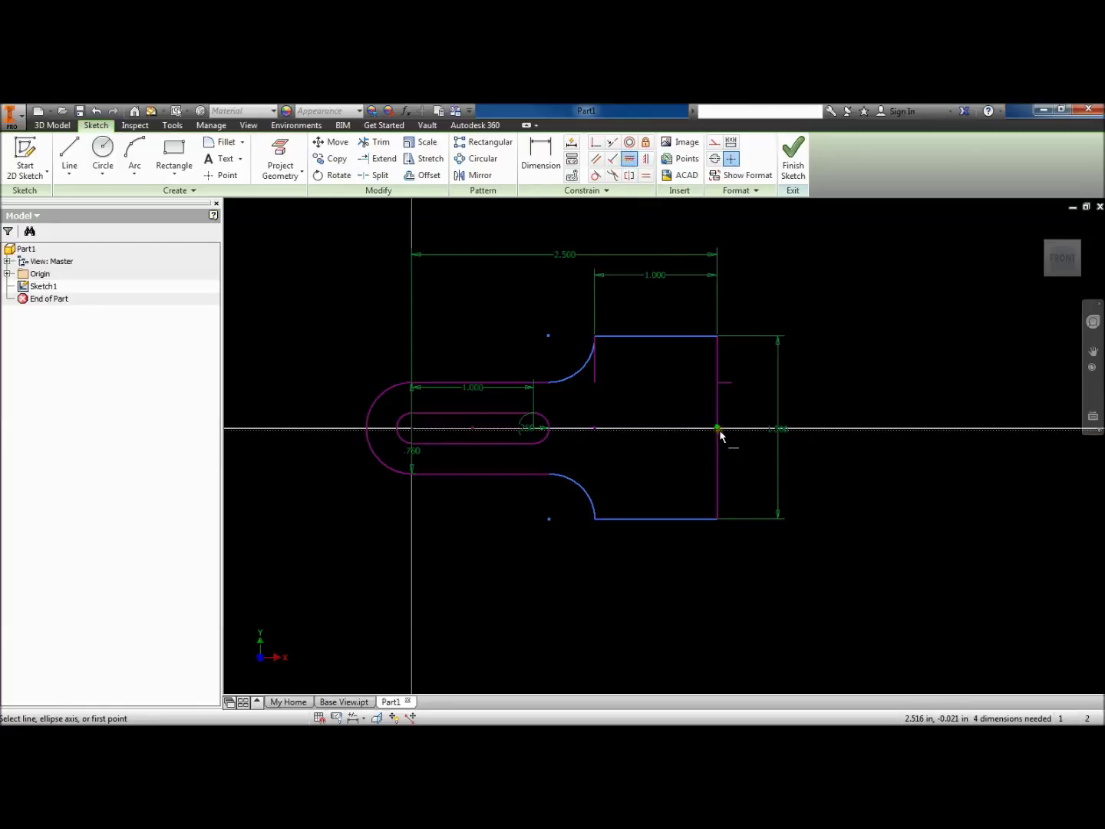
pyautogui.scroll(5, 719, 434)
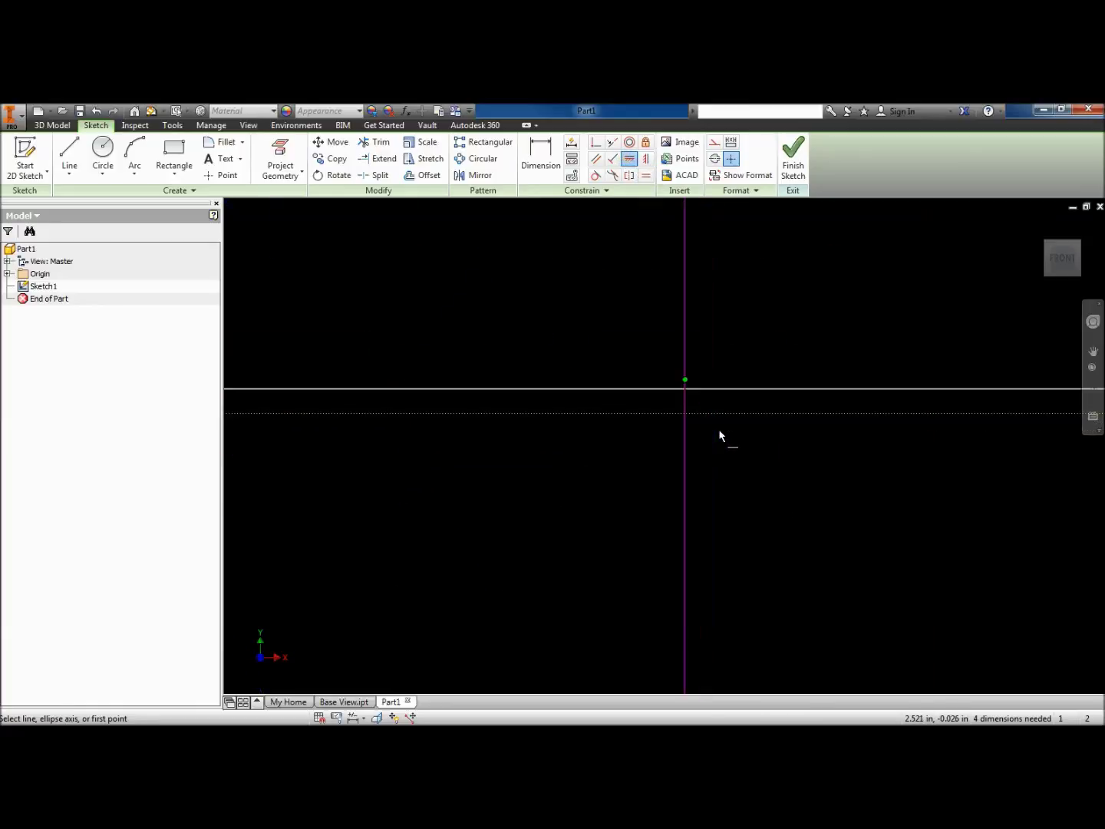
pyautogui.click(686, 383)
pyautogui.scroll(2, 726, 441)
pyautogui.scroll(-6, 726, 441)
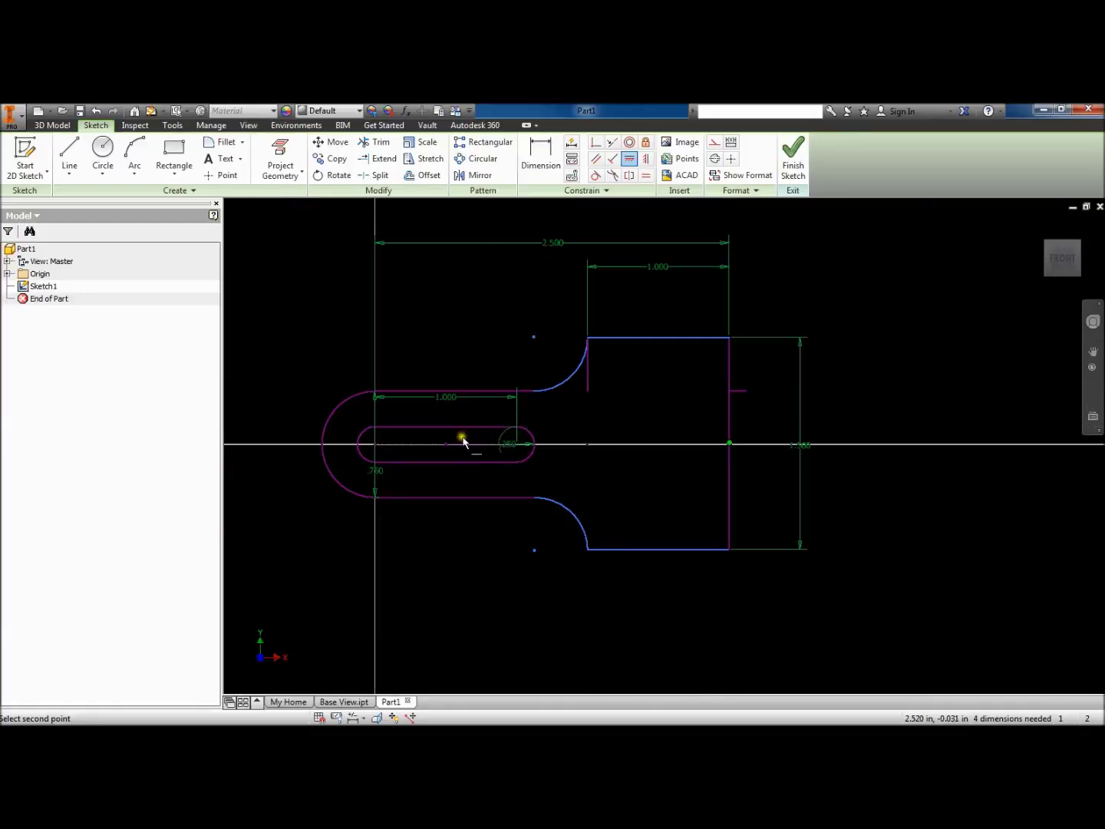
pyautogui.click(447, 446)
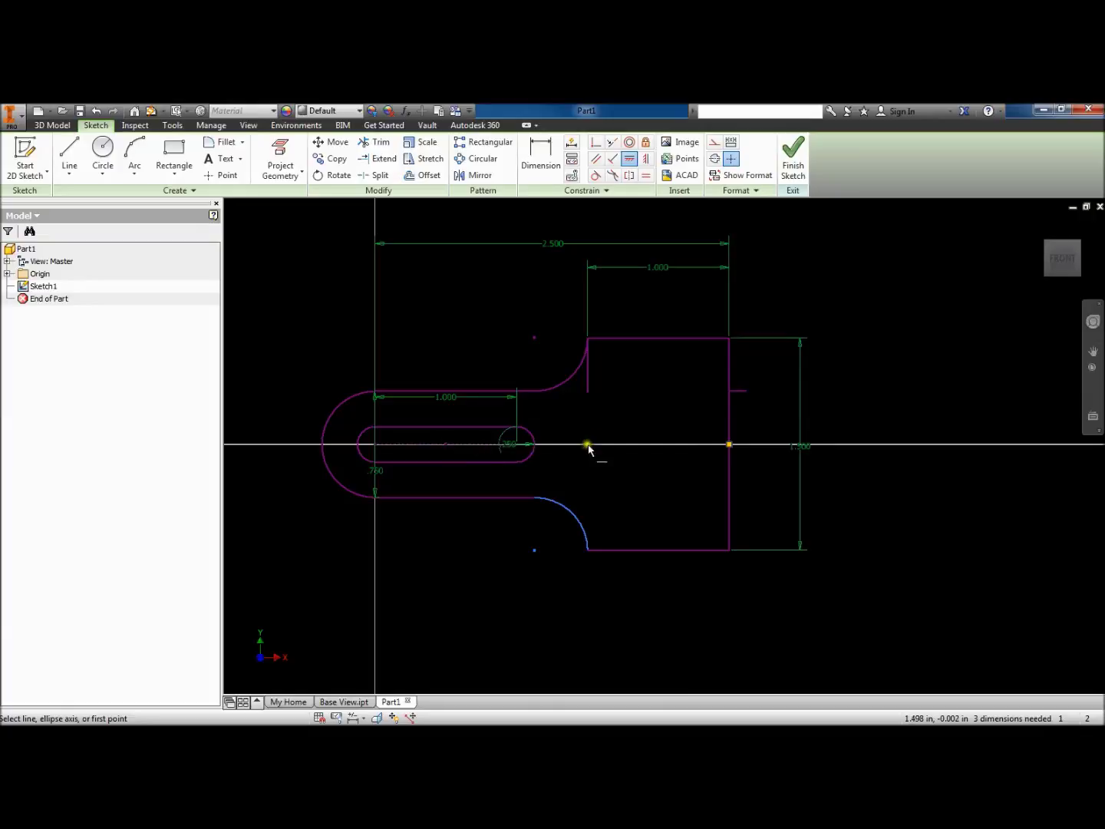
pyautogui.press('Escape')
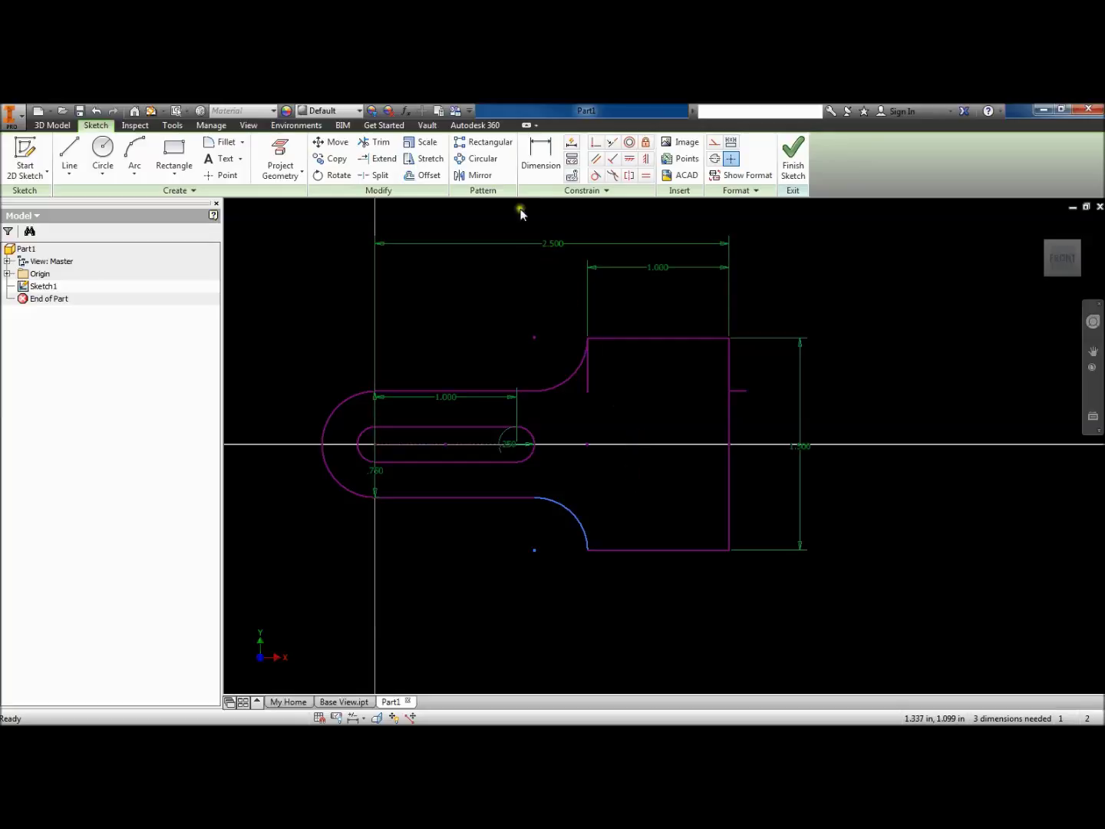
# Dimension the lower arc's radius as .375 in
pyautogui.click(541, 155)
pyautogui.click(579, 528)
pyautogui.click(492, 543)
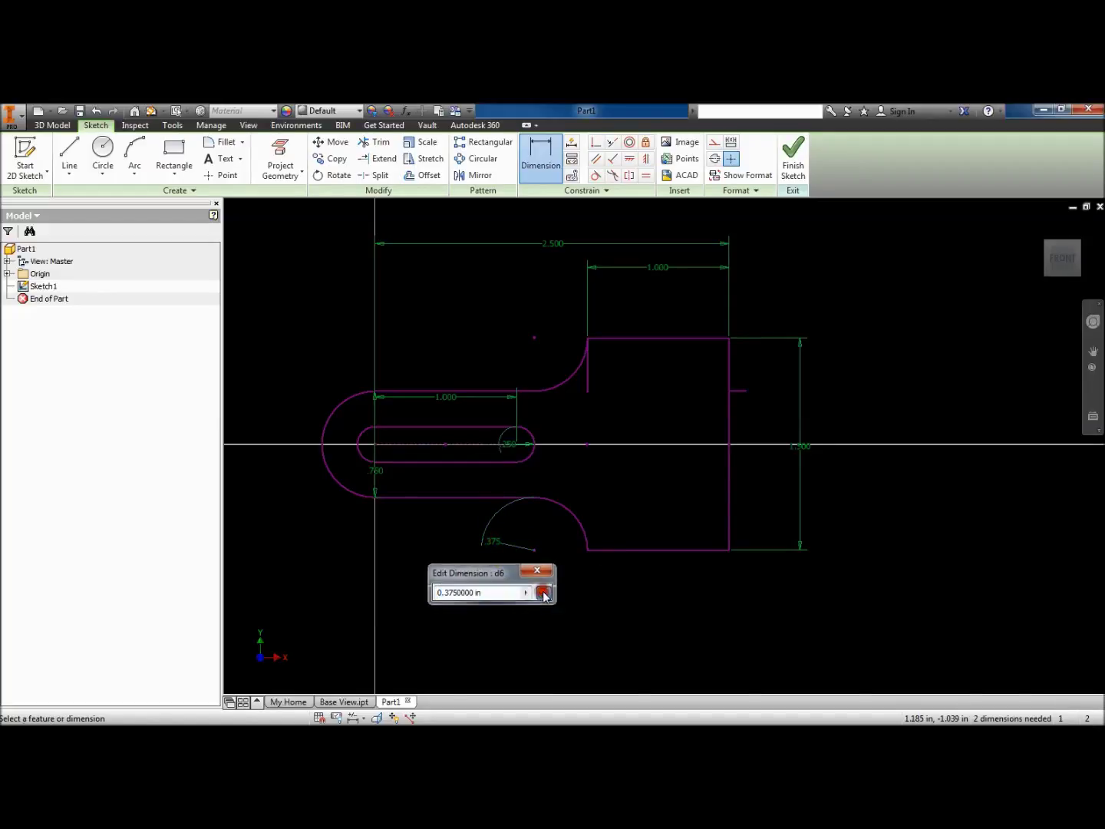
pyautogui.click(544, 591)
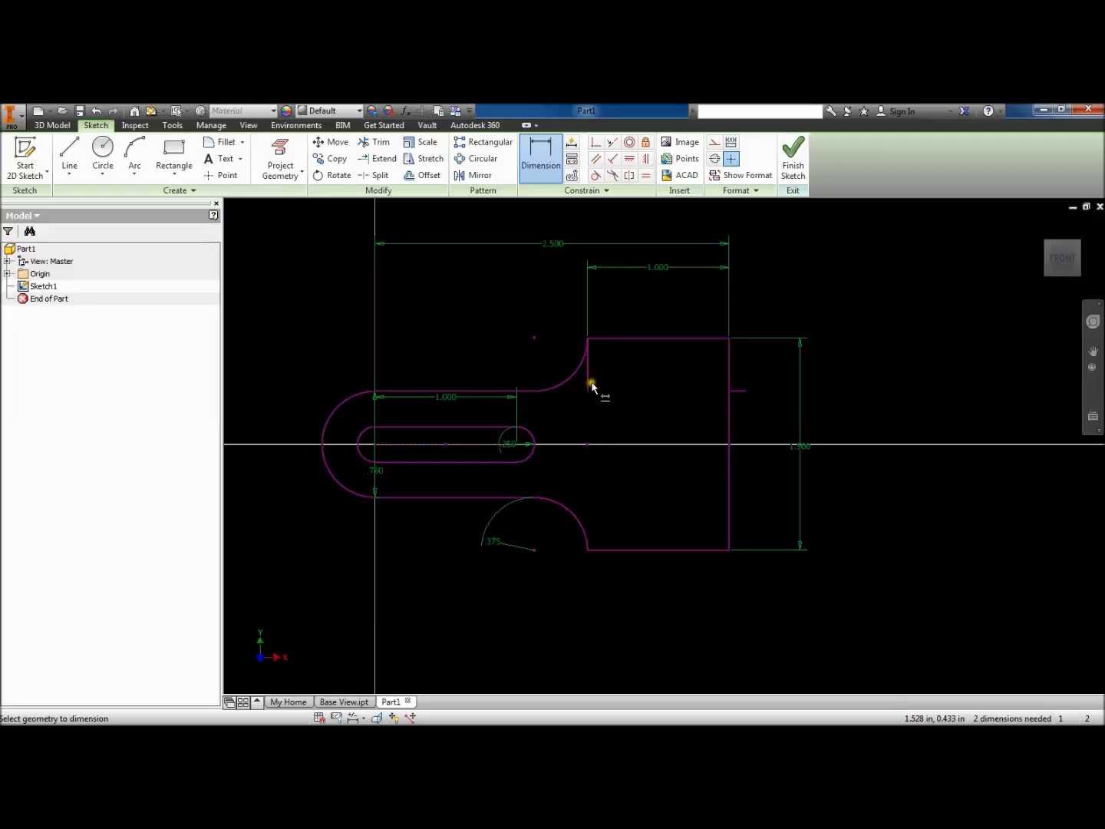
pyautogui.press('Escape')
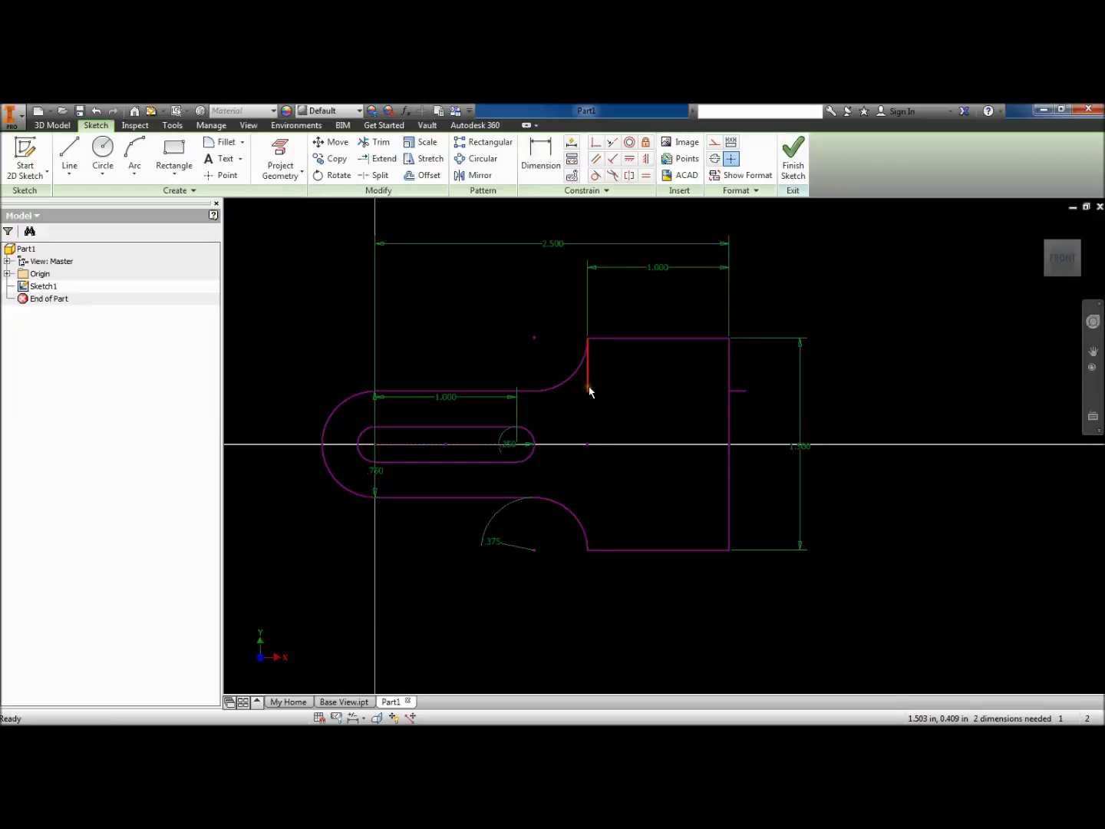
# Delete the leftover vertical stub beside the upper arc and the short horizontal stub beyond the rectangle's far edge
pyautogui.click(589, 387)
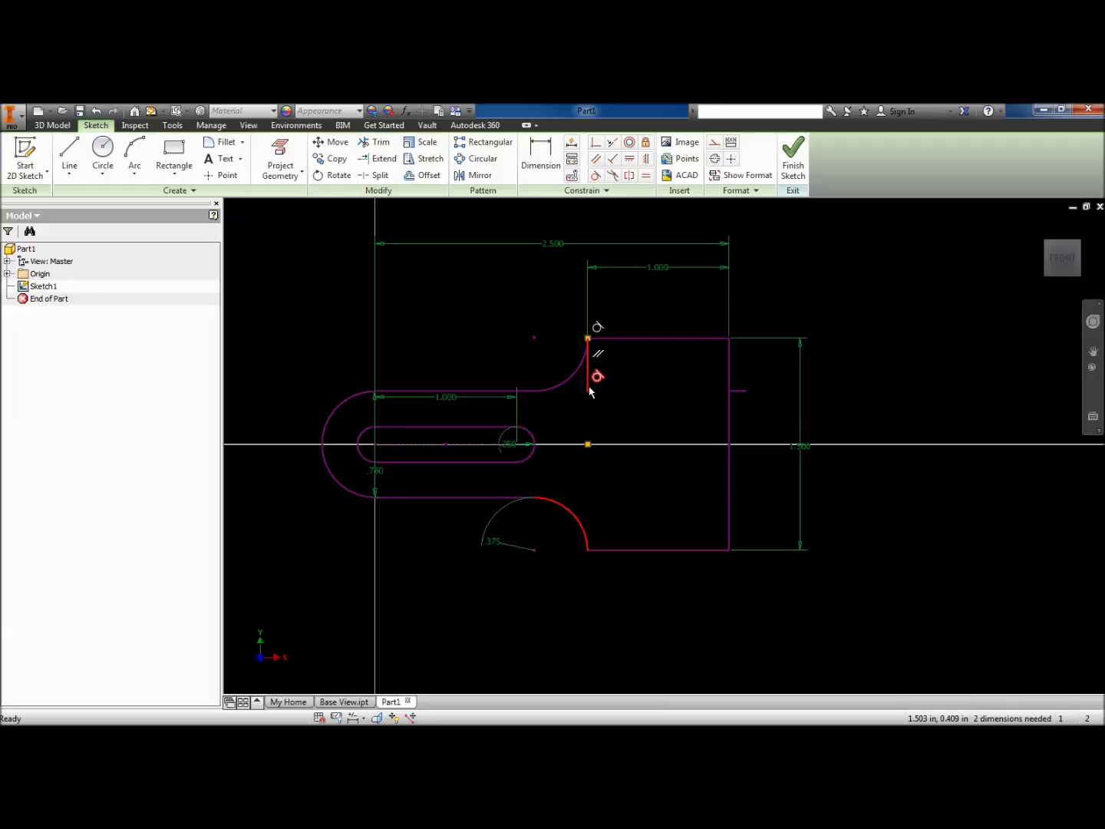
pyautogui.press('Escape')
pyautogui.rightClick(589, 390)
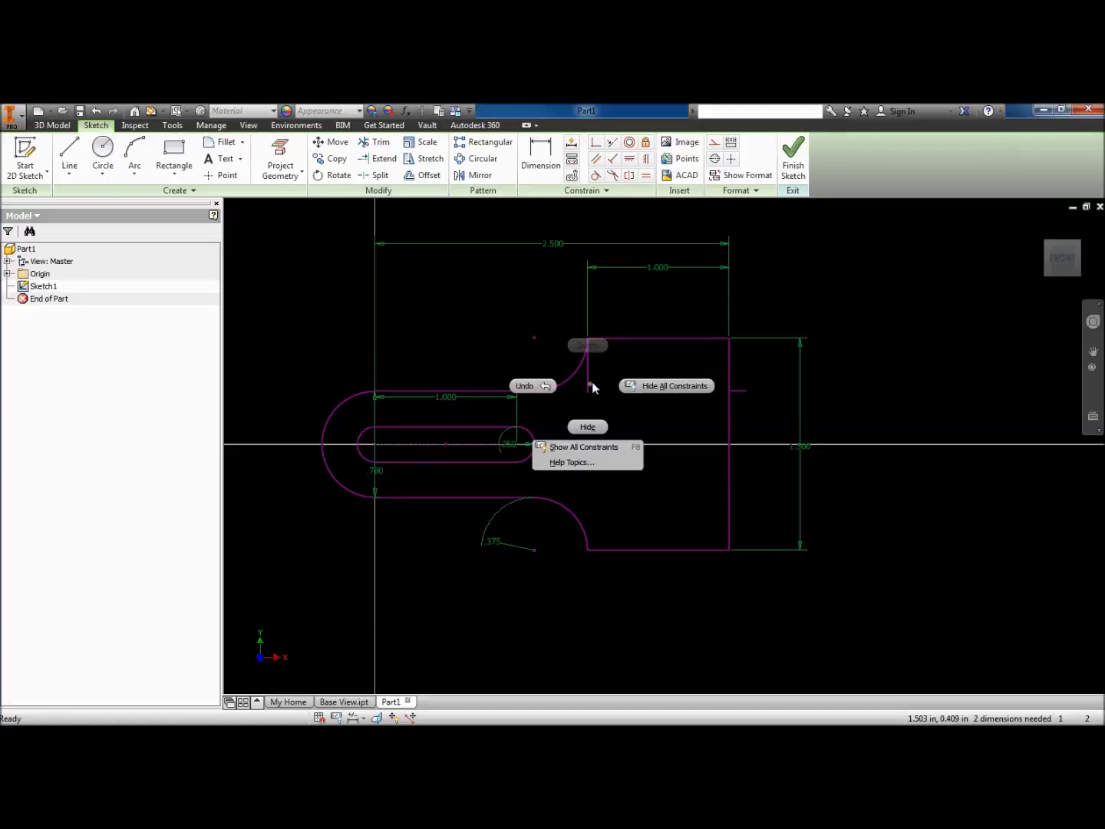
pyautogui.press('Escape')
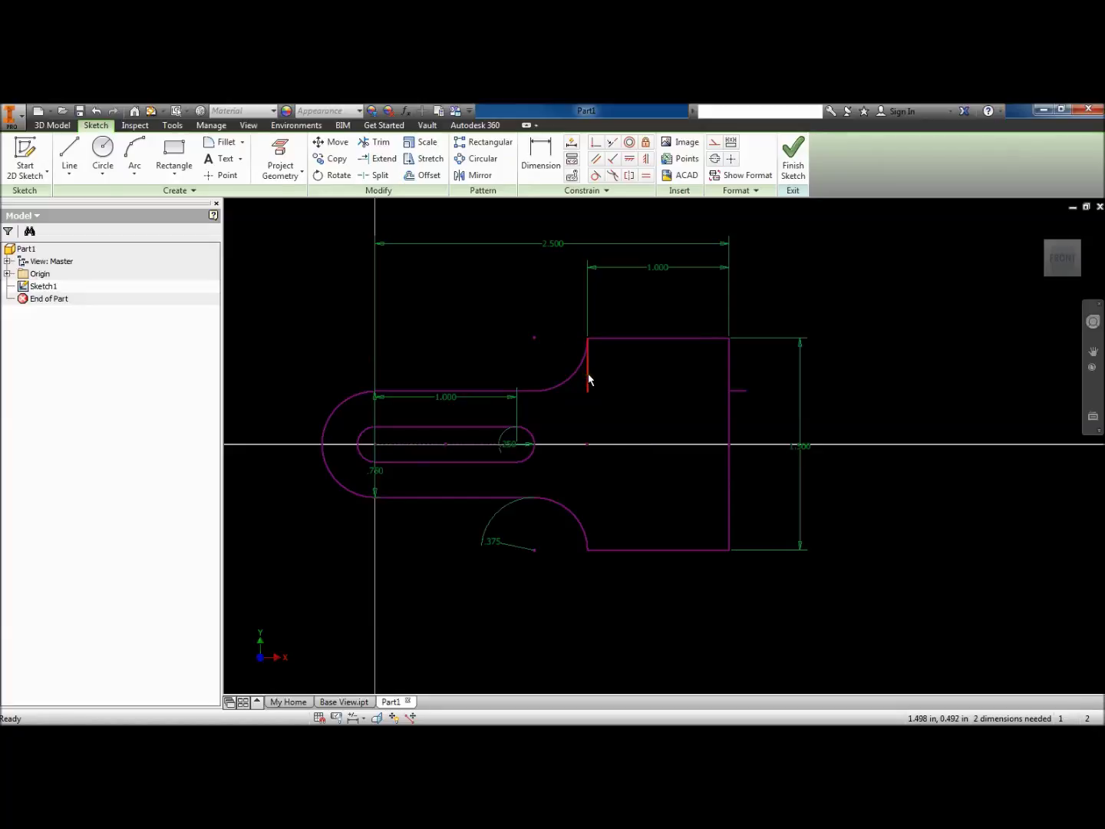
pyautogui.click(541, 160)
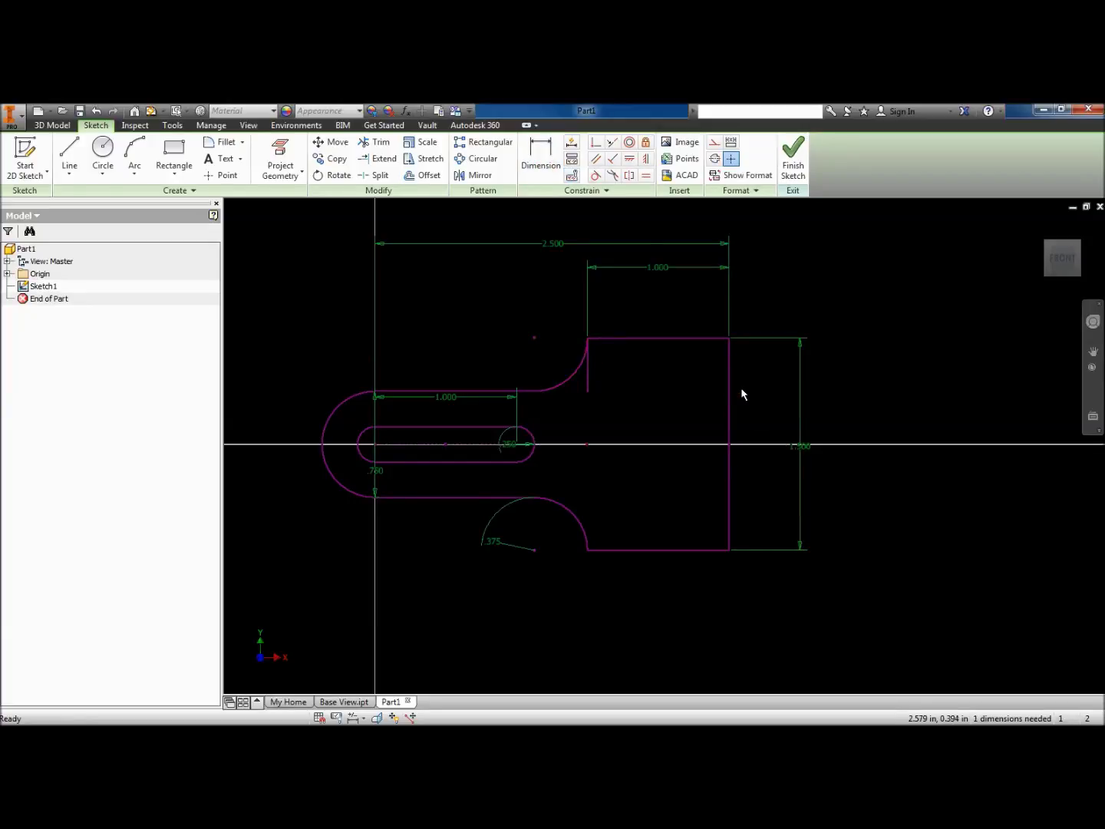
pyautogui.click(587, 380)
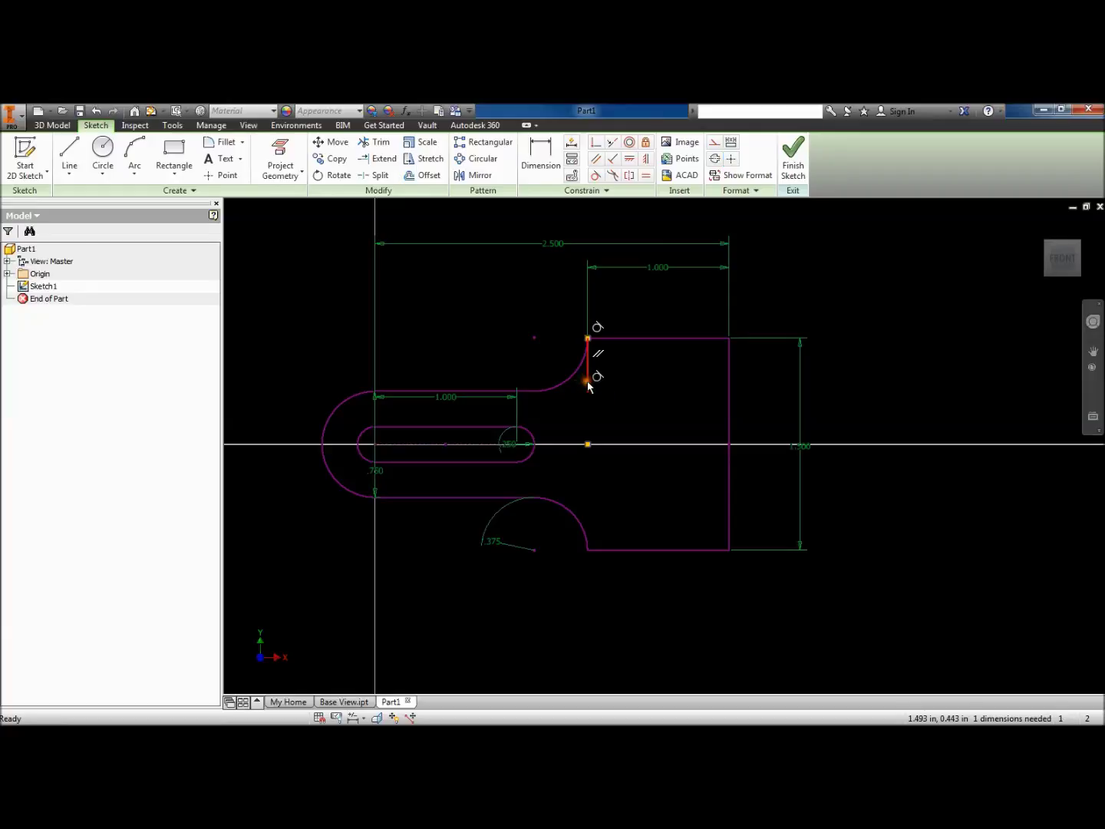
pyautogui.press('Delete')
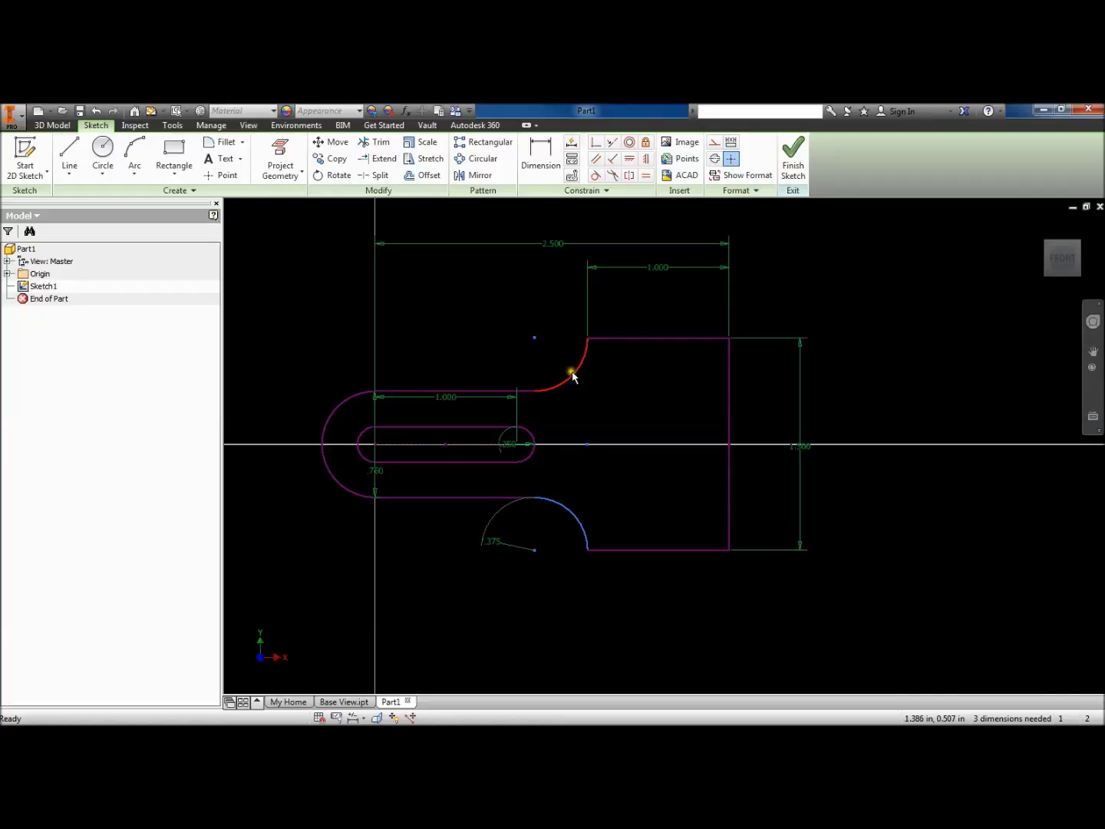
# Dimension the upper arc's radius as .375 in
pyautogui.click(547, 154)
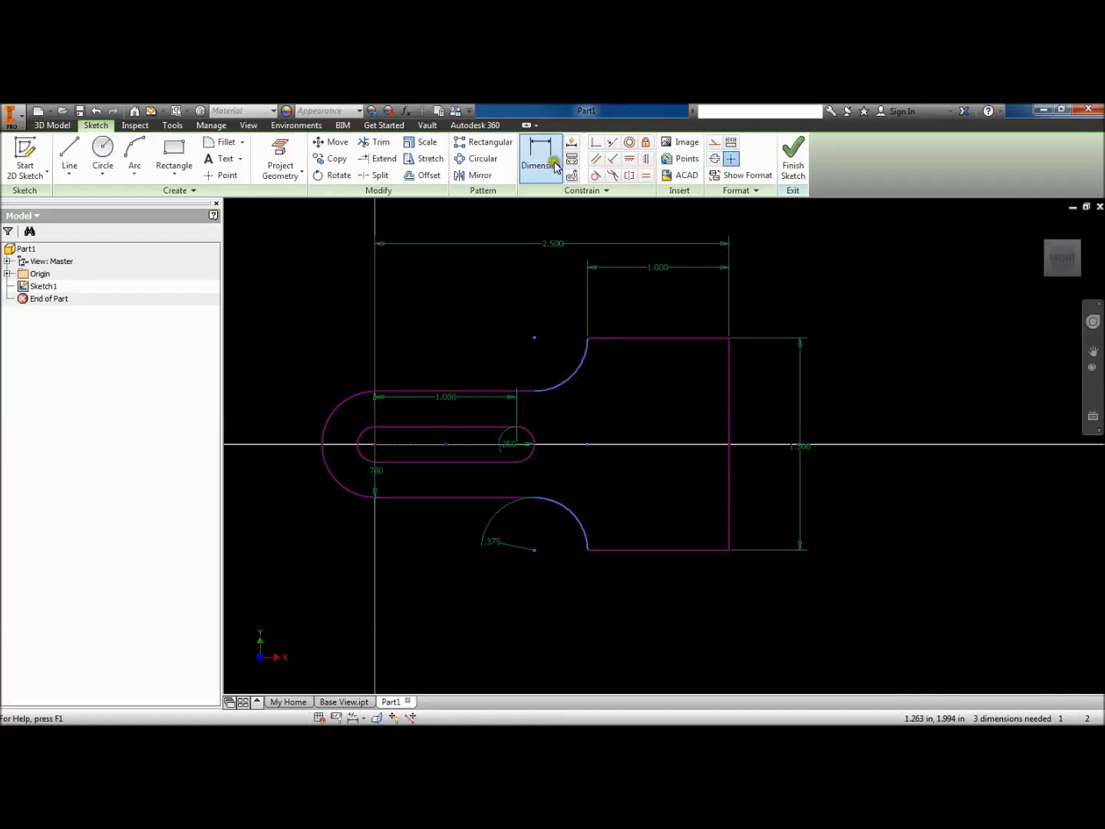
pyautogui.click(577, 367)
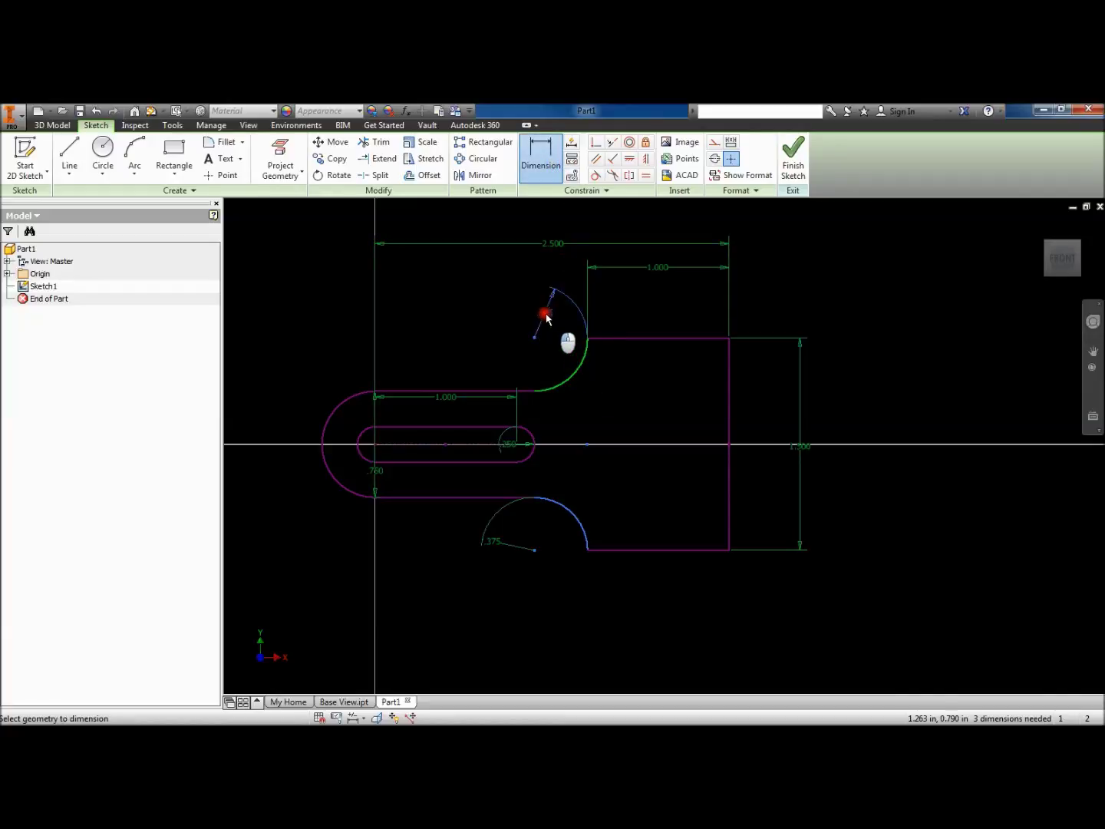
pyautogui.click(535, 307)
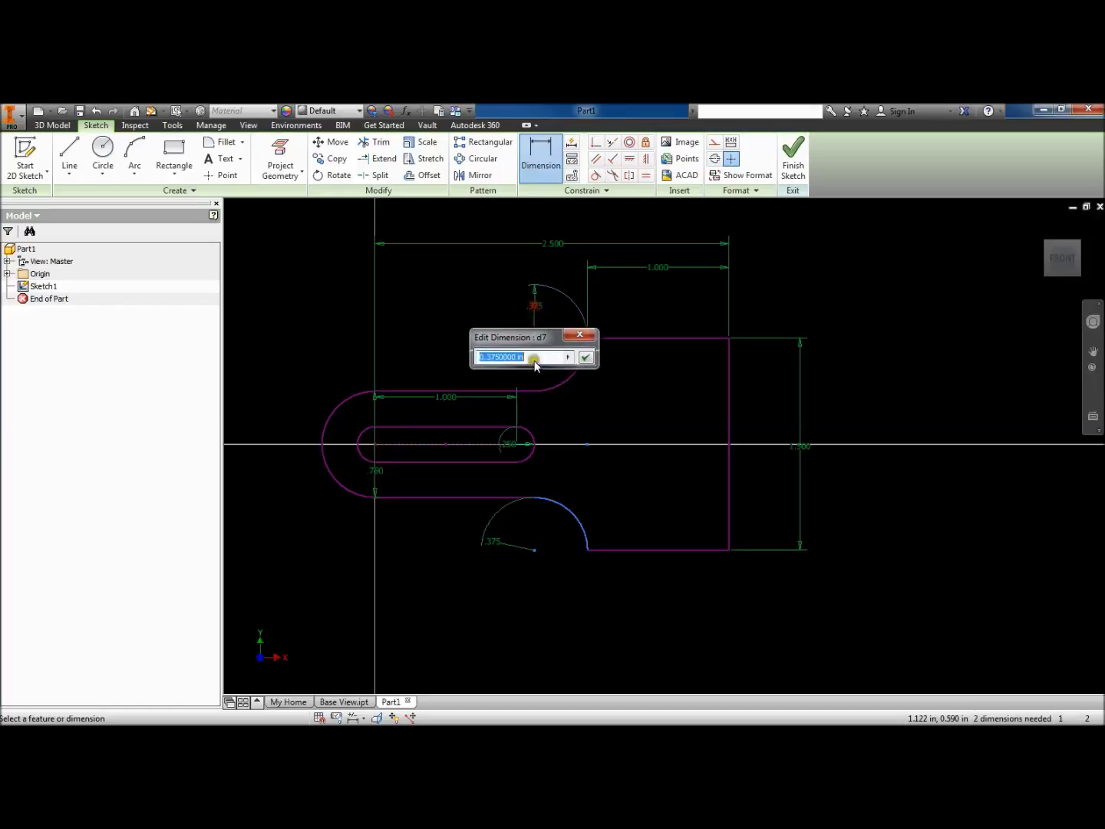
pyautogui.click(587, 356)
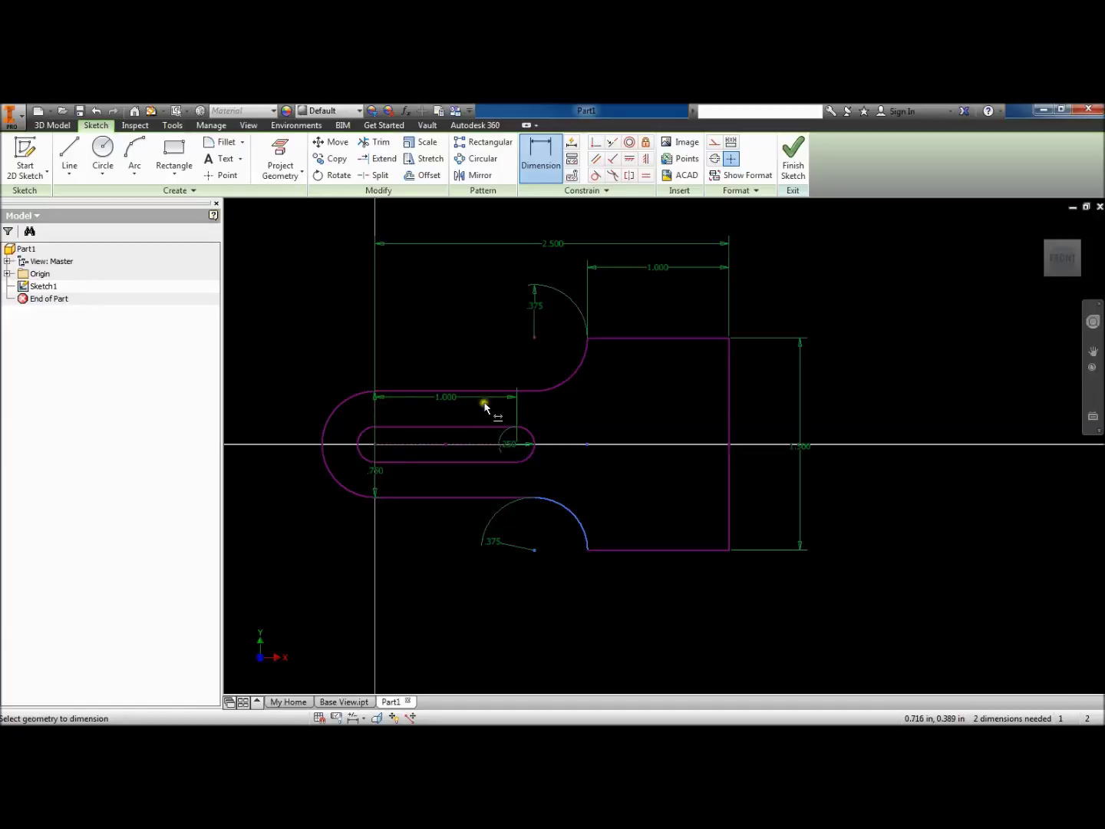
# Shift the lower arc toward the rectangle's far edge to check its remaining freedom of movement
pyautogui.click(572, 512)
pyautogui.press('Escape')
pyautogui.moveTo(583, 525); pyautogui.dragTo(627, 516)
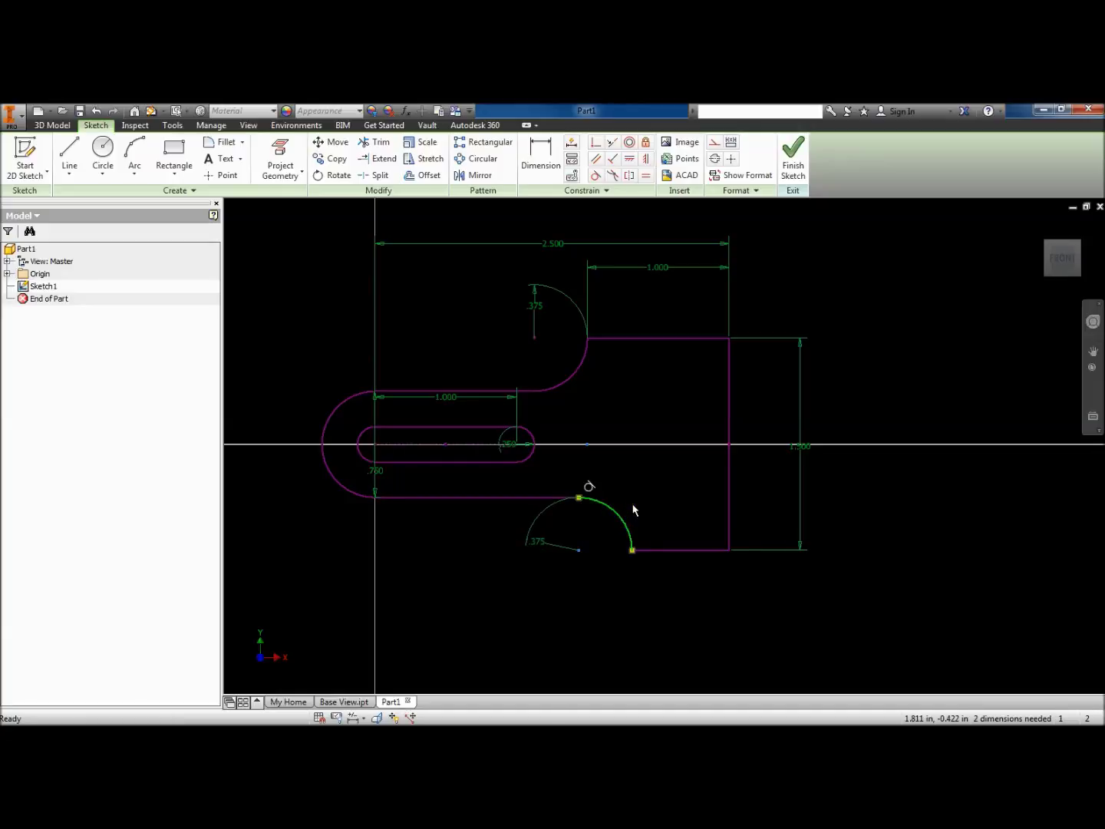
# Apply an Equal constraint between the upper and lower horizontal lines of the outline
pyautogui.click(645, 175)
pyautogui.click(481, 396)
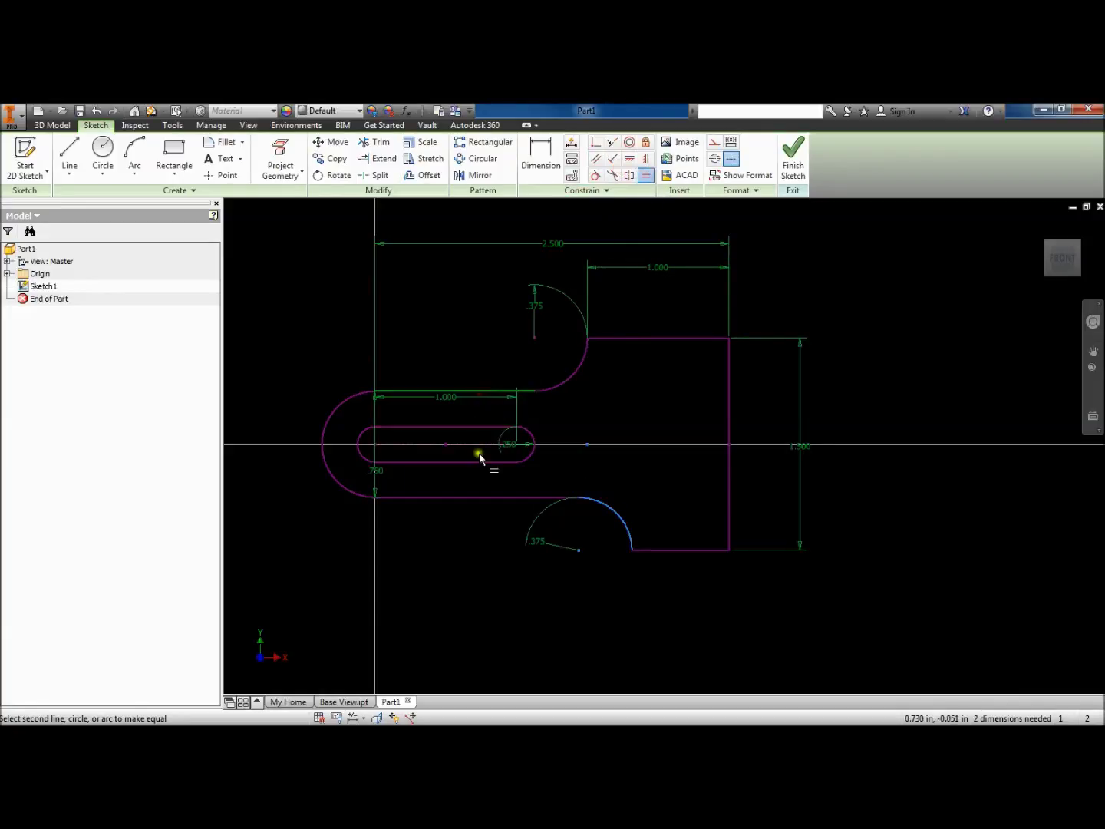
pyautogui.click(477, 498)
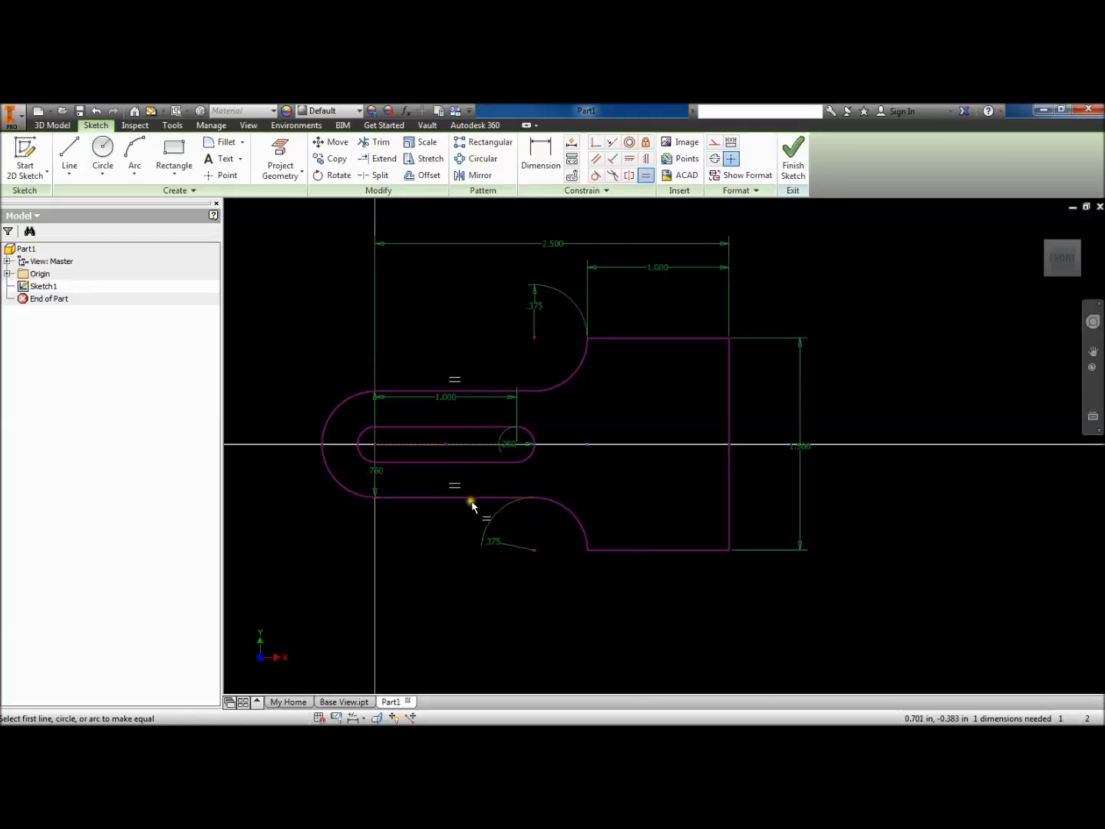
pyautogui.press('Escape')
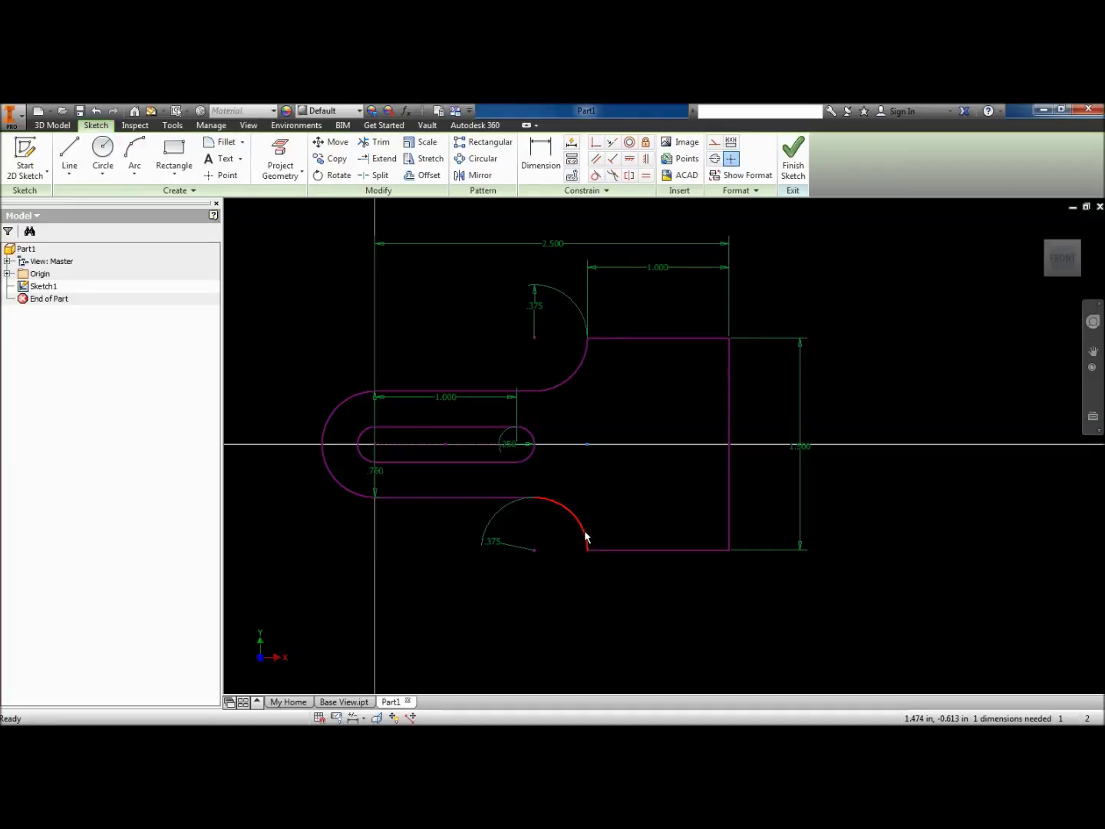
# Finish the base sketch and bring the Figure 3.69 reference drawing into view in Windows Photo Viewer
pyautogui.click(790, 157)
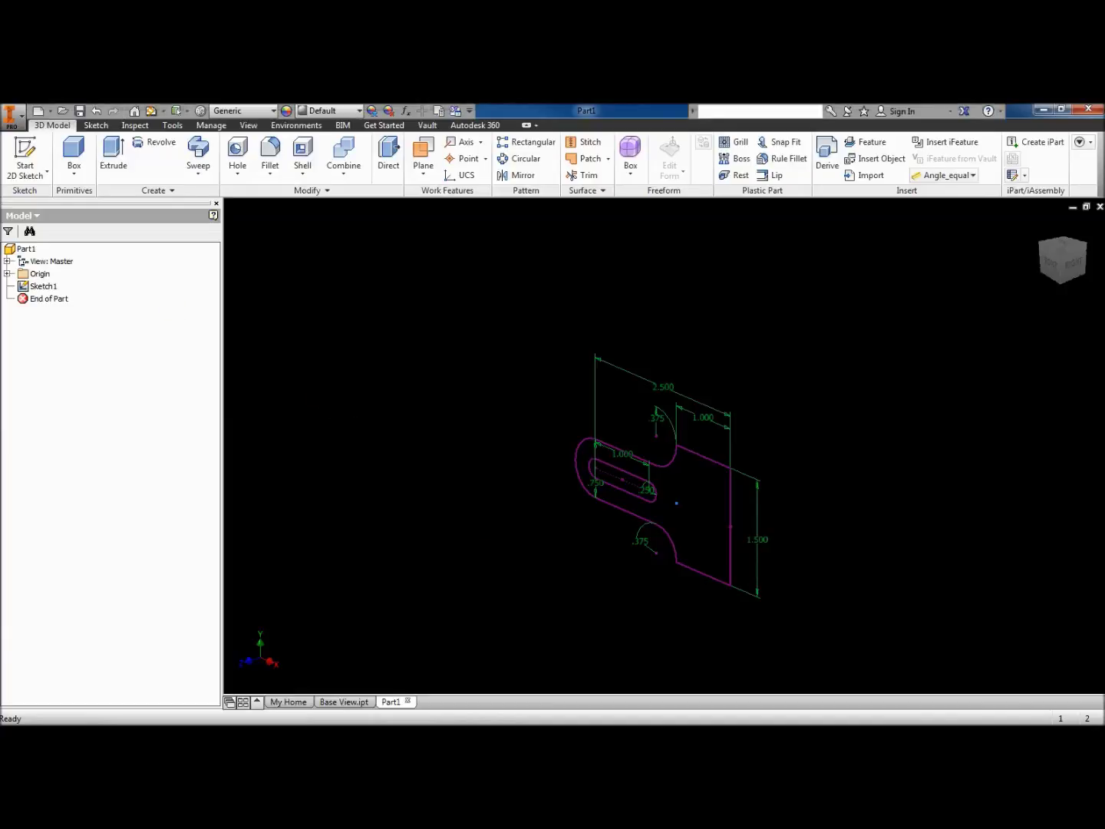
pyautogui.moveTo(197, 150); pyautogui.dragTo(278, 168)
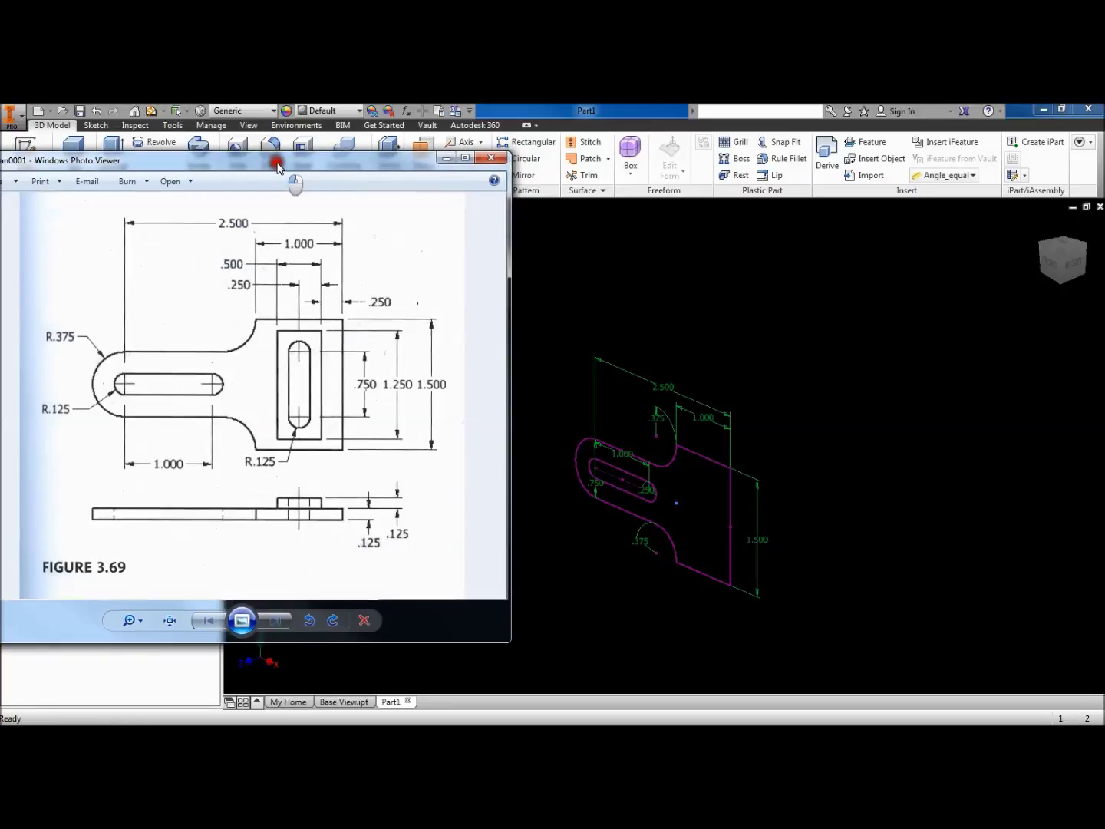
# Move the reference drawing aside and extrude the bracket profile .125 in, leaving the slot open
pyautogui.moveTo(278, 164); pyautogui.dragTo(0, 221)
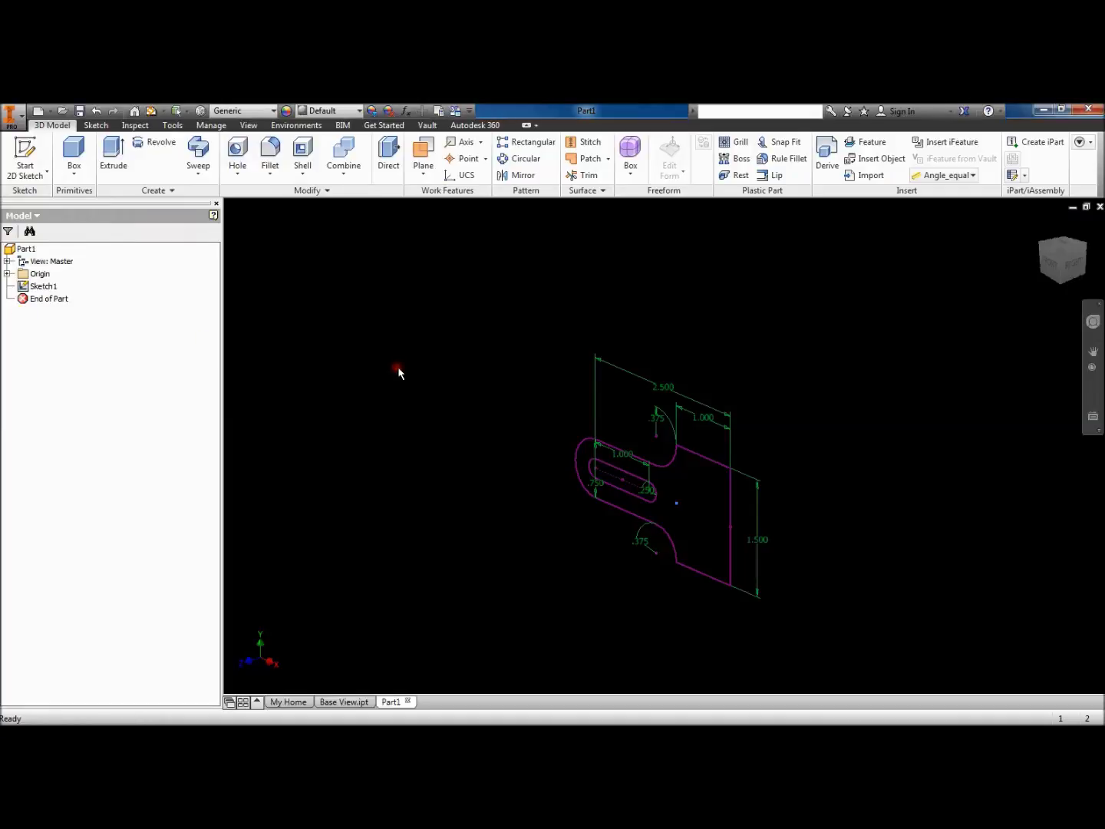
pyautogui.press('e')
pyautogui.click(671, 479)
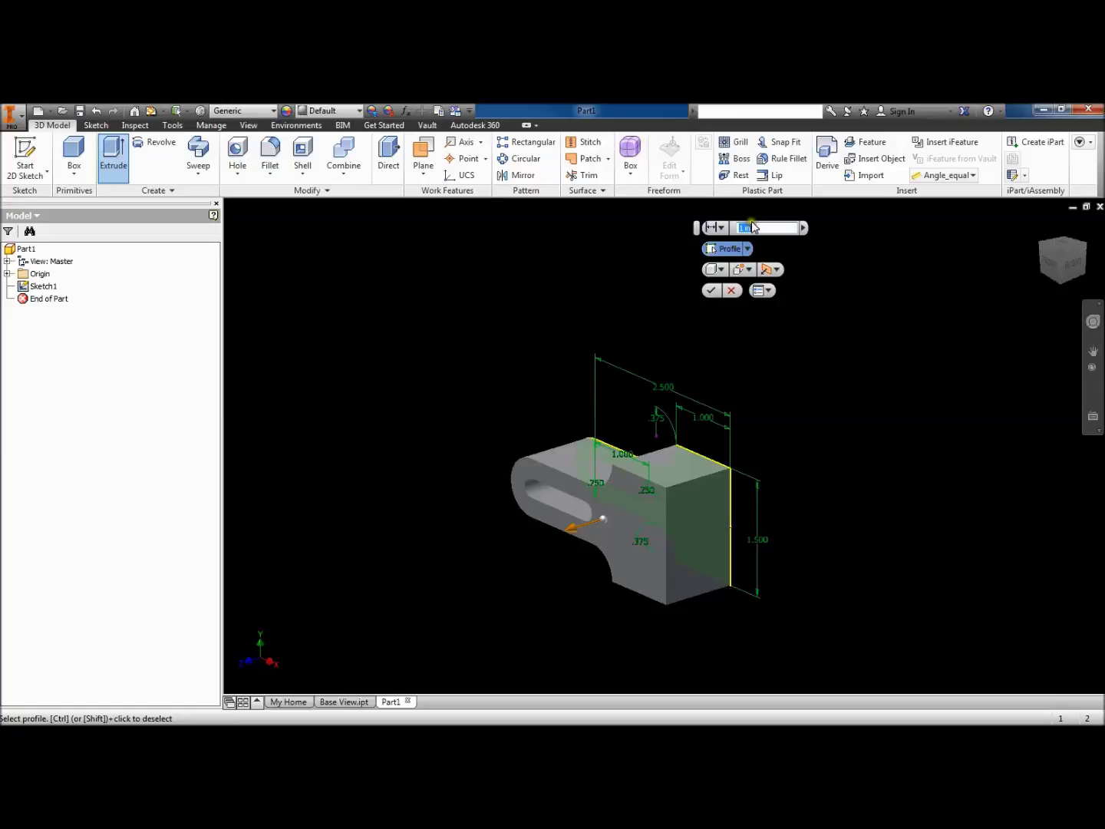
pyautogui.write('.125')
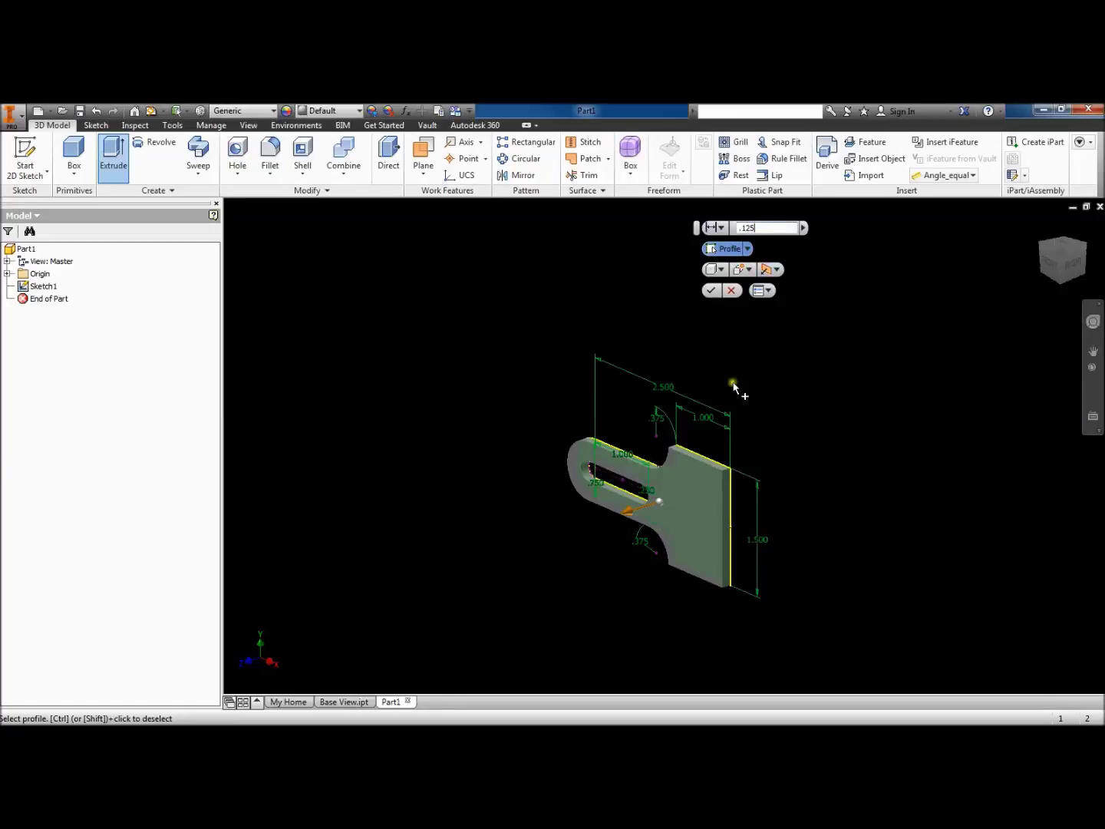
pyautogui.click(711, 290)
# Check the dimensions of the raised rectangular pad and its slot in the Figure 3.69 drawing in Windows Photo Viewer
pyautogui.moveTo(709, 374); pyautogui.dragTo(567, 306, button='middle')
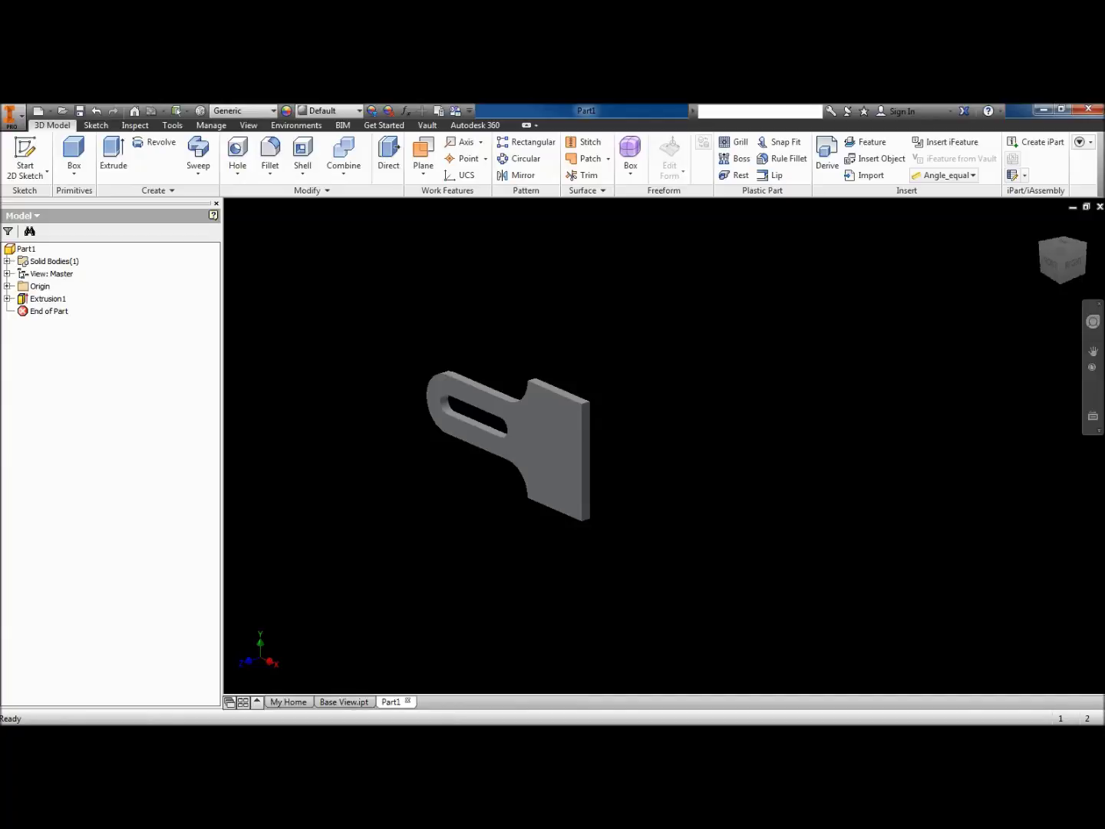
pyautogui.hotkey('alt', 'Tab')
pyautogui.click(202, 132)
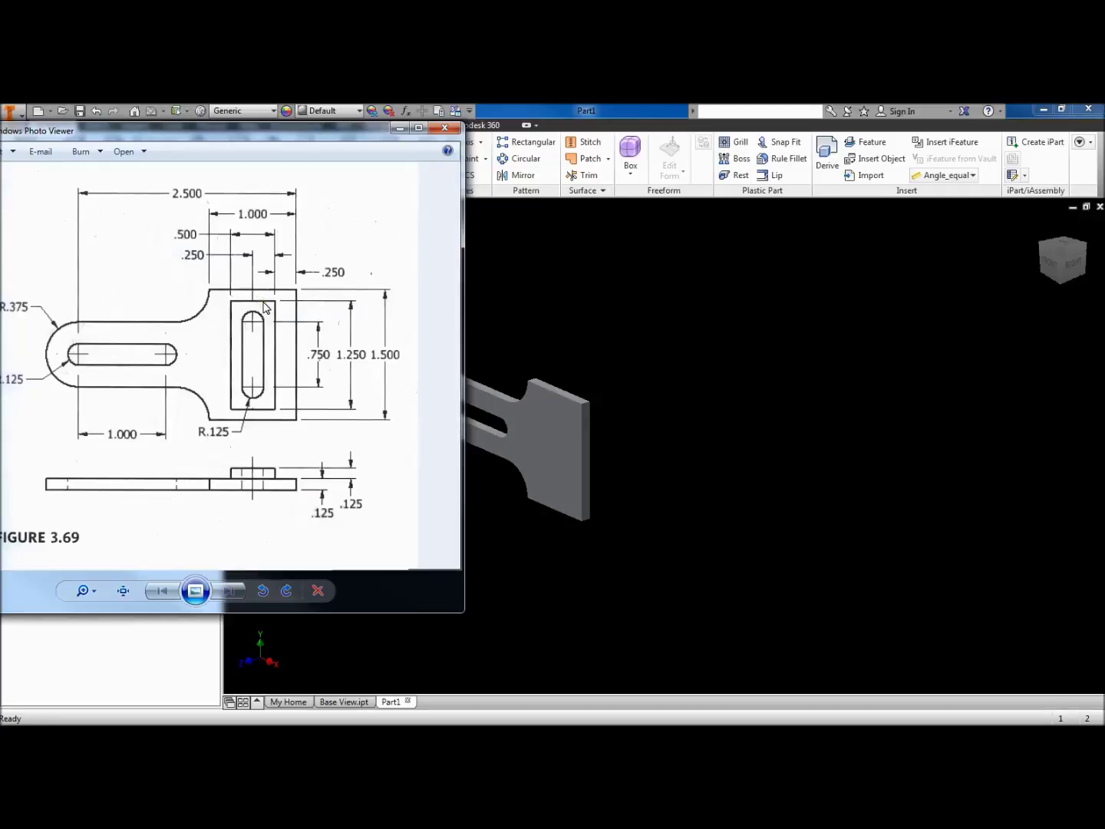
pyautogui.moveTo(341, 125); pyautogui.dragTo(341, 127)
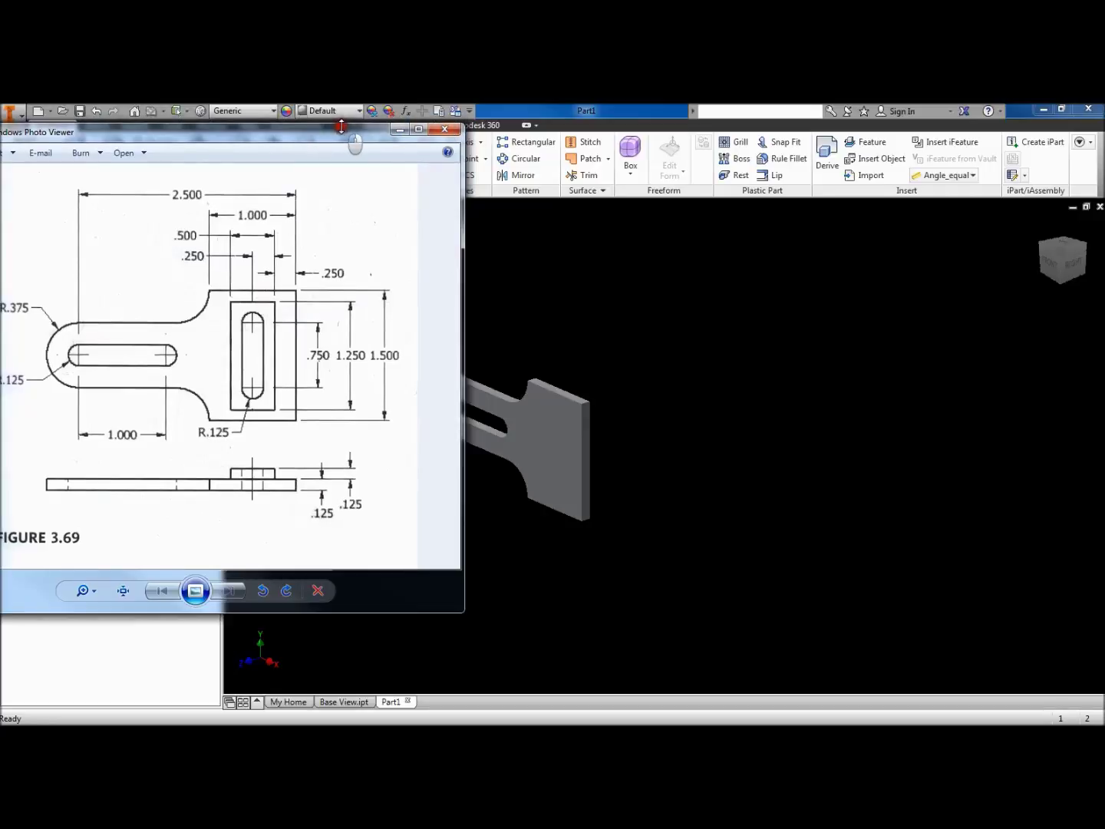
pyautogui.press('super+Down')
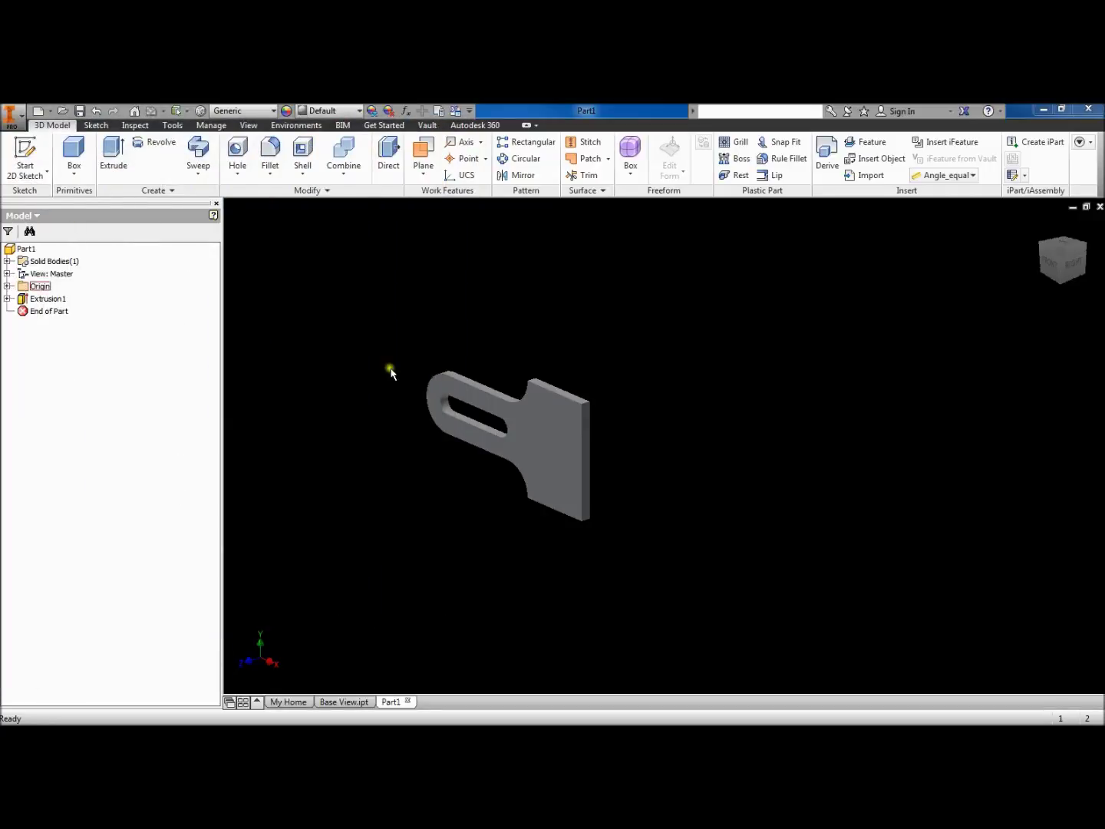
# Start a new sketch on the plate's front face and project the whole face outline into it
pyautogui.rightClick(545, 440)
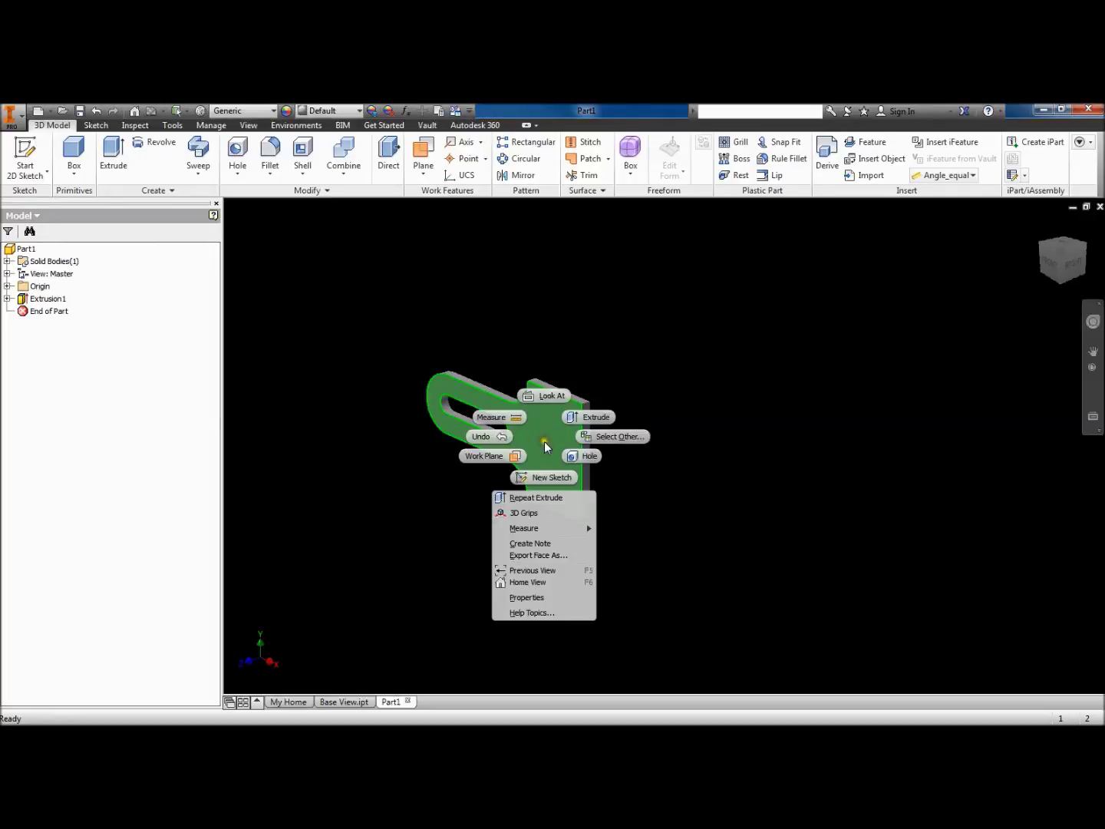
pyautogui.click(542, 477)
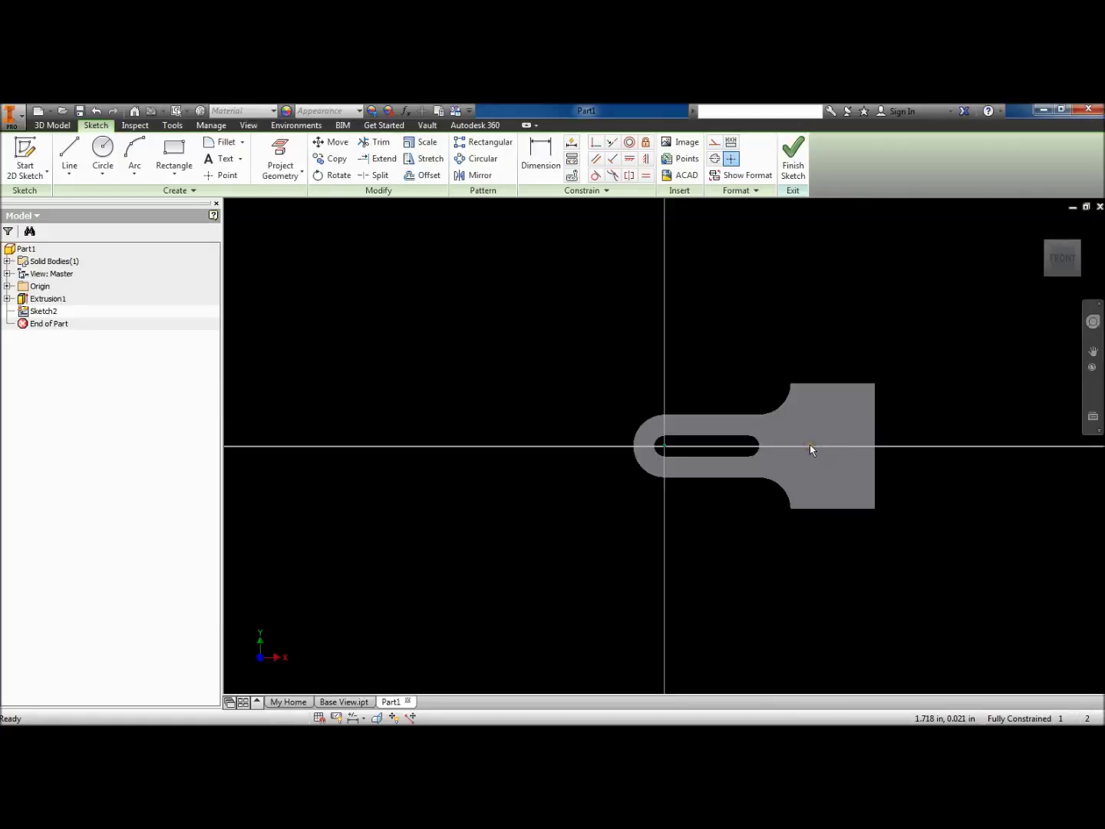
pyautogui.click(283, 161)
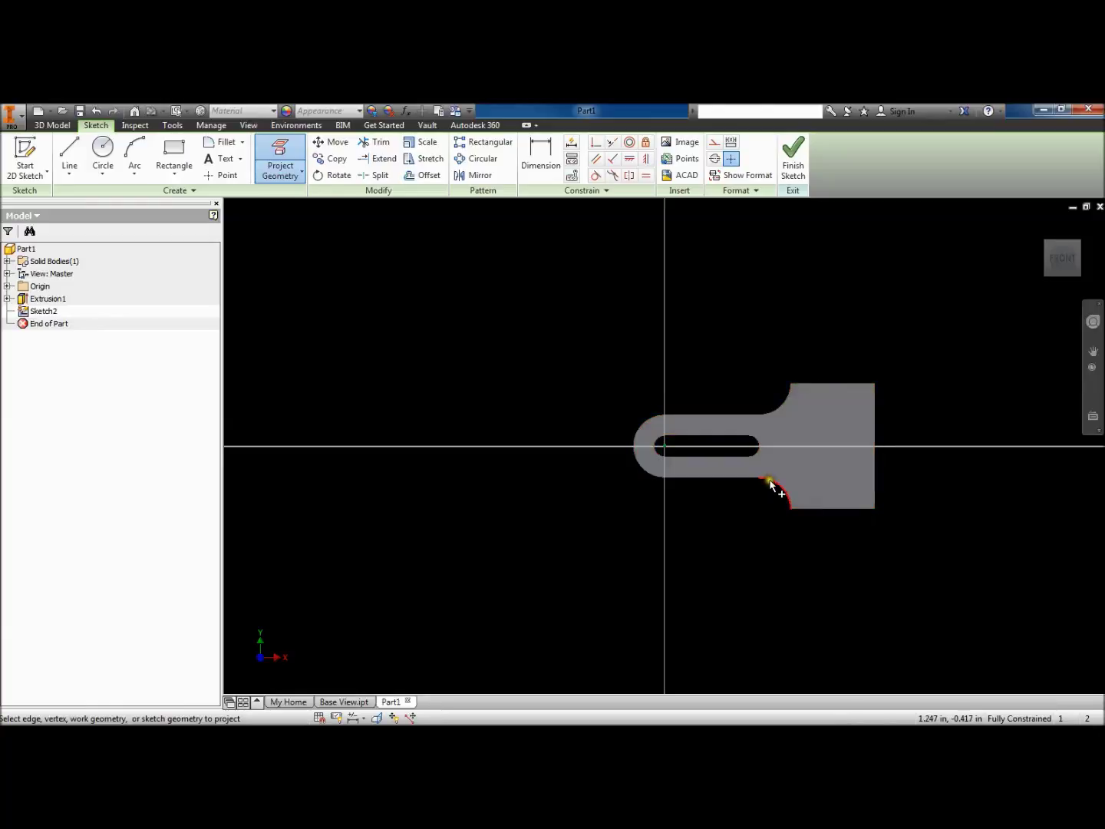
pyautogui.click(832, 474)
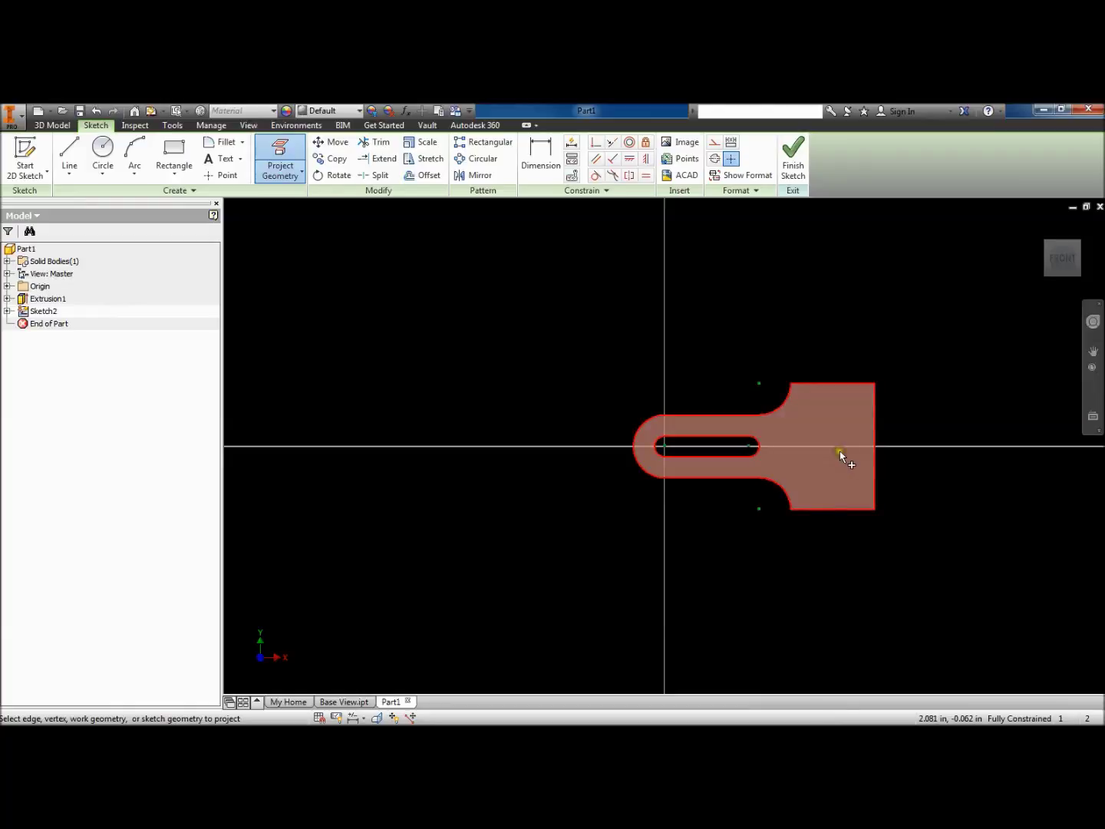
# Draw a vertical center-to-center slot on the plate's wide end, .75 in between centers and .25 in wide
pyautogui.moveTo(834, 451)
pyautogui.mouseDown(button='middle')
pyautogui.moveTo(646, 434)
pyautogui.moveTo(735, 469)
pyautogui.mouseUp(button='middle')
pyautogui.scroll(-4, 727, 466)
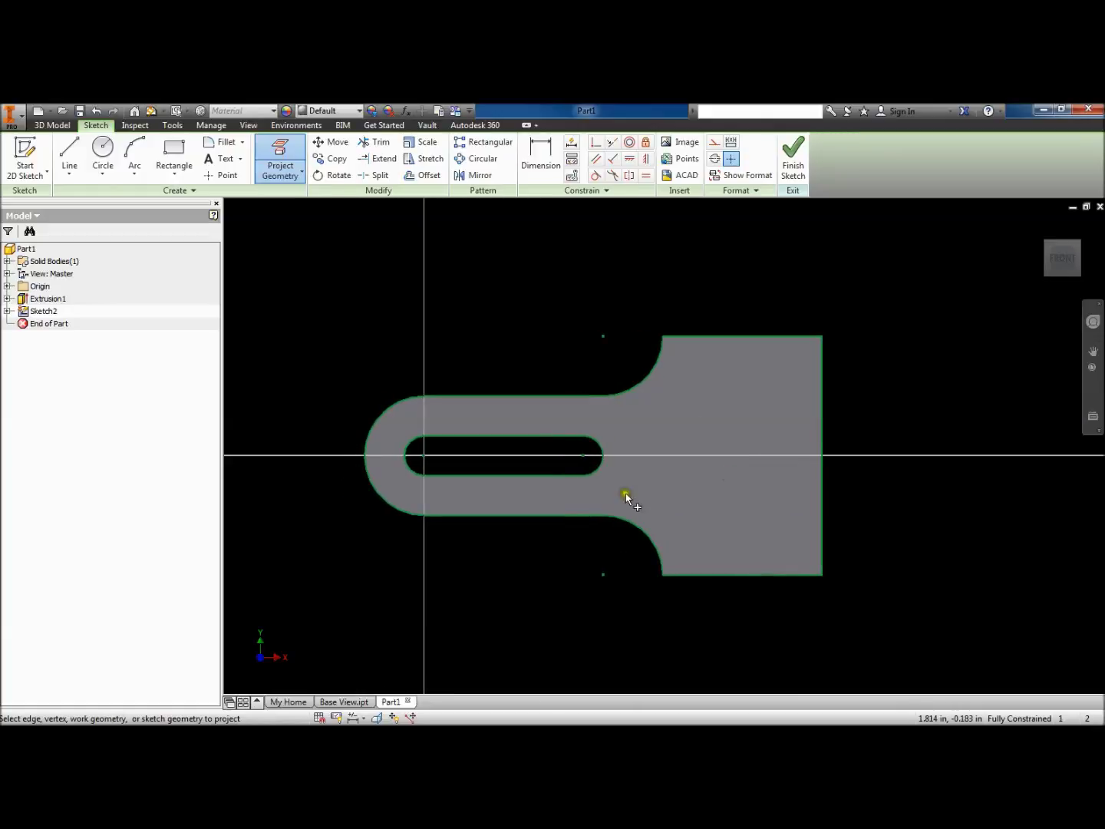
pyautogui.click(181, 172)
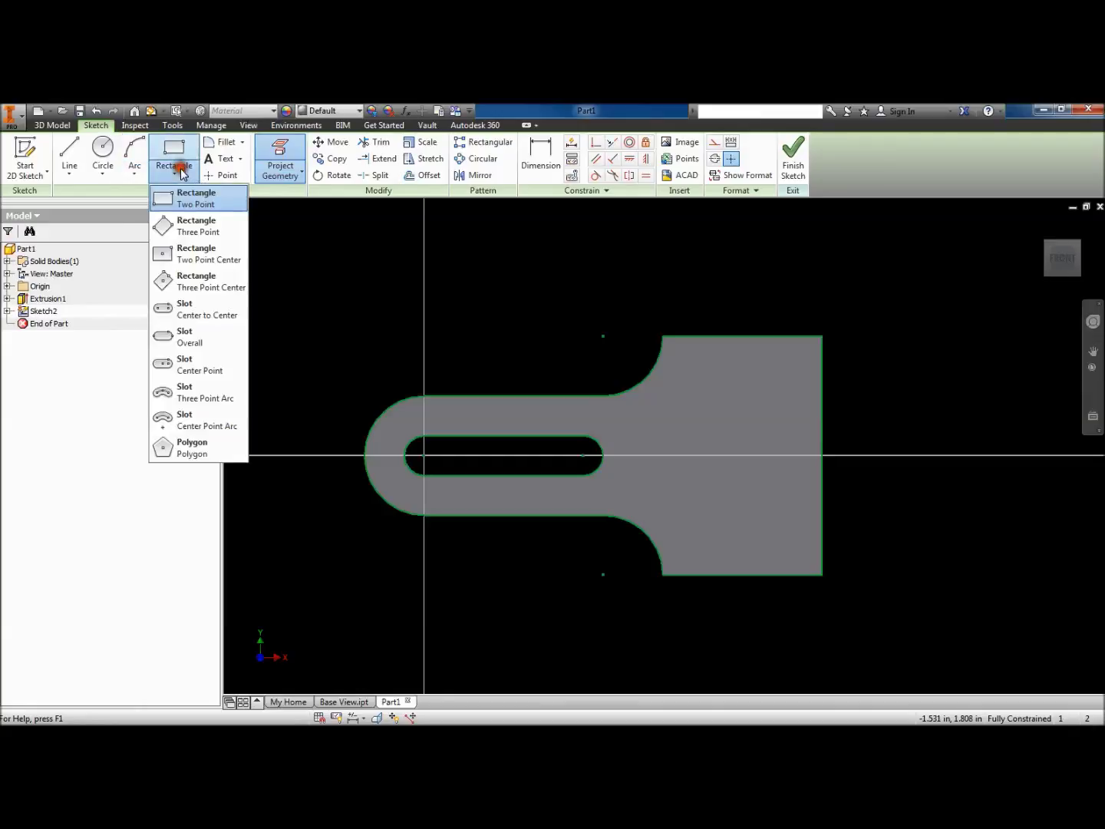
pyautogui.click(187, 305)
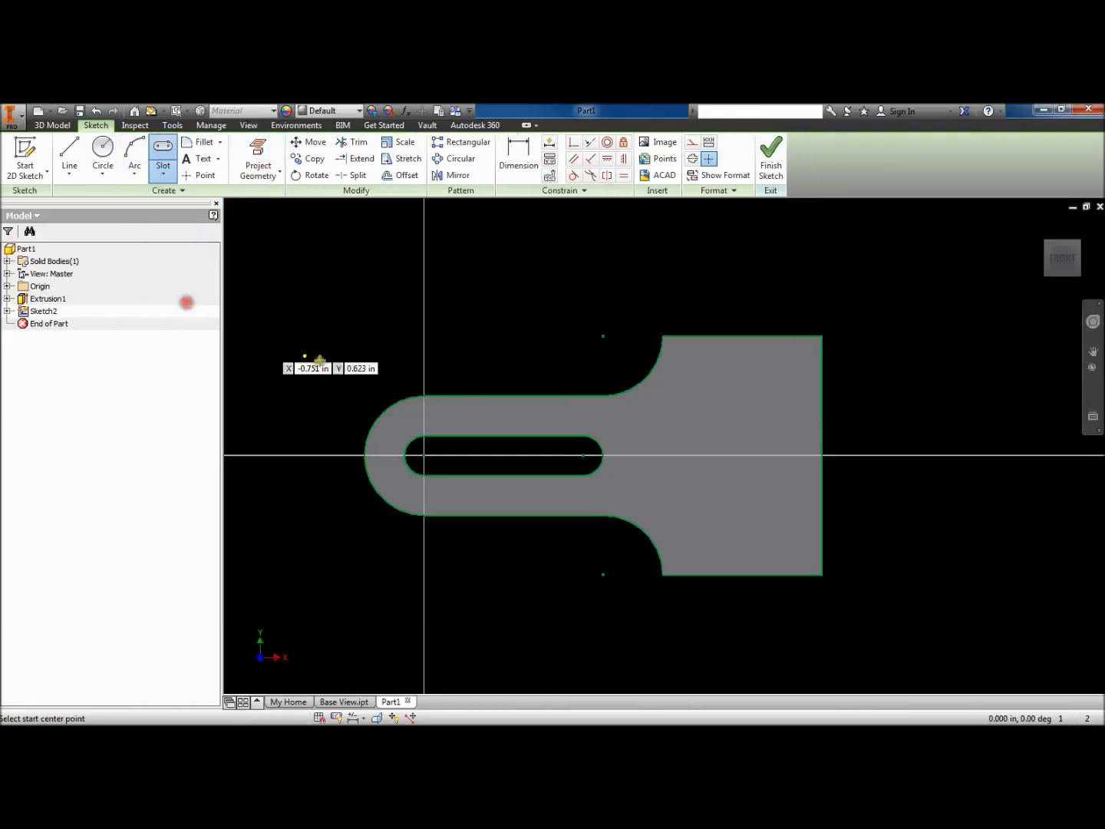
pyautogui.click(739, 376)
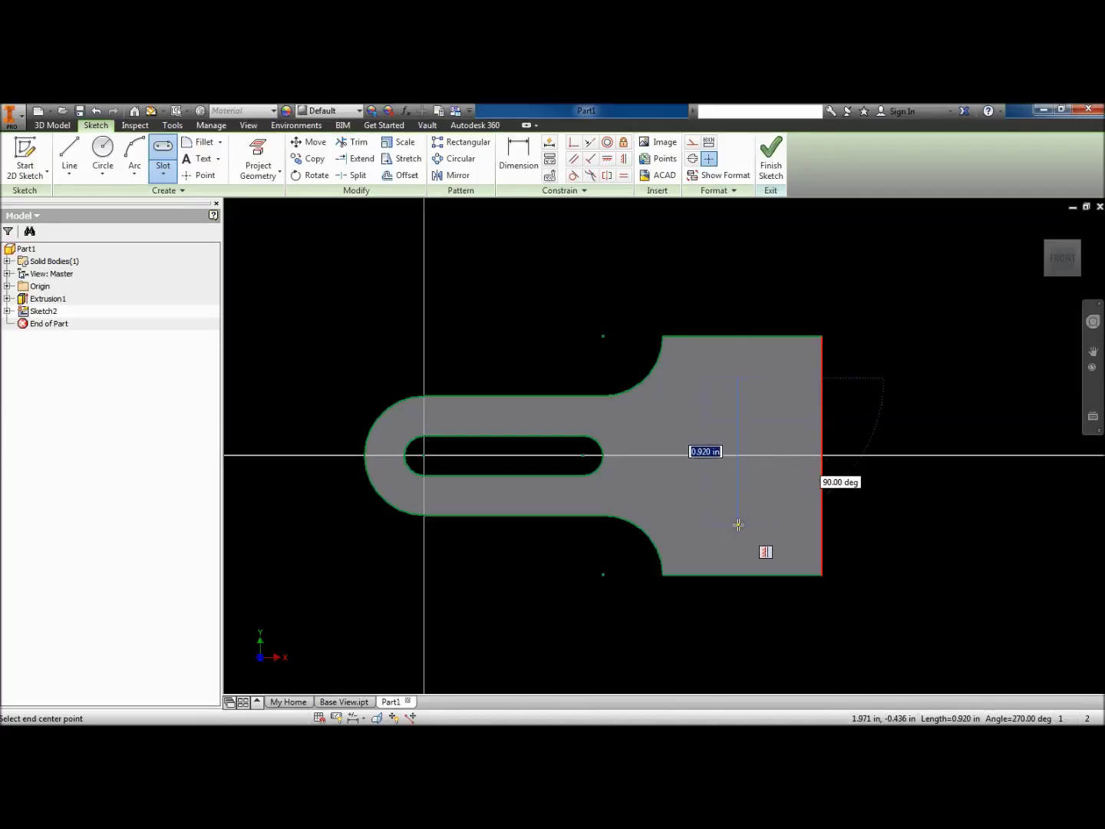
pyautogui.write('.75')
pyautogui.press('Return')
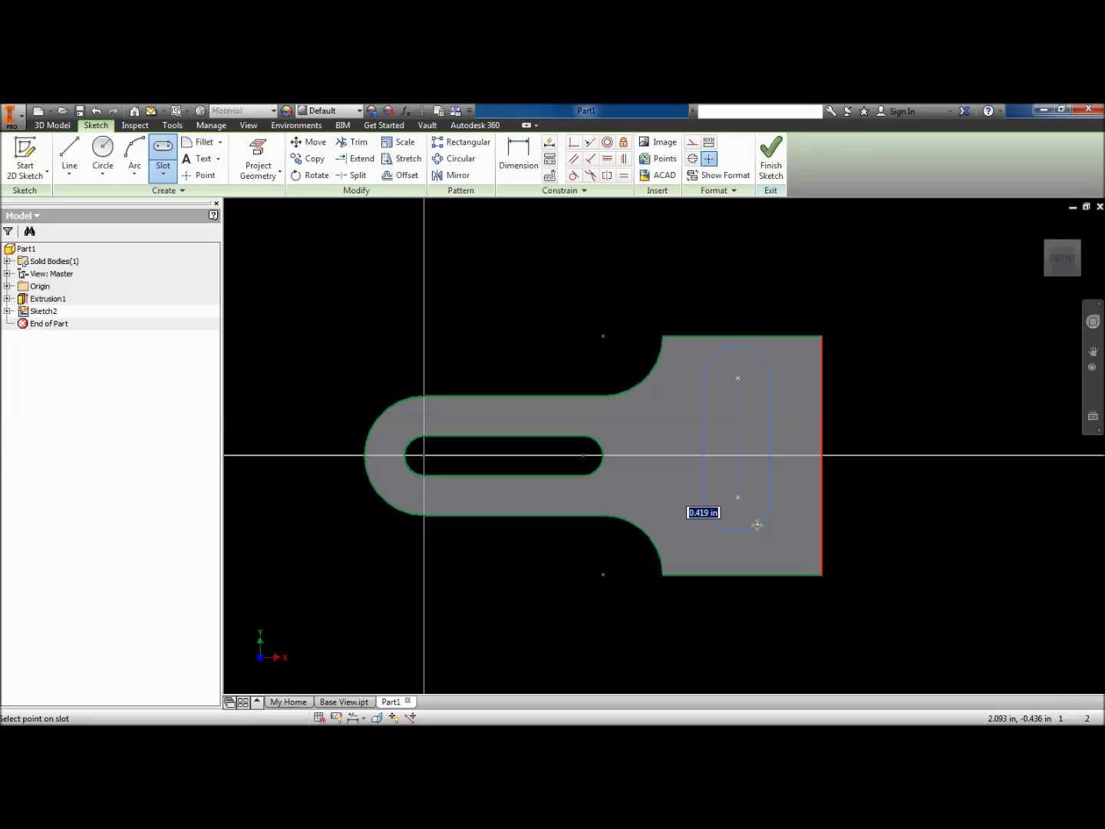
pyautogui.write('.25')
pyautogui.press('Return')
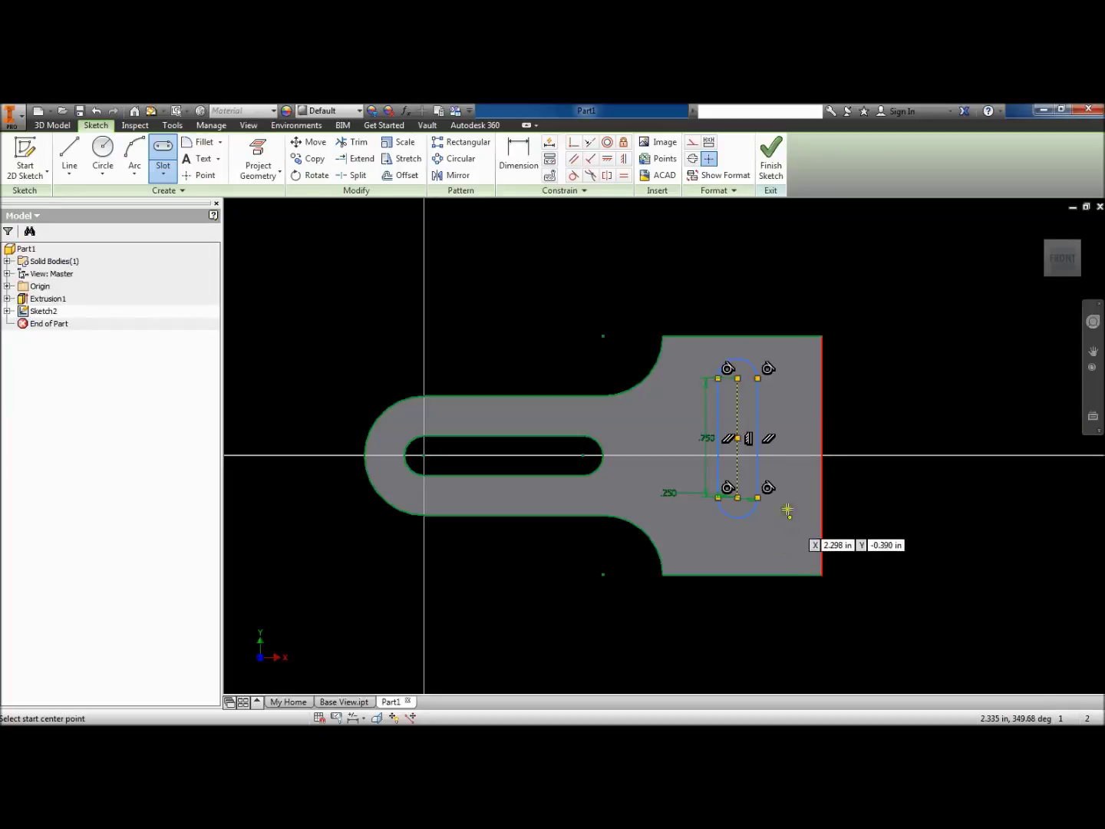
pyautogui.press('Escape')
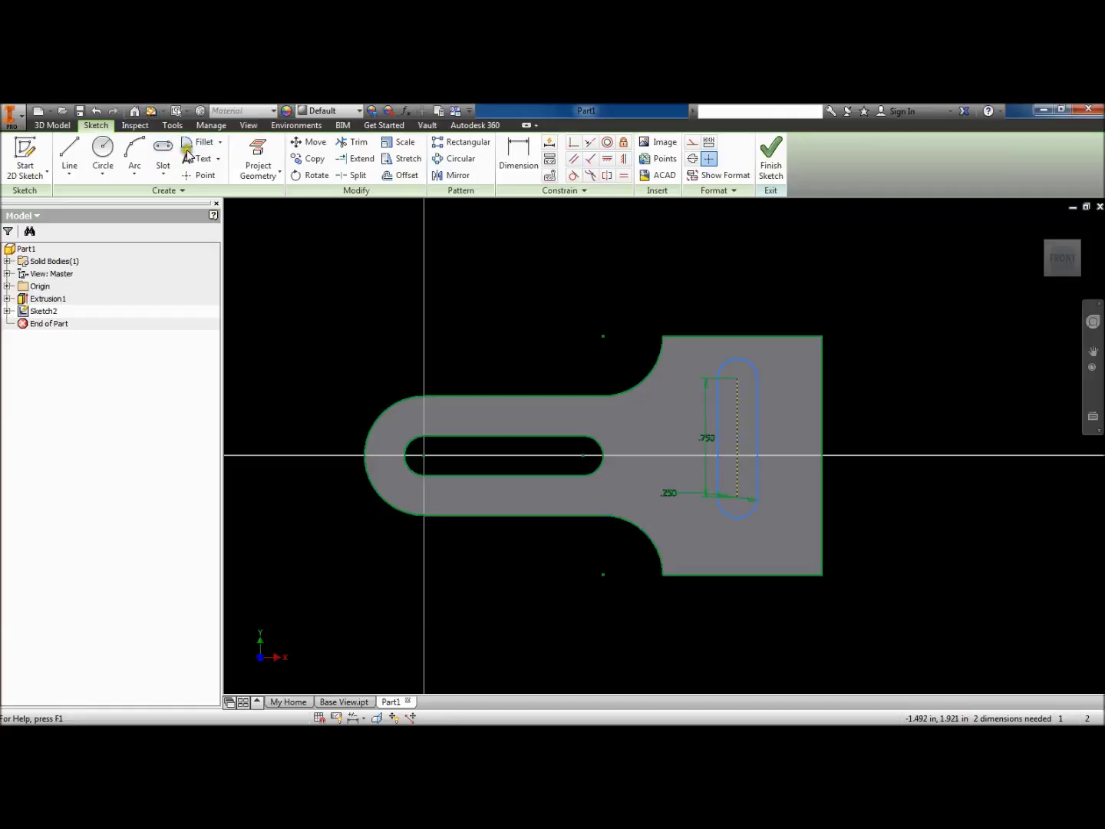
# Draw a two-point rectangle about 1.28 in tall around the vertical slot
pyautogui.click(162, 150)
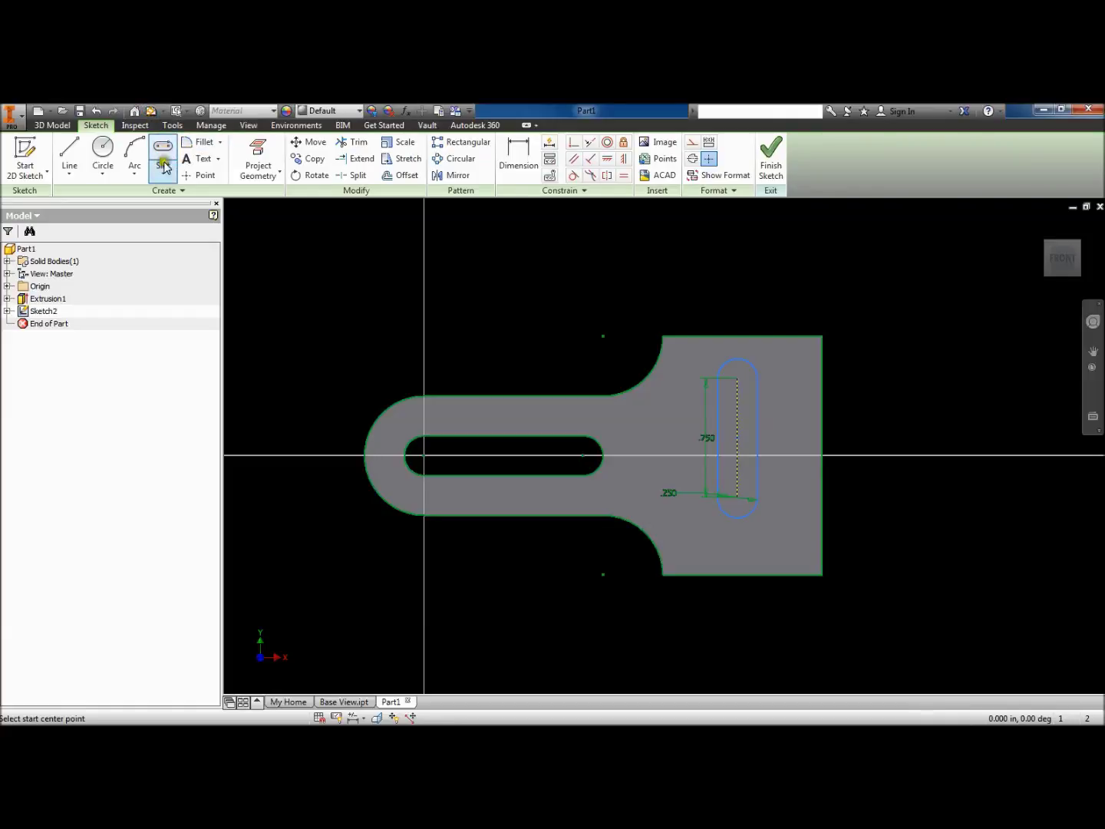
pyautogui.click(165, 176)
pyautogui.click(197, 198)
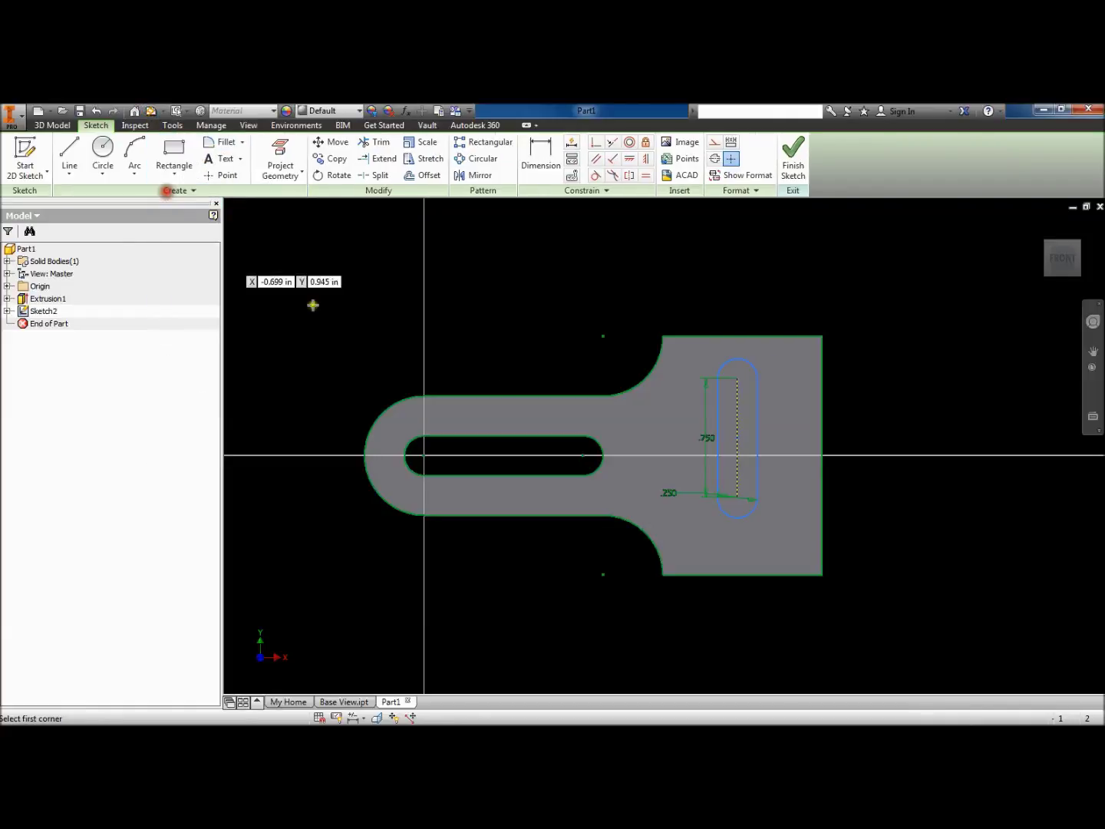
pyautogui.click(698, 350)
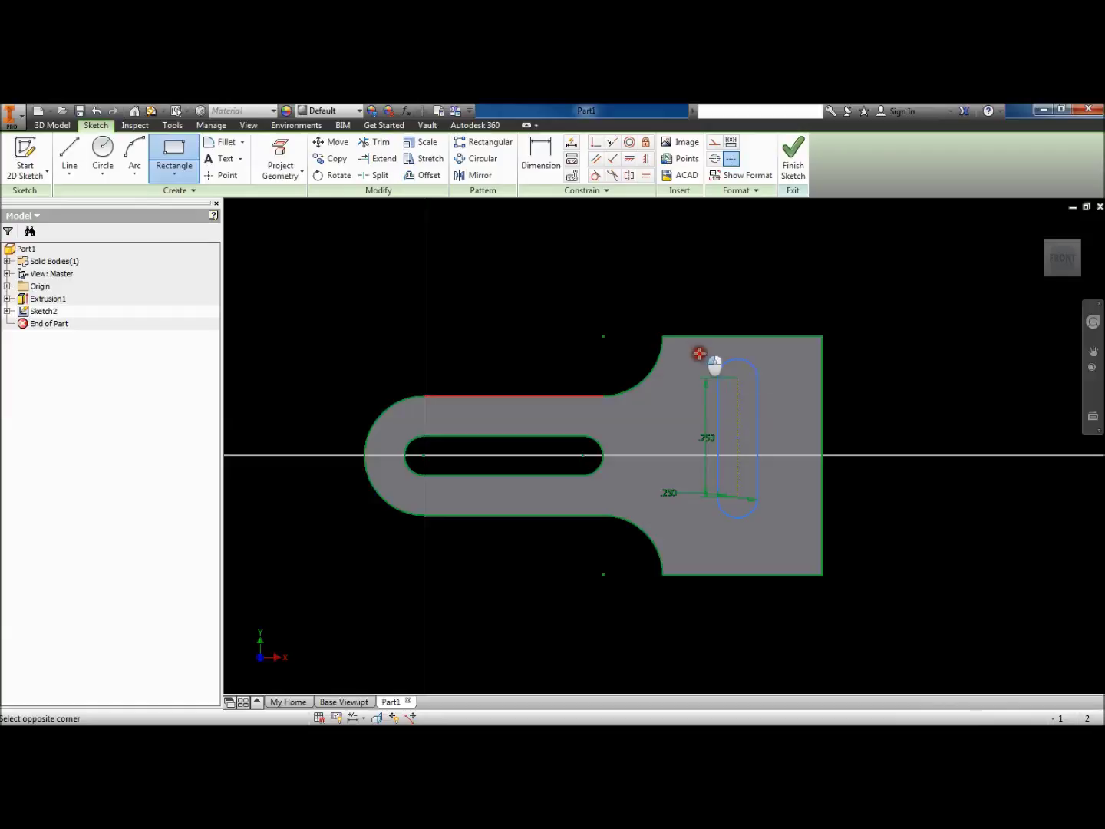
pyautogui.click(778, 553)
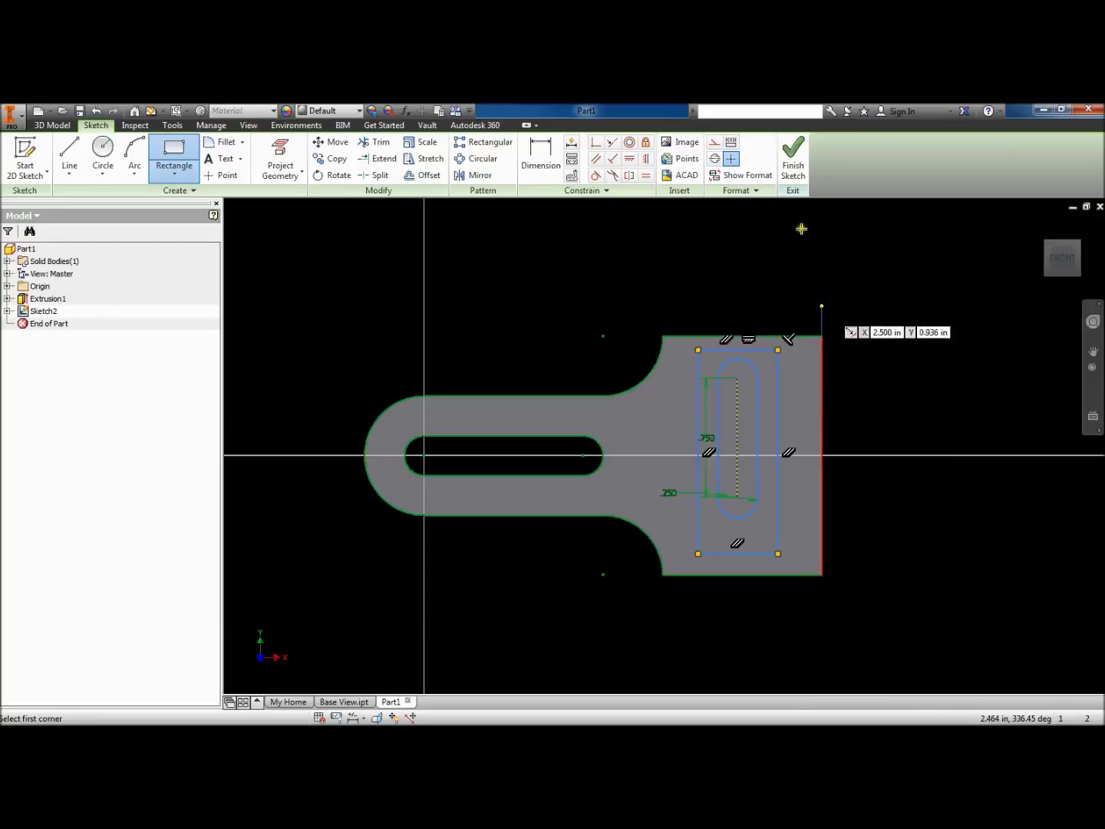
# Dimension the rectangle as .5 in wide and 1.25 in high
pyautogui.click(549, 159)
pyautogui.click(740, 350)
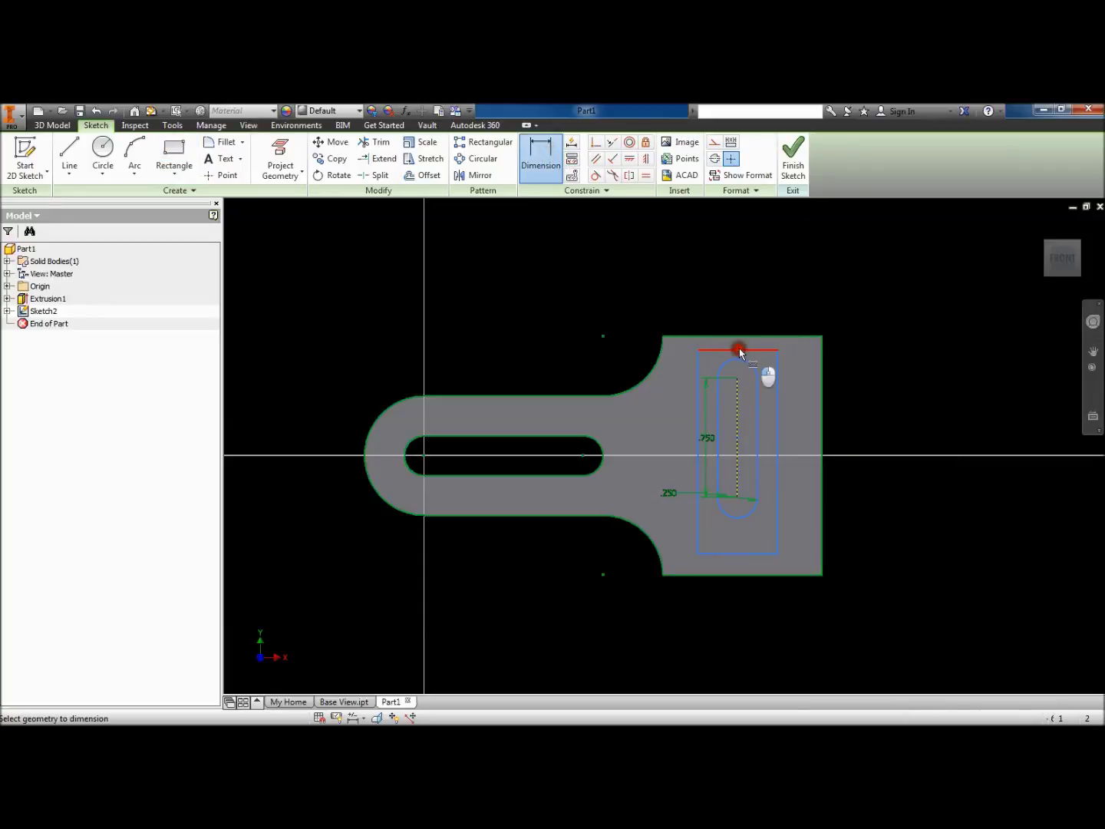
pyautogui.click(734, 282)
pyautogui.write('.5')
pyautogui.press('Return')
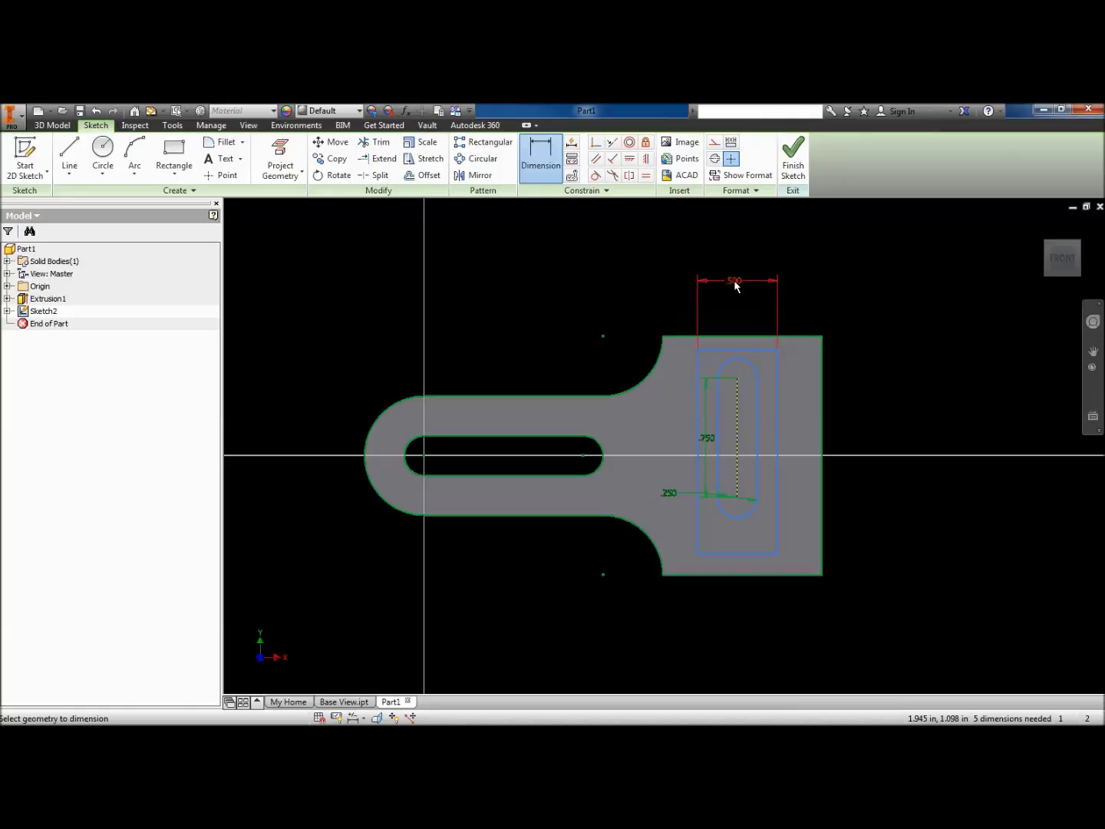
pyautogui.click(777, 443)
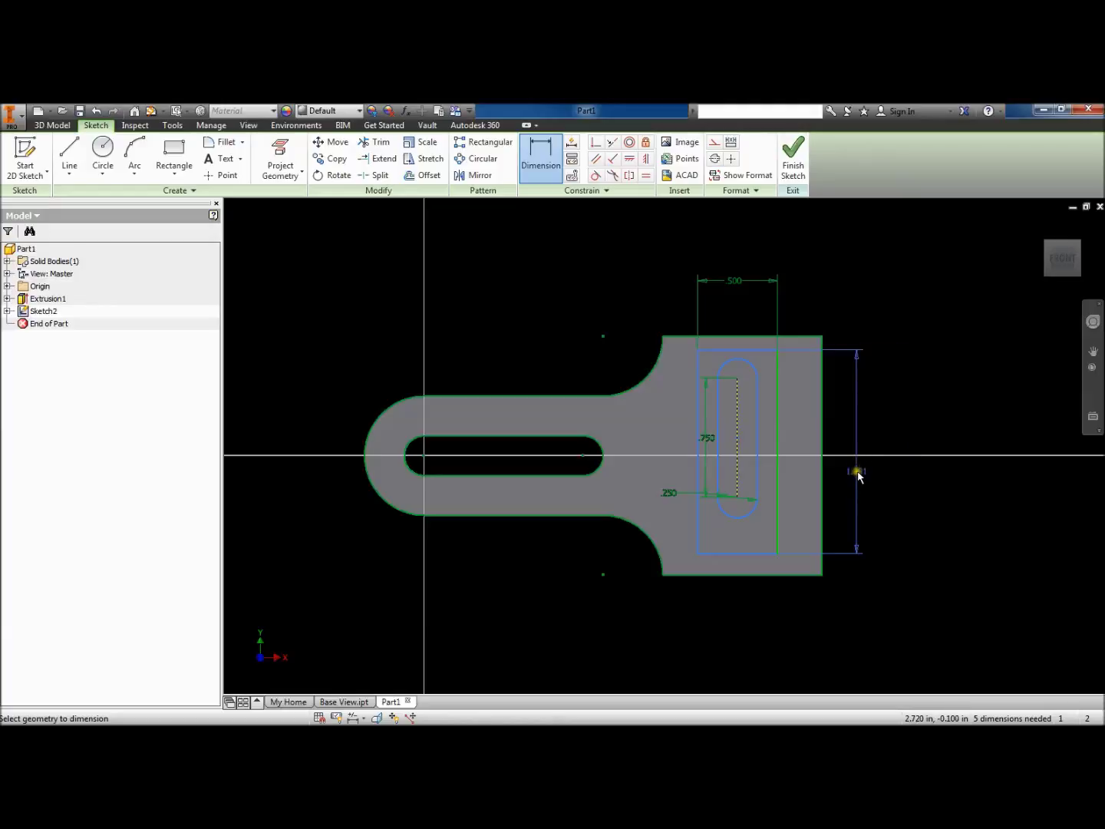
pyautogui.click(858, 477)
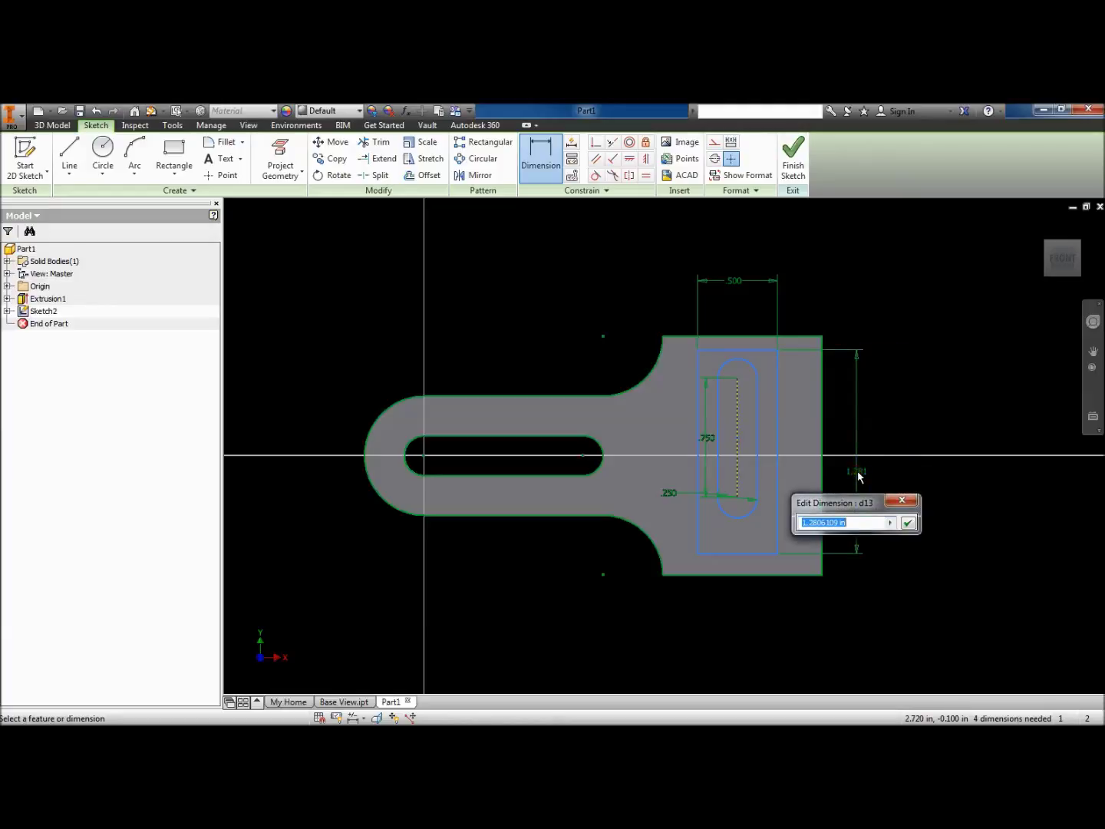
pyautogui.write('1.25')
pyautogui.press('Return')
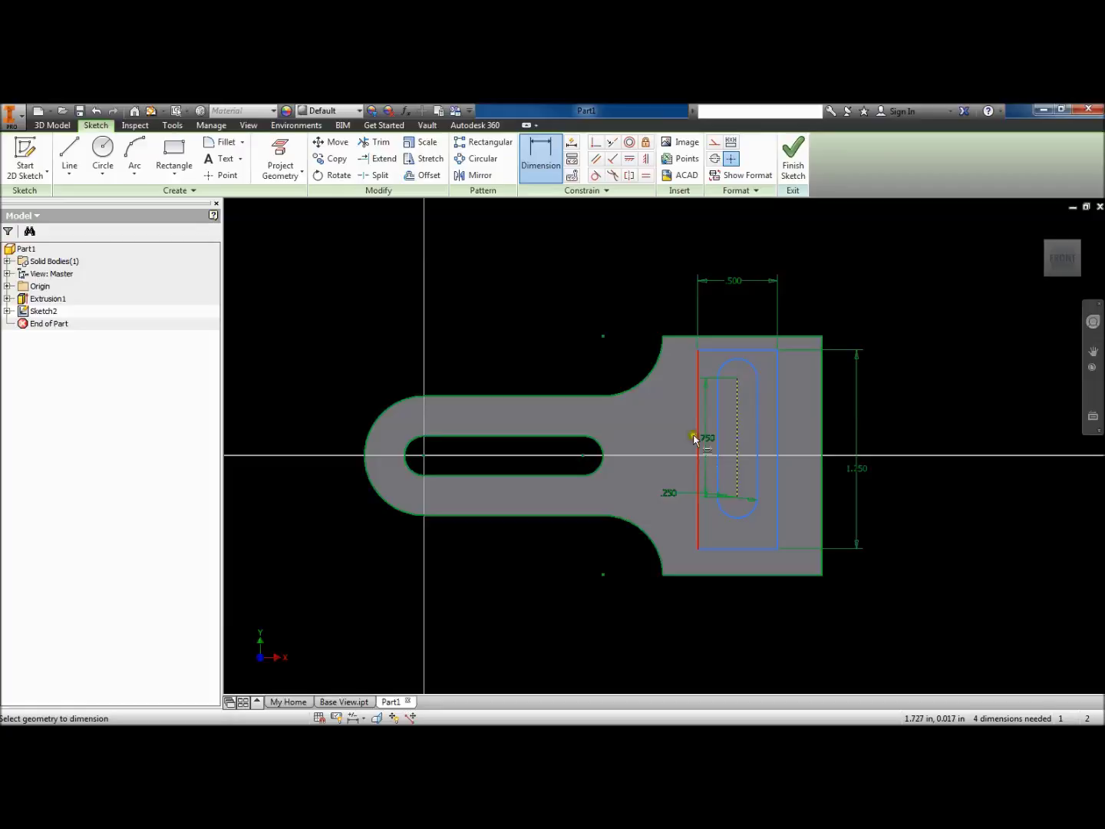
# Apply Horizontal constraints to align the midpoints of the rectangle and the vertical slot with the center of the plate's horizontal slot
pyautogui.click(629, 158)
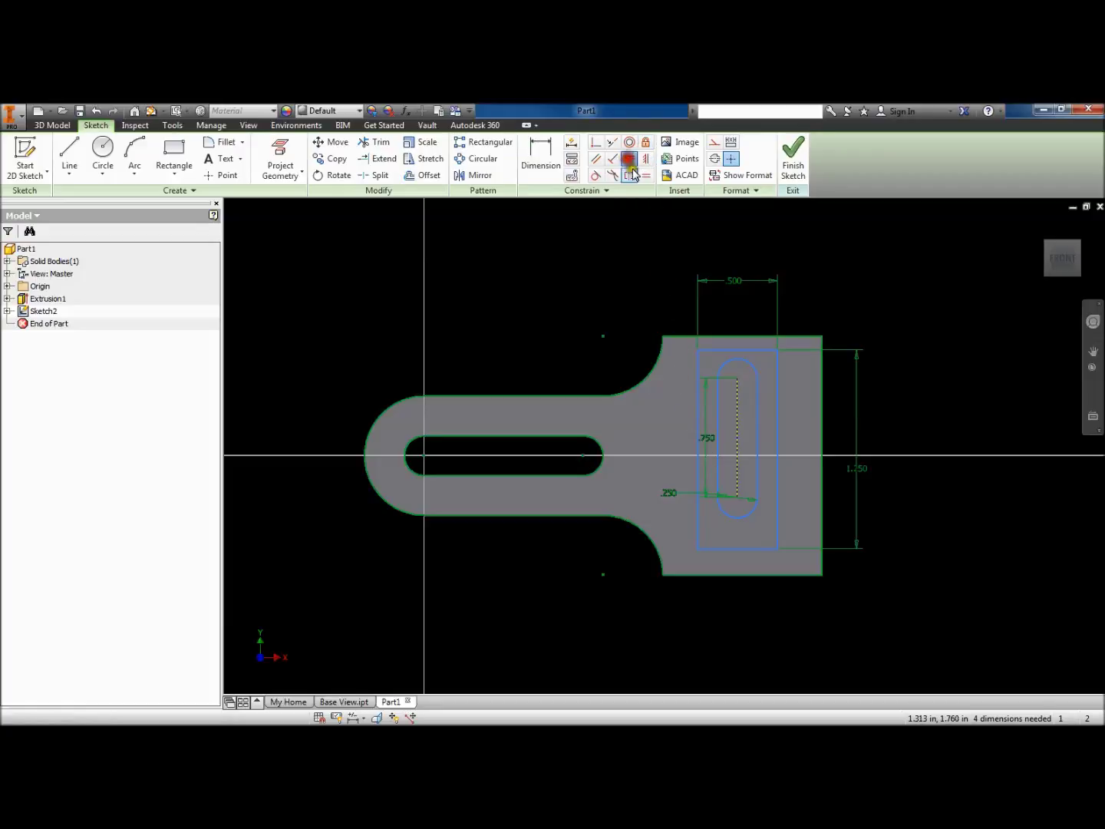
pyautogui.click(698, 450)
pyautogui.click(584, 455)
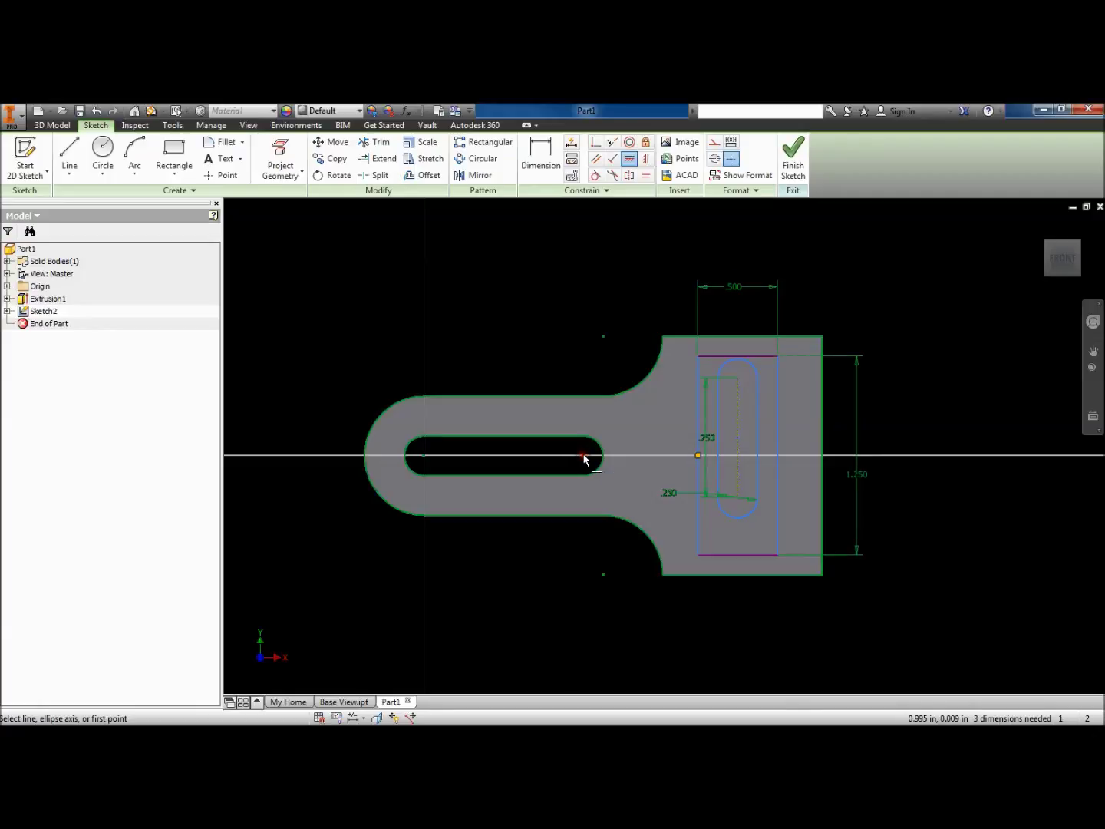
pyautogui.press('Escape')
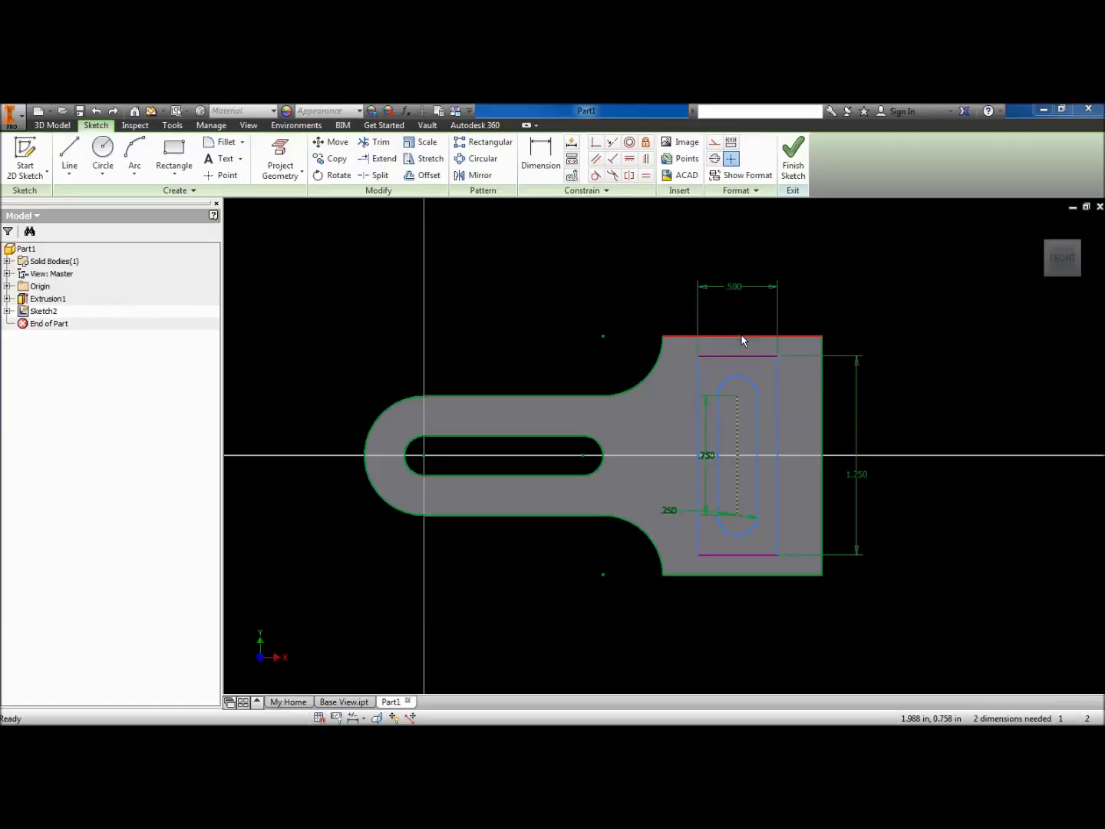
# Apply Vertical constraints aligning the rectangle's upper midpoint with the plate's upper edge midpoint and the vertical slot's top with the rectangle's midpoint
pyautogui.click(646, 158)
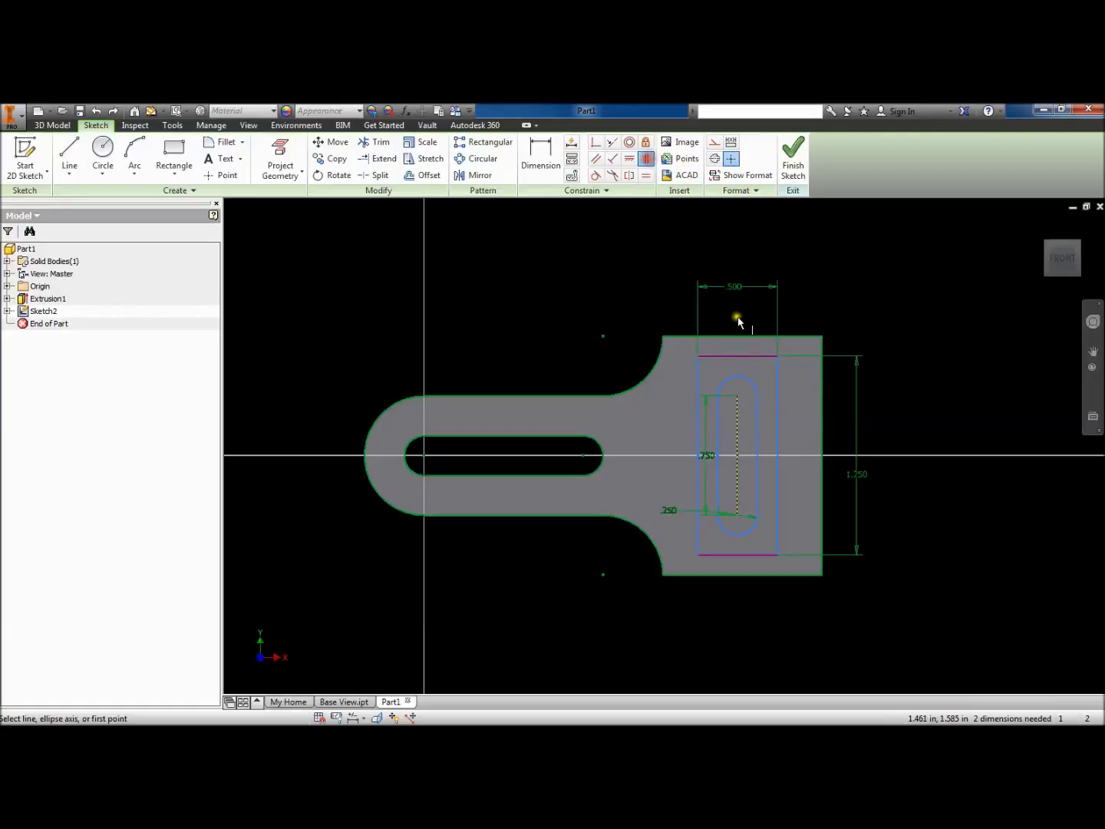
pyautogui.click(737, 356)
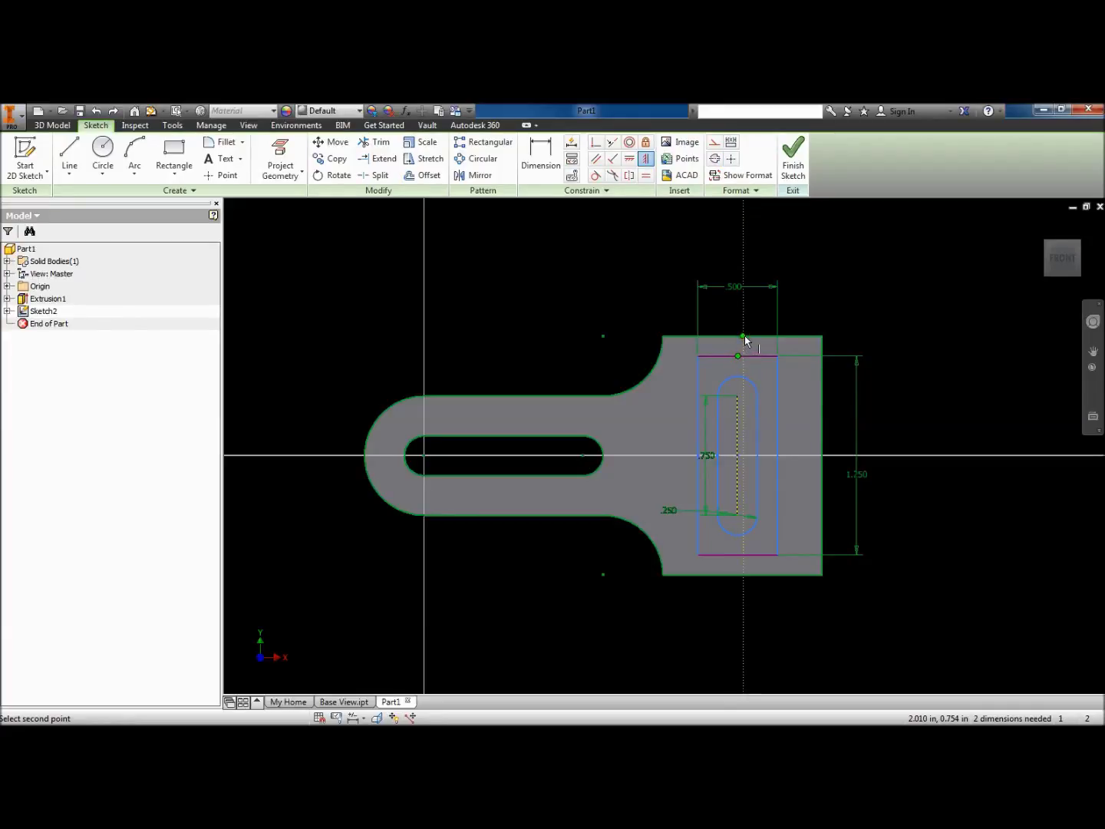
pyautogui.click(744, 337)
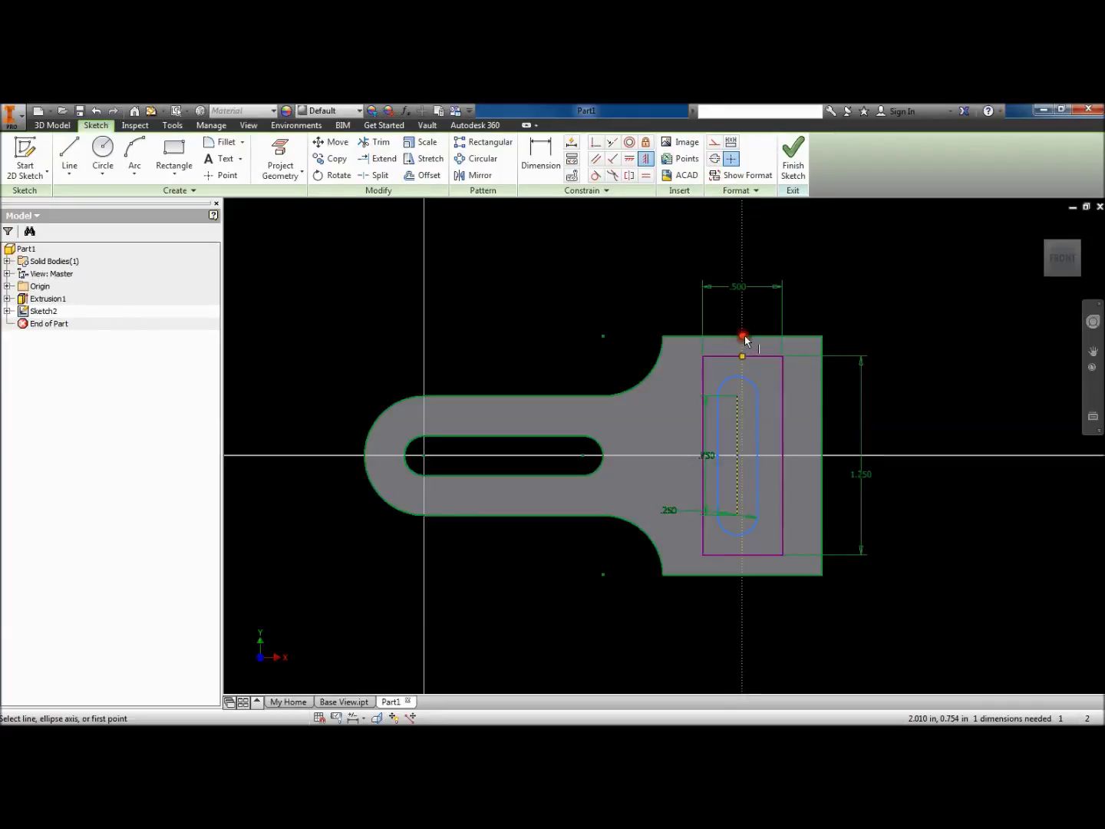
pyautogui.click(739, 376)
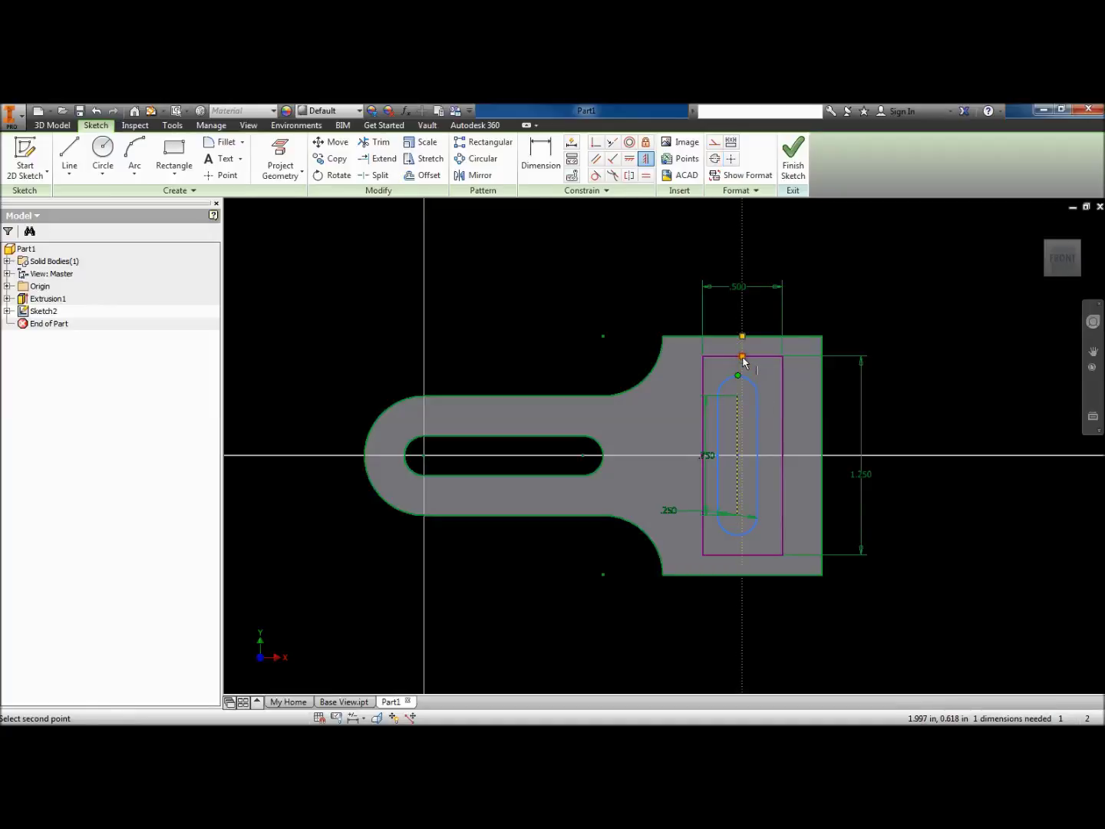
pyautogui.click(743, 358)
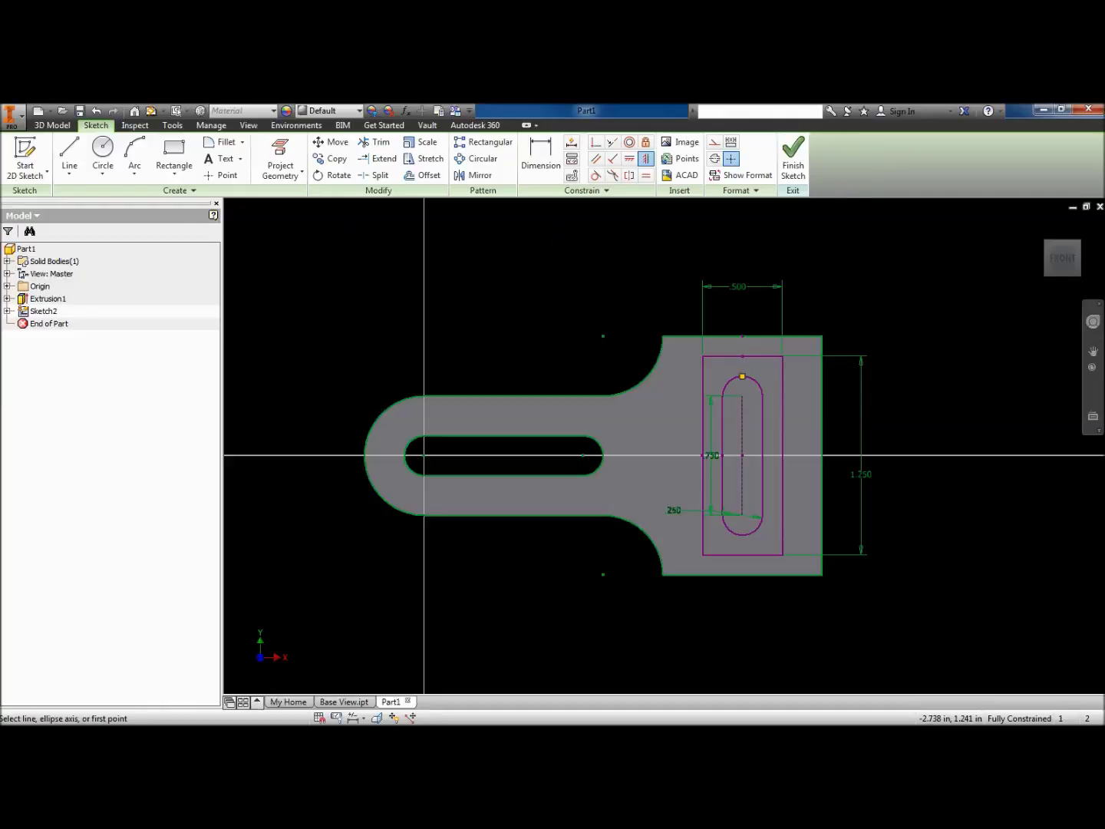
# Check the sketch against the reference drawing, finish it, and extrude the area between the rectangle and the vertical slot .125 in outward
pyautogui.moveTo(3, 217); pyautogui.dragTo(376, 196)
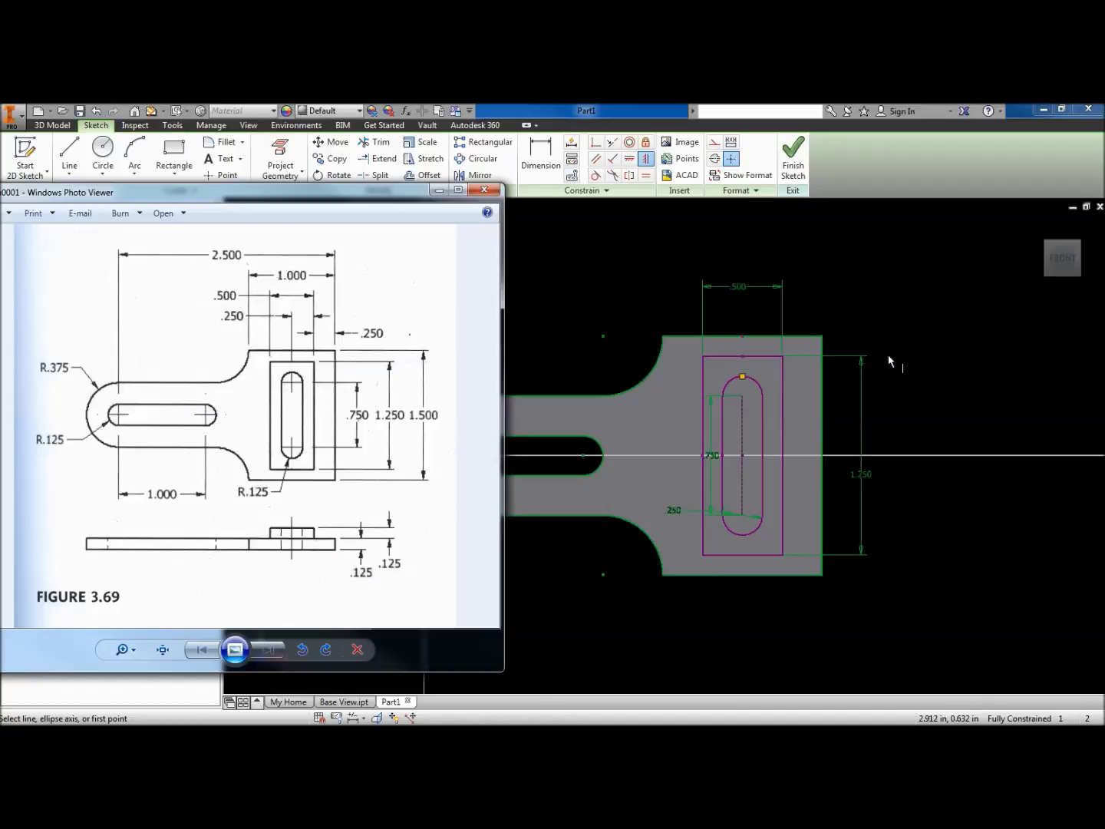
pyautogui.click(439, 189)
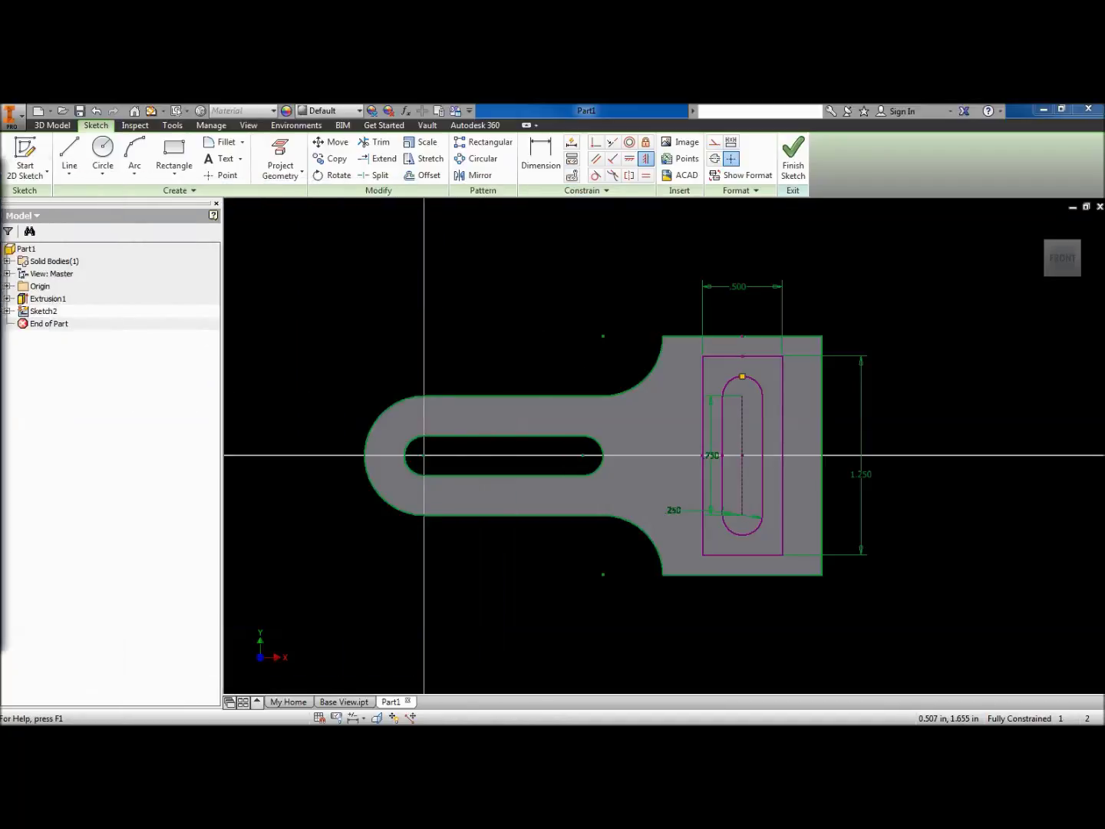
pyautogui.click(793, 159)
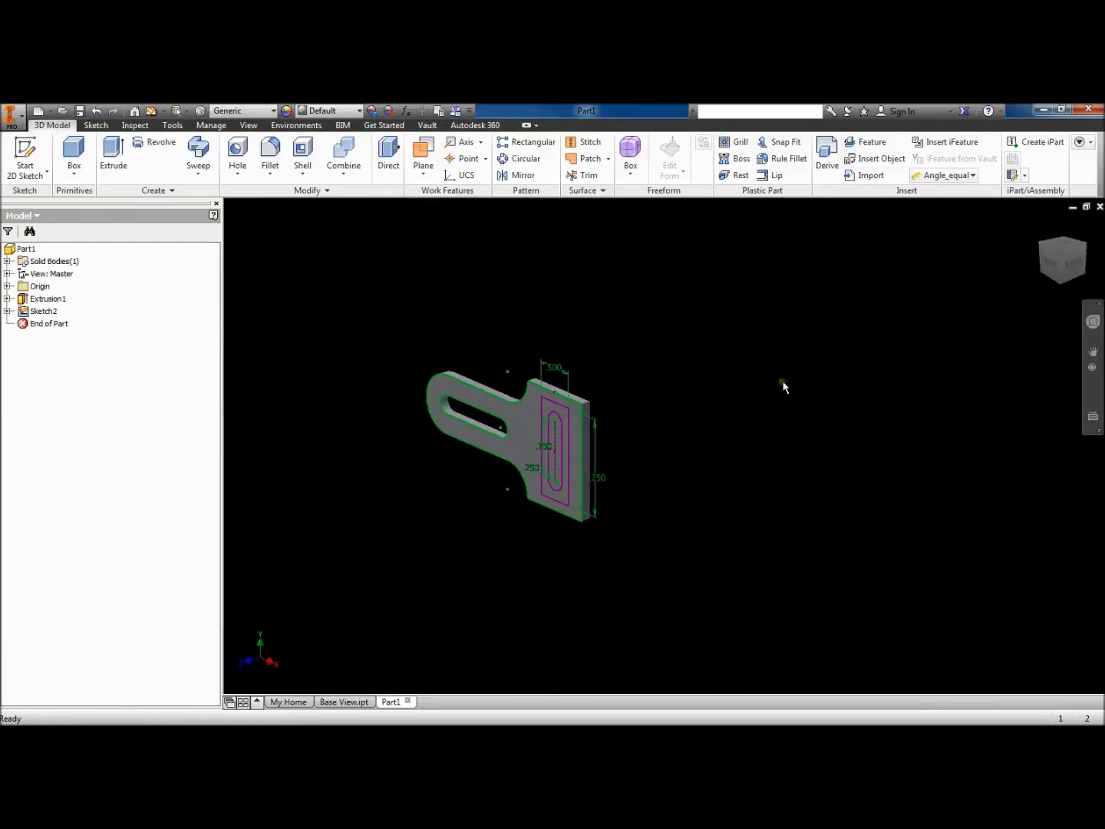
pyautogui.press('e')
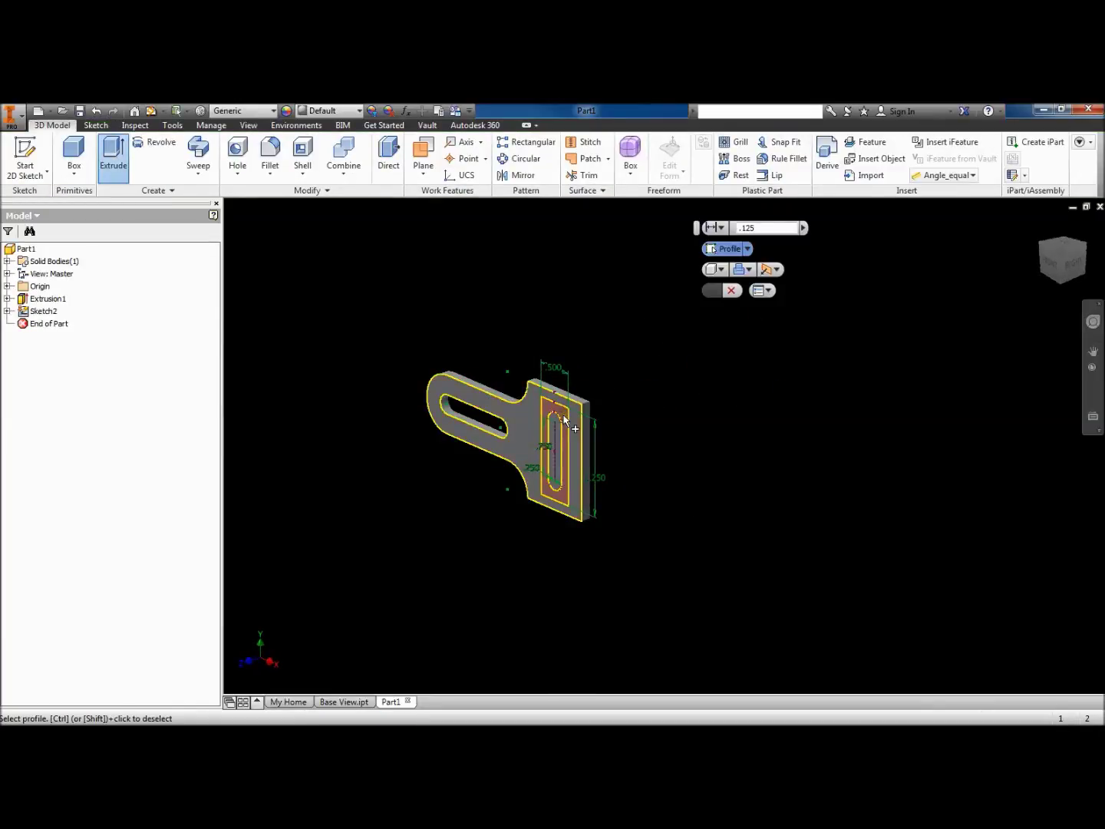
pyautogui.click(564, 419)
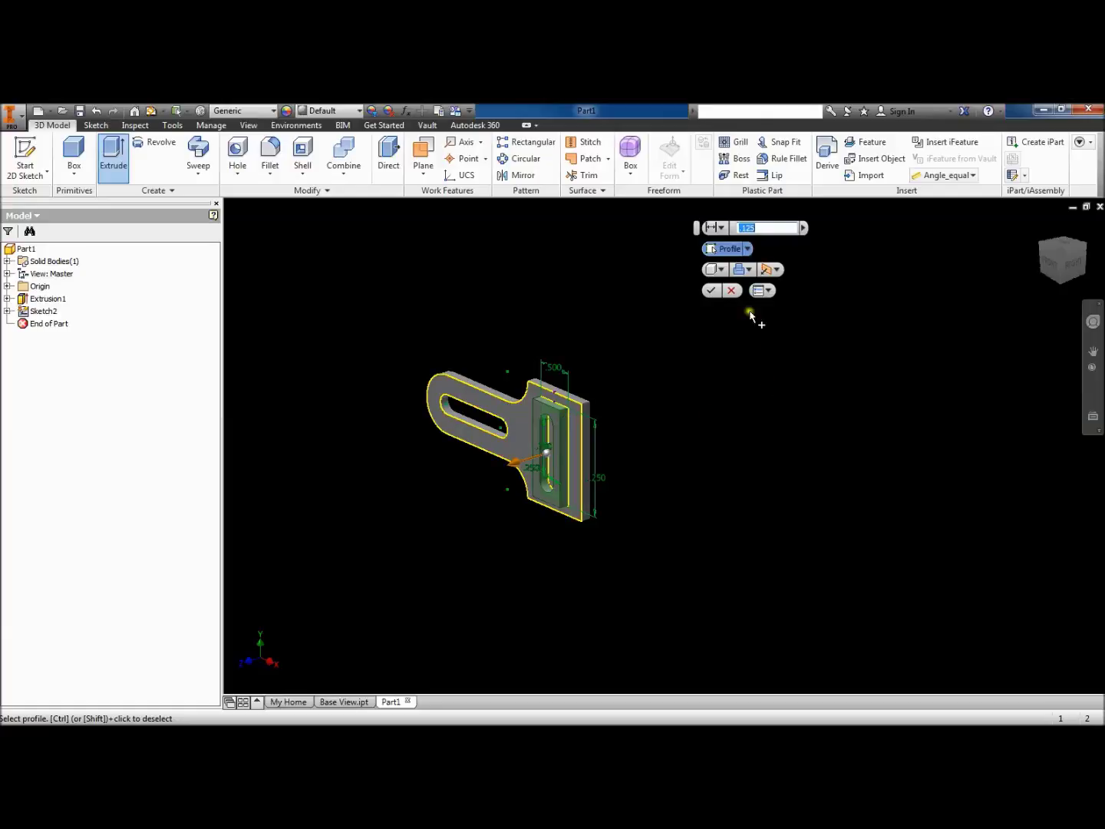
pyautogui.click(711, 291)
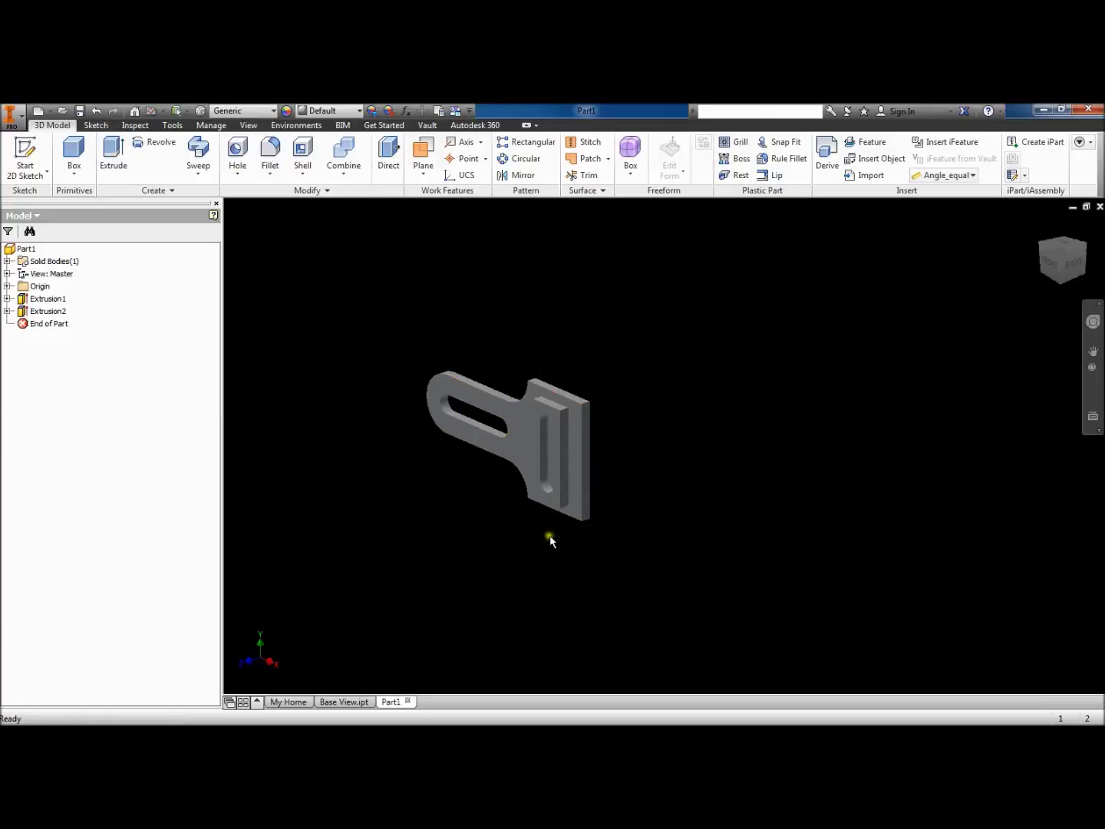
# Examine the raised pad and the vertical slot's depth on the bracket from several angles
pyautogui.keyDown('shift'); pyautogui.moveTo(549, 540); pyautogui.dragTo(592, 506, button='middle'); pyautogui.keyUp('shift')
pyautogui.scroll(-2, 564, 444)
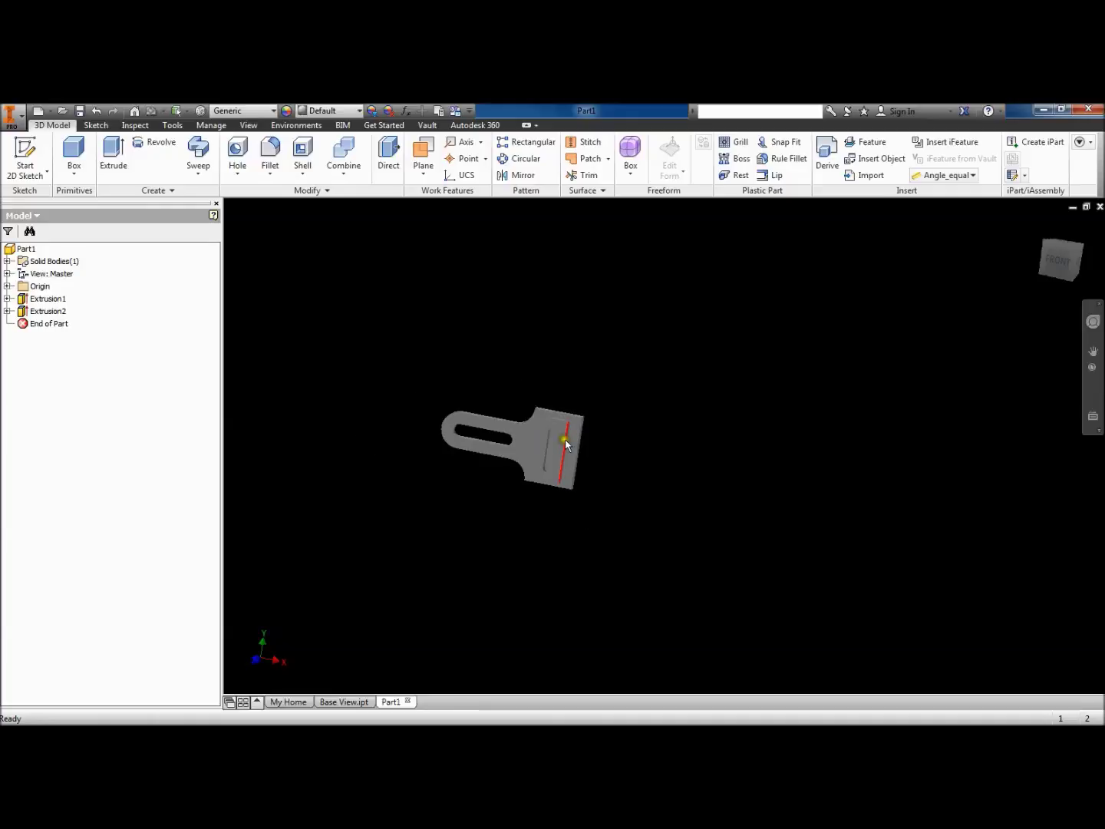
pyautogui.scroll(5, 566, 443)
pyautogui.moveTo(695, 486); pyautogui.dragTo(755, 488, button='middle')
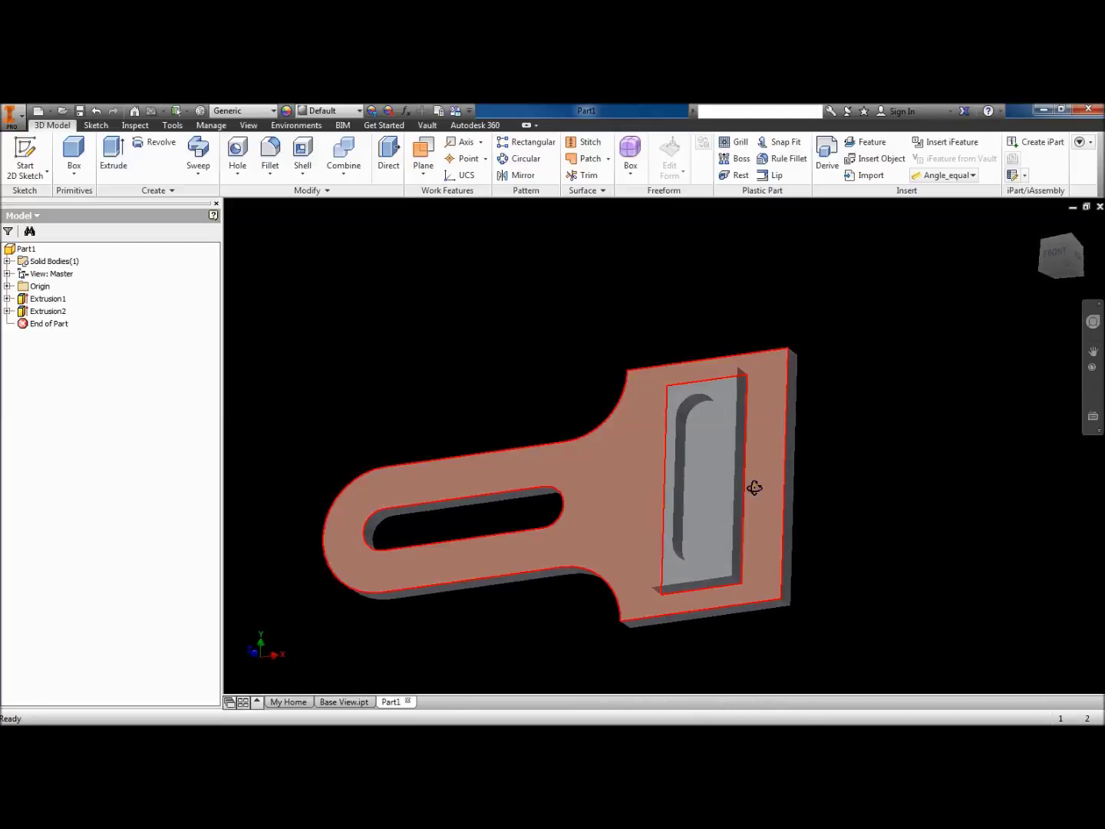